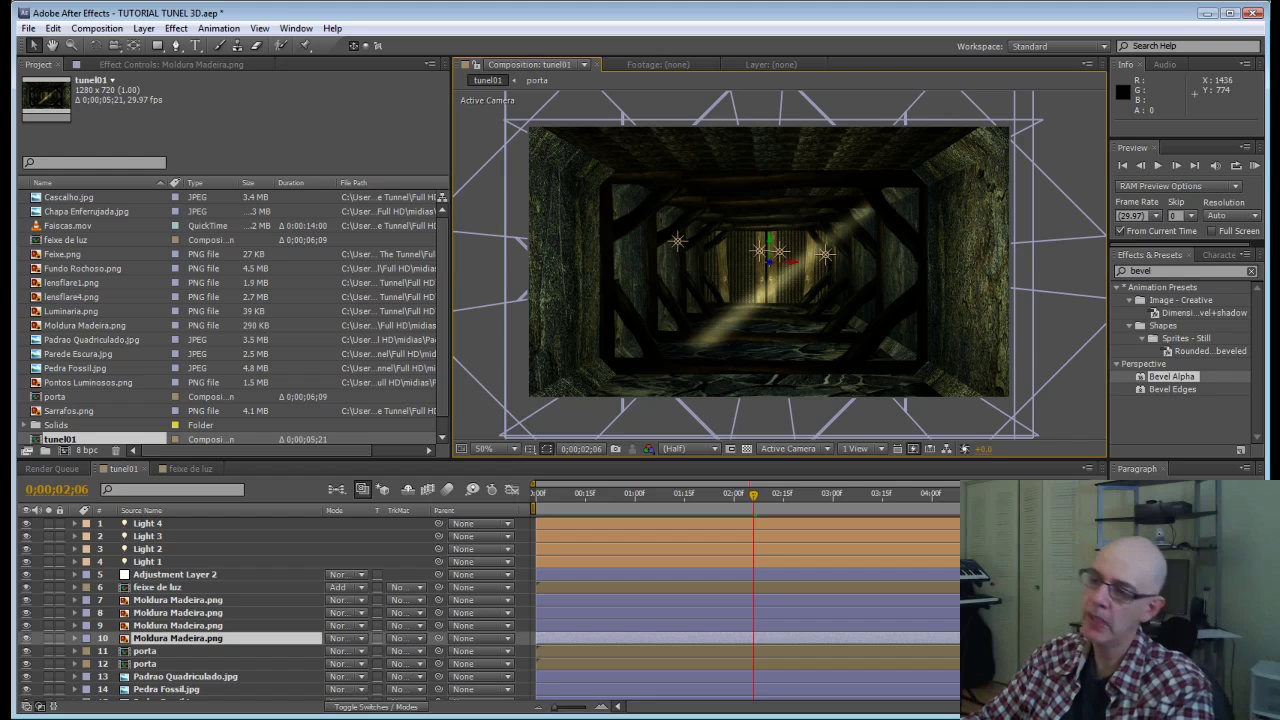
# Step: Duplicate the feixe de luz light beam layer and push the copy deeper into the tunnel, to a Z position of about 1264
pyautogui.click(564, 593)
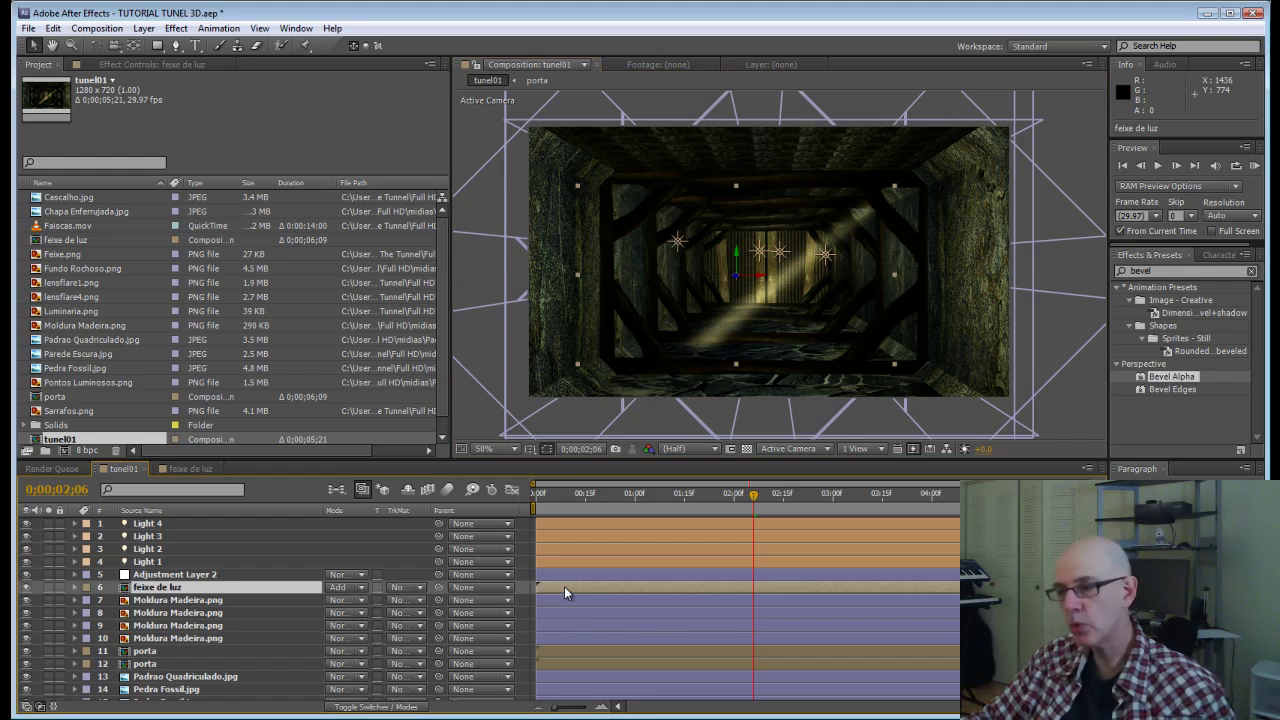
pyautogui.hotkey('ctrl', 'd')
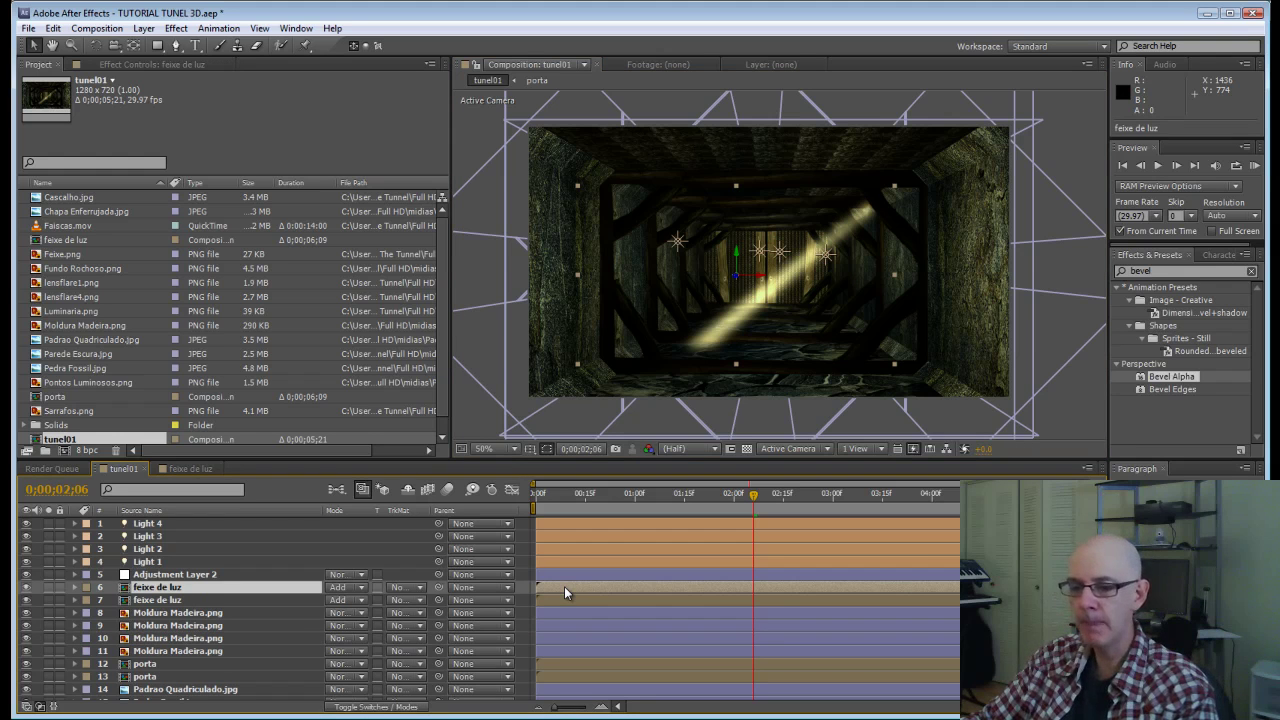
pyautogui.press('p')
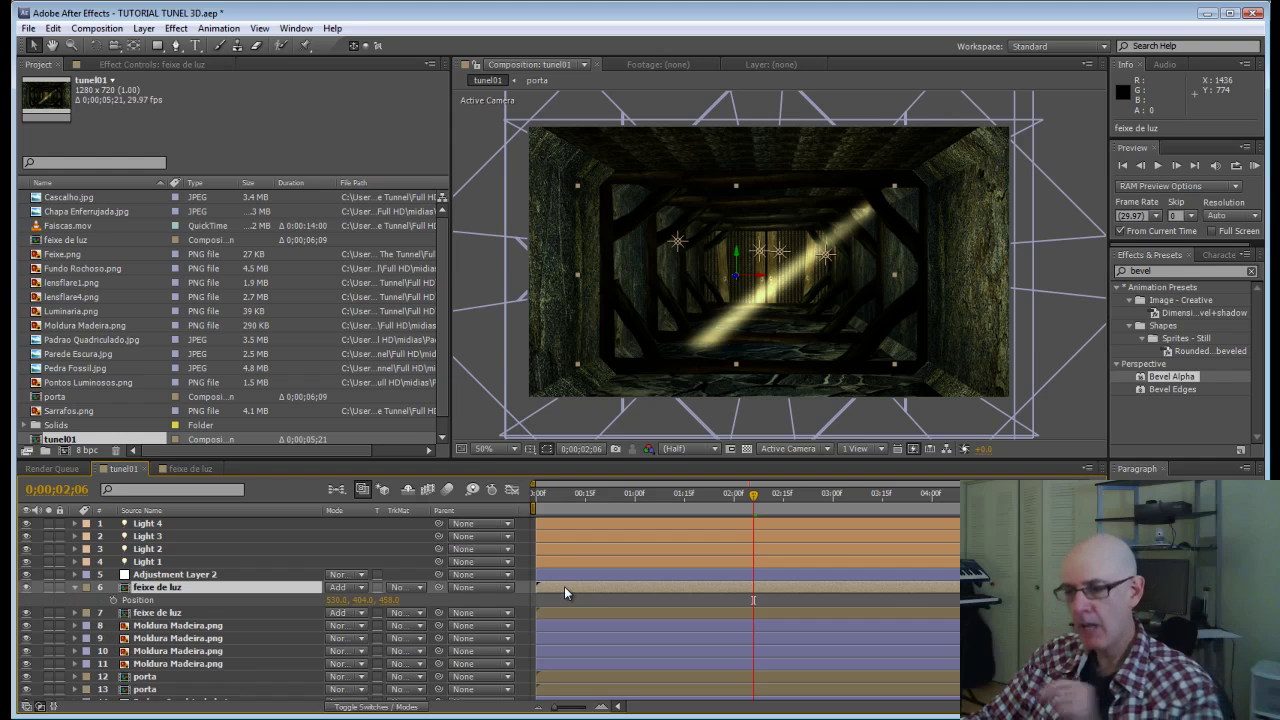
pyautogui.moveTo(389, 602); pyautogui.dragTo(927, 530)
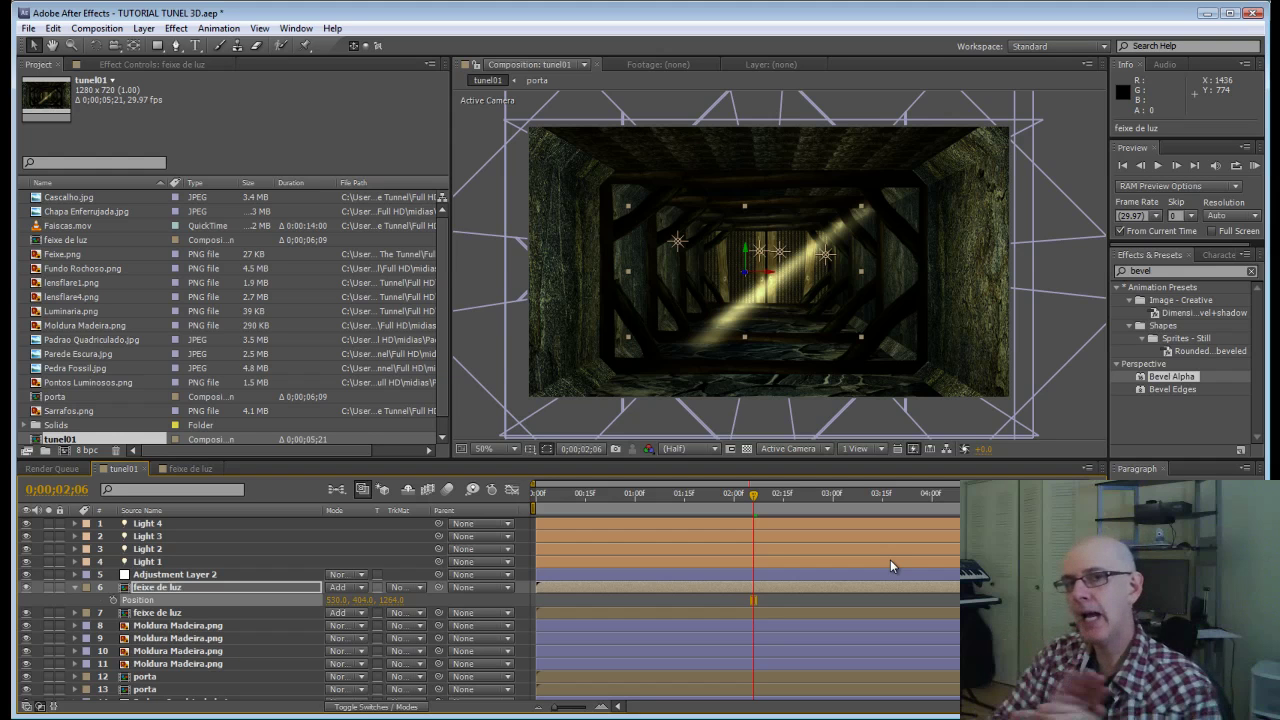
# Step: Mirror the duplicated light beam with an X scale of -83%, narrow it to about -50.4%, and shift it toward the tunnel's left wall
pyautogui.press('s')
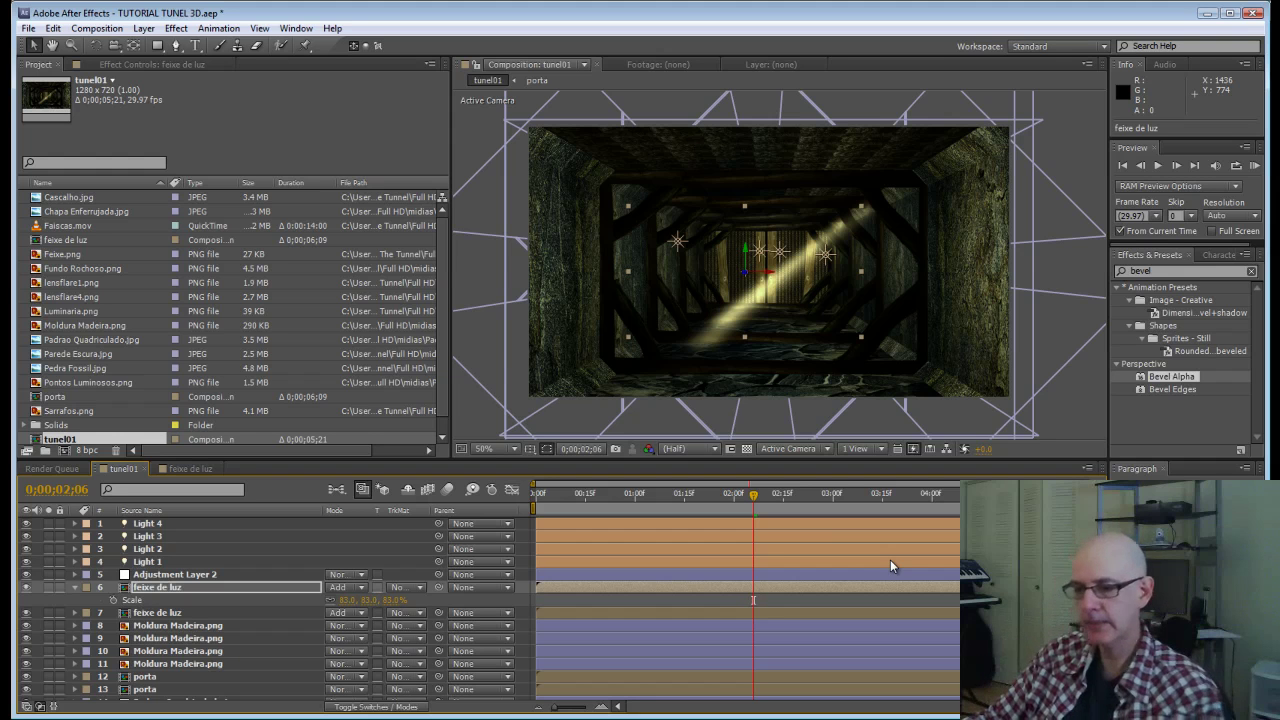
pyautogui.click(345, 600)
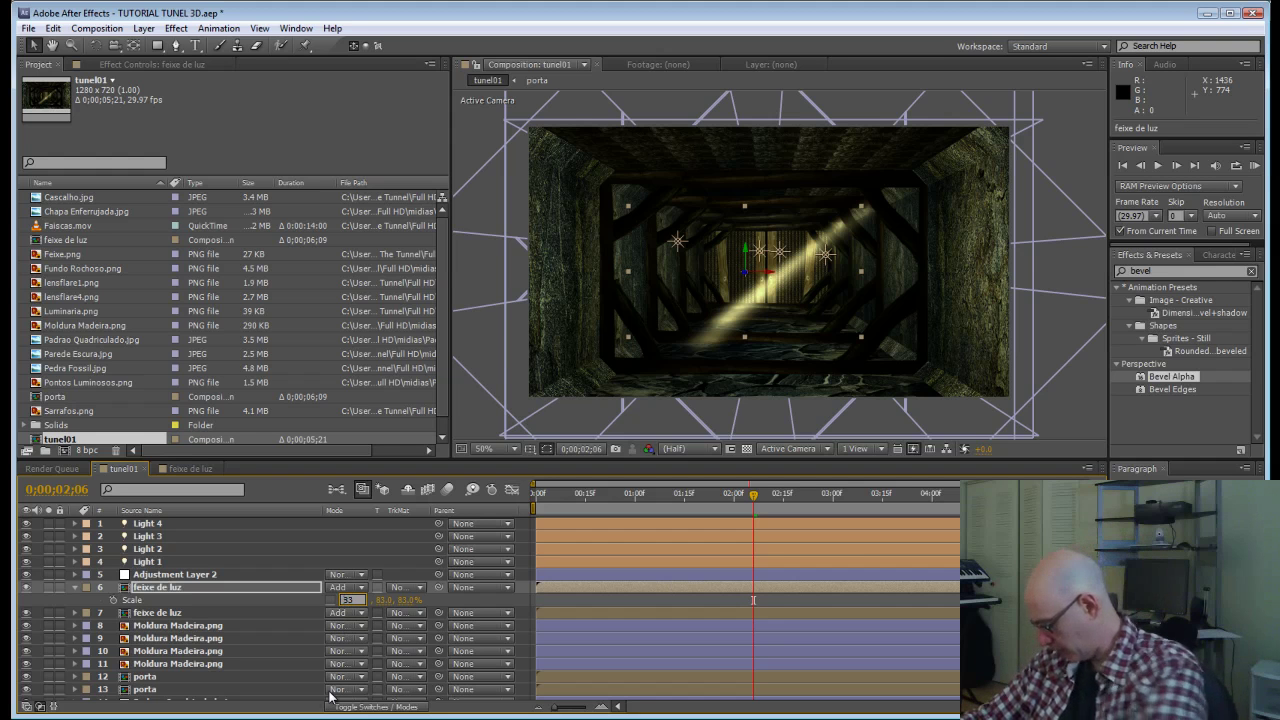
pyautogui.write('-83')
pyautogui.press('Return')
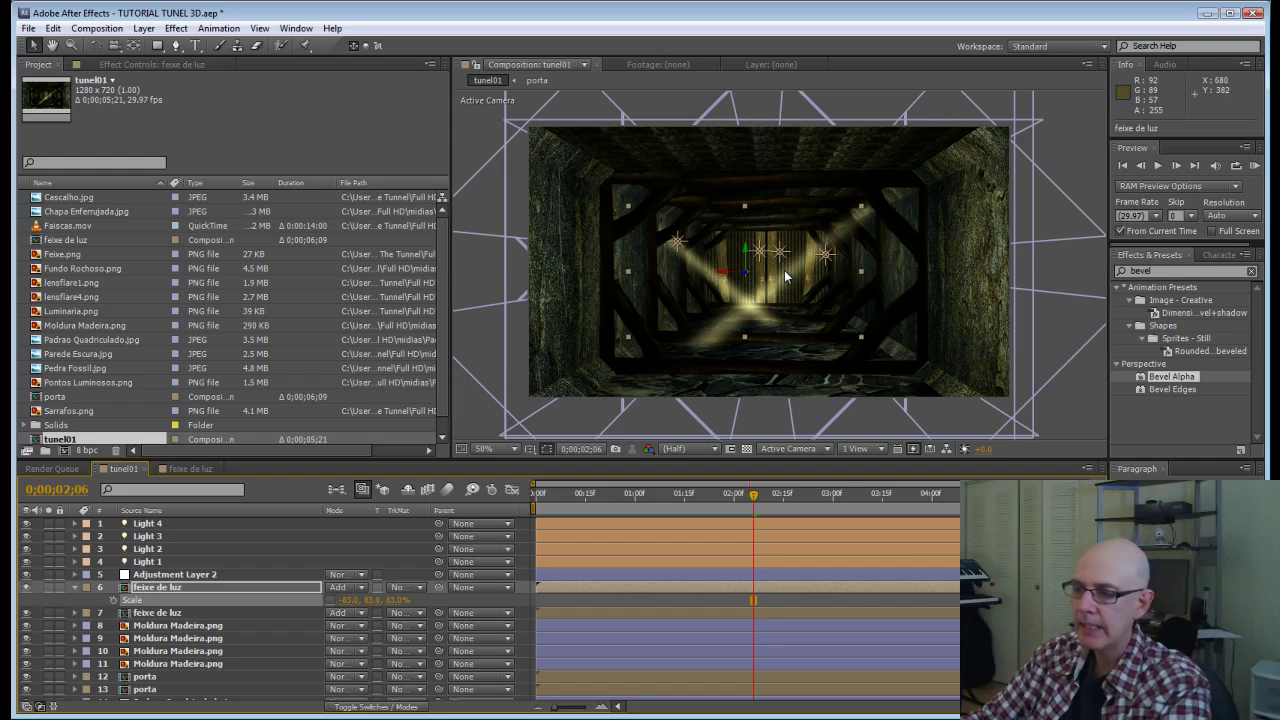
pyautogui.moveTo(860, 274); pyautogui.dragTo(816, 276)
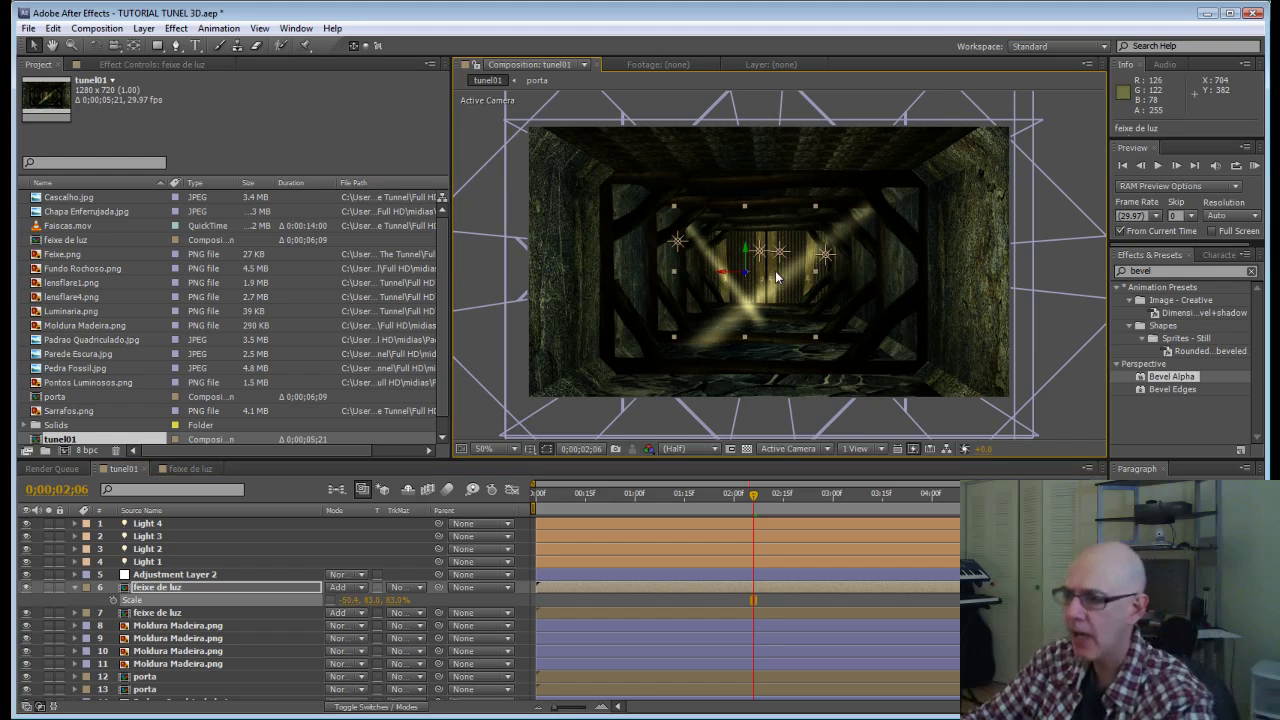
pyautogui.moveTo(721, 278); pyautogui.dragTo(724, 249)
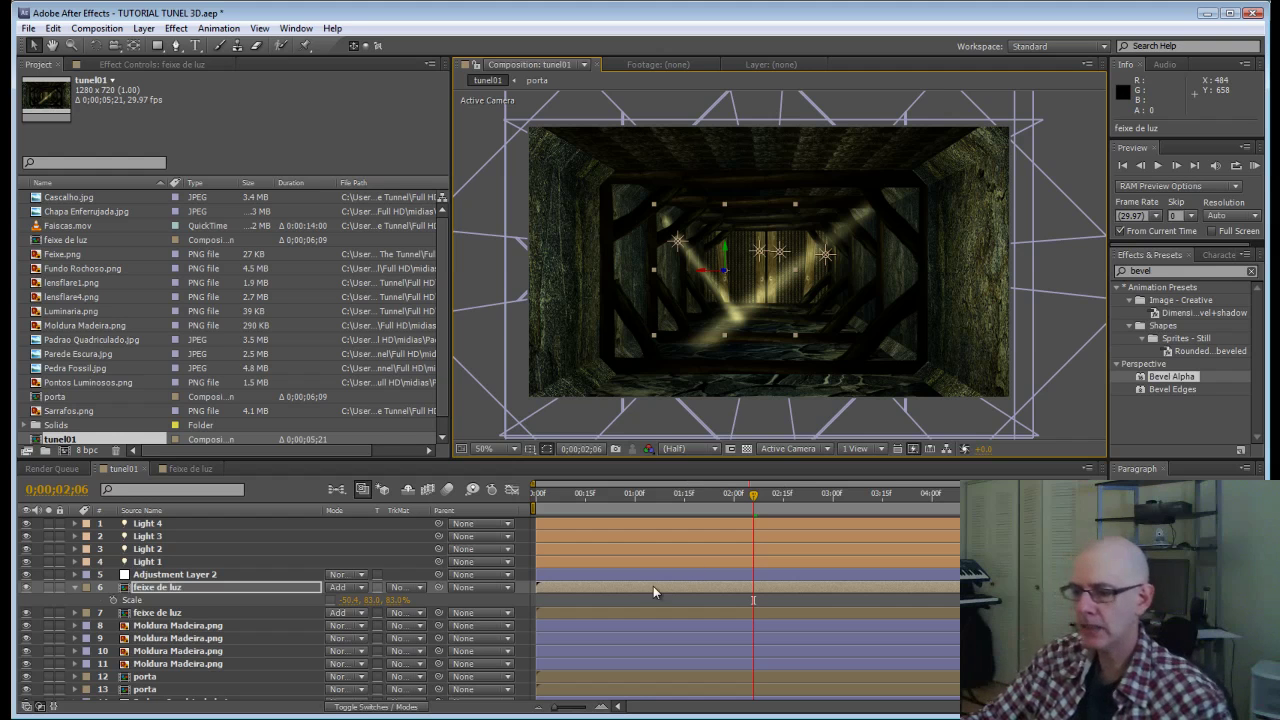
# Step: Duplicate the original feixe de luz beam and place the copy near the far right wall, at about X 764 and Z 1983
pyautogui.click(640, 612)
pyautogui.hotkey('ctrl', 'd')
pyautogui.press('p')
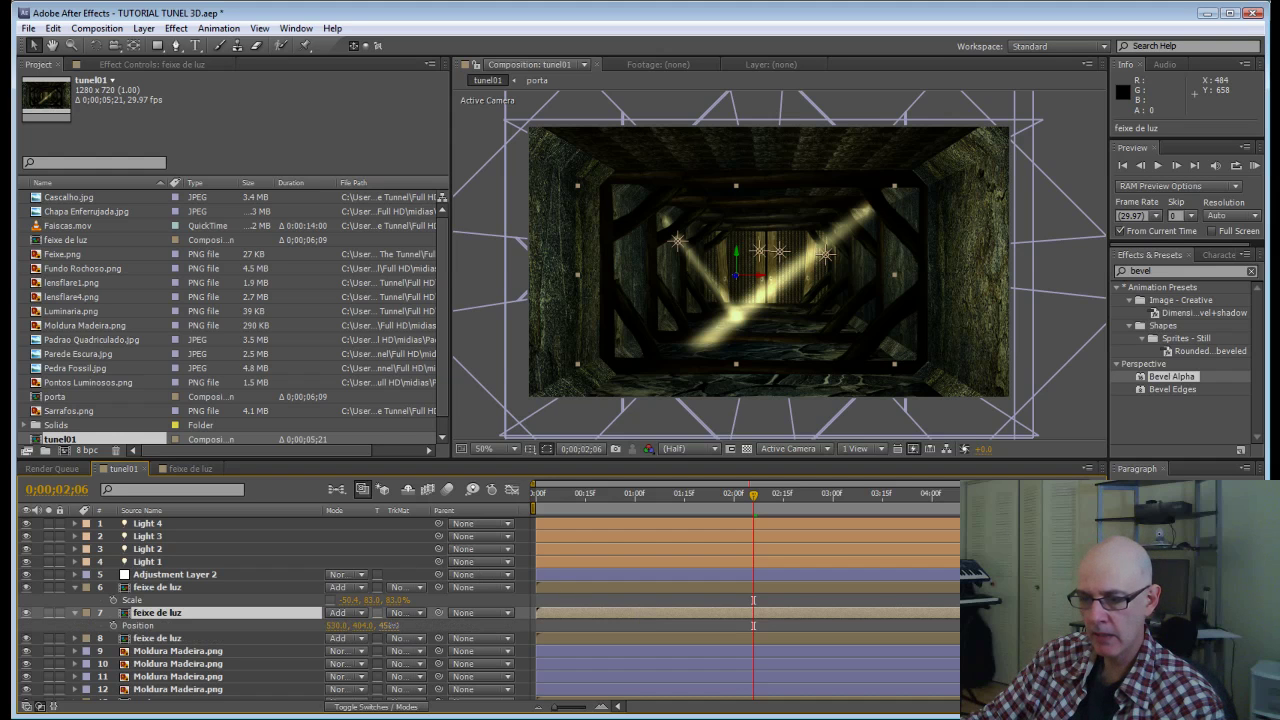
pyautogui.moveTo(392, 625); pyautogui.dragTo(1261, 625)
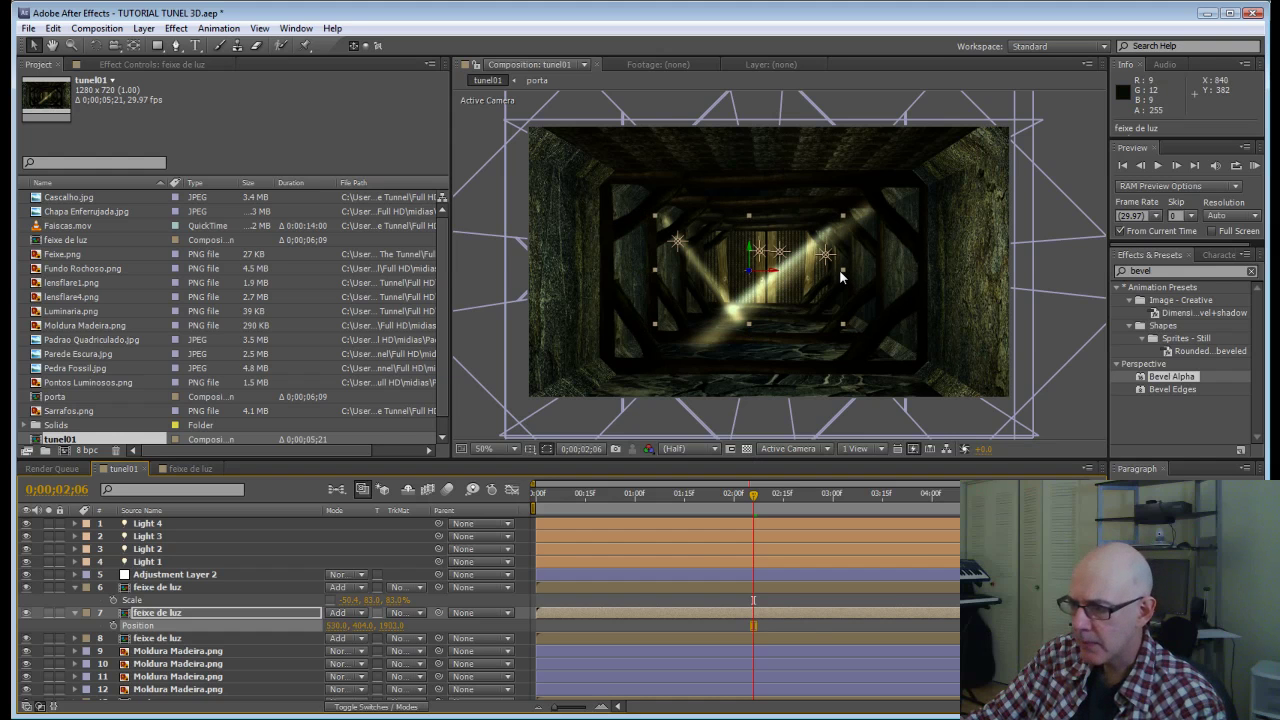
pyautogui.moveTo(829, 271); pyautogui.dragTo(864, 285)
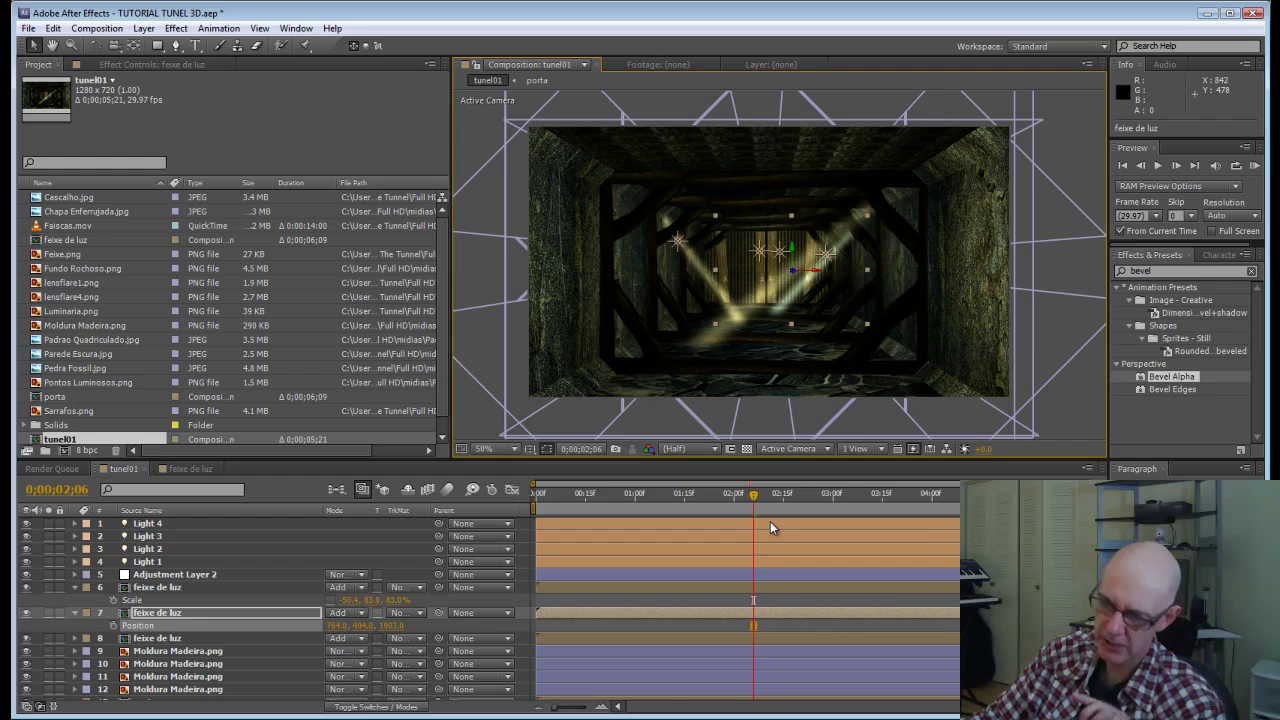
# Step: Lower the opacity of all three feixe de luz layers to 86%
pyautogui.click(179, 589)
pyautogui.keyDown('ctrl'); pyautogui.click(159, 613); pyautogui.keyUp('ctrl')
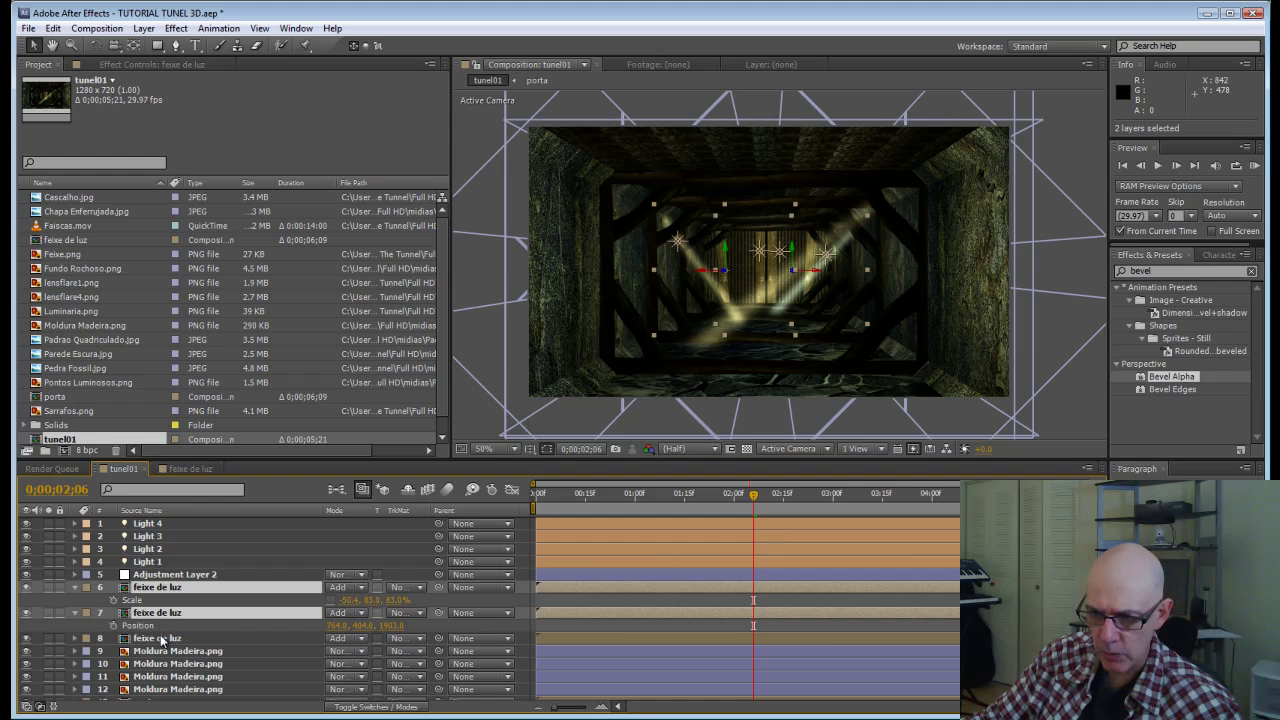
pyautogui.keyDown('ctrl'); pyautogui.click(160, 639); pyautogui.keyUp('ctrl')
pyautogui.press('t')
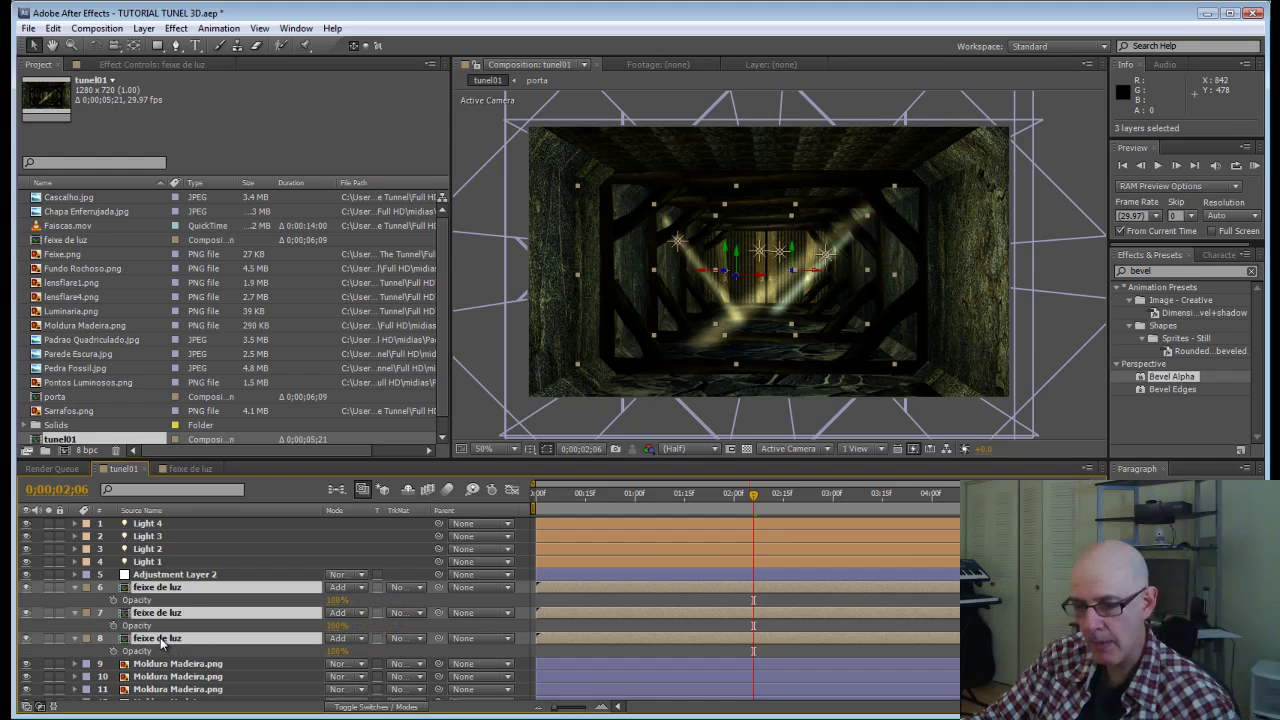
pyautogui.moveTo(329, 651); pyautogui.dragTo(328, 651)
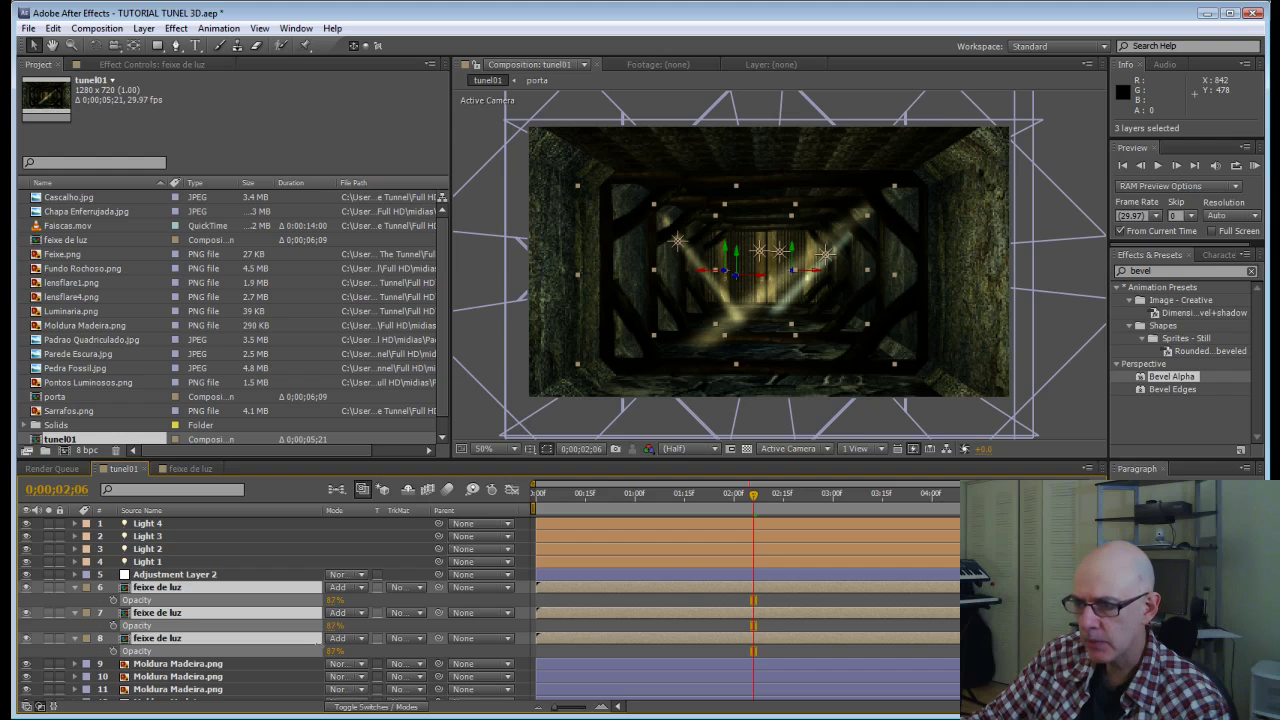
pyautogui.moveTo(320, 648); pyautogui.dragTo(320, 648)
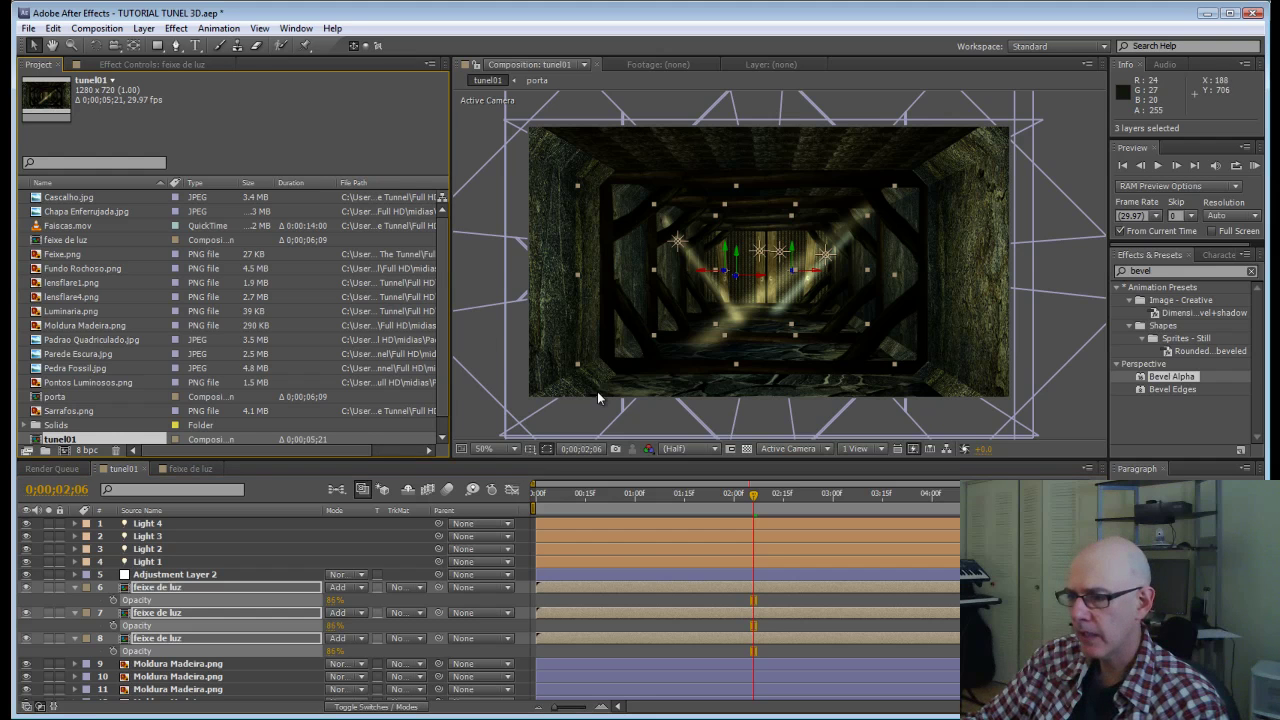
pyautogui.click(487, 380)
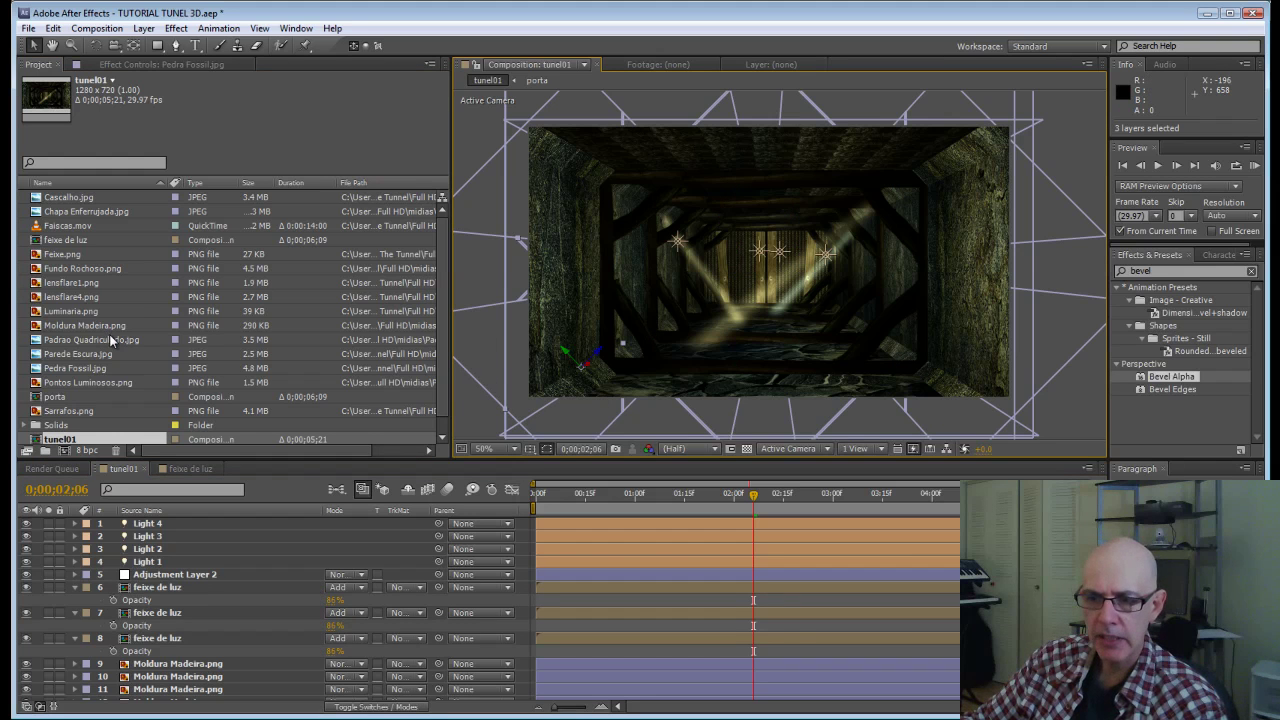
# Step: Add Luminaria.png to the tunel01 composition just below Adjustment Layer 2 and make it a 3D layer
pyautogui.click(78, 313)
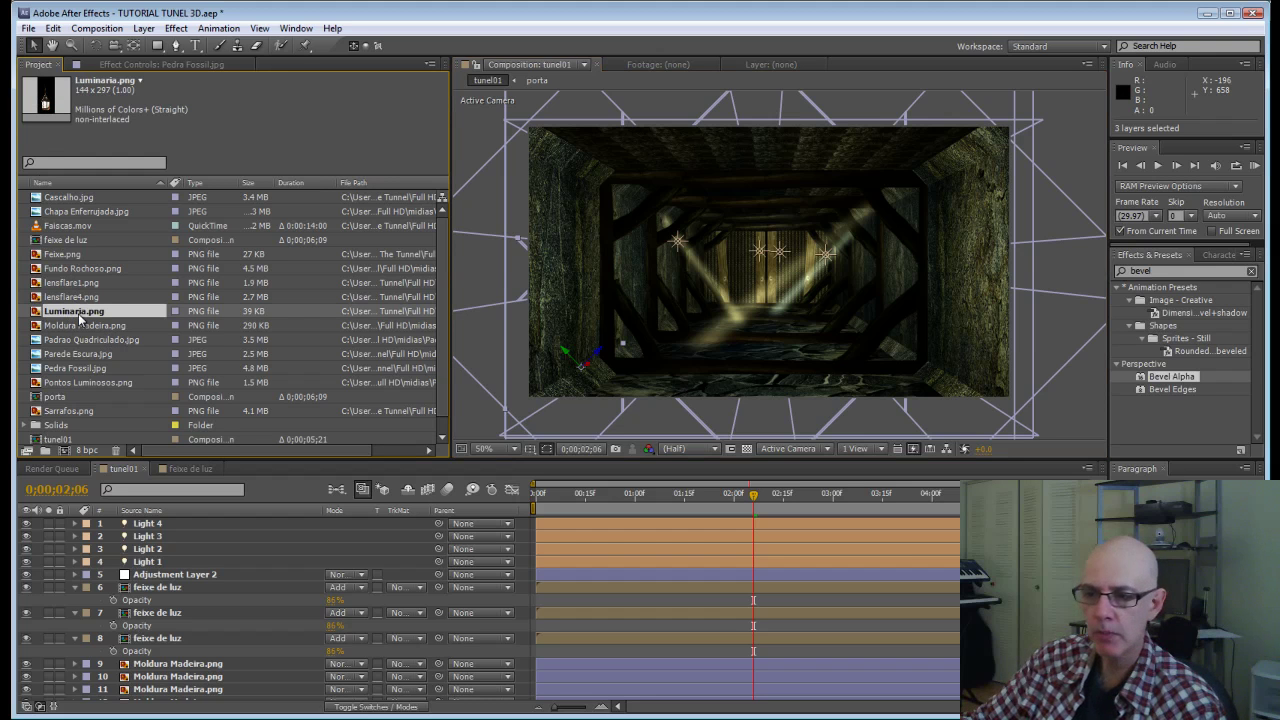
pyautogui.moveTo(84, 311); pyautogui.dragTo(113, 587)
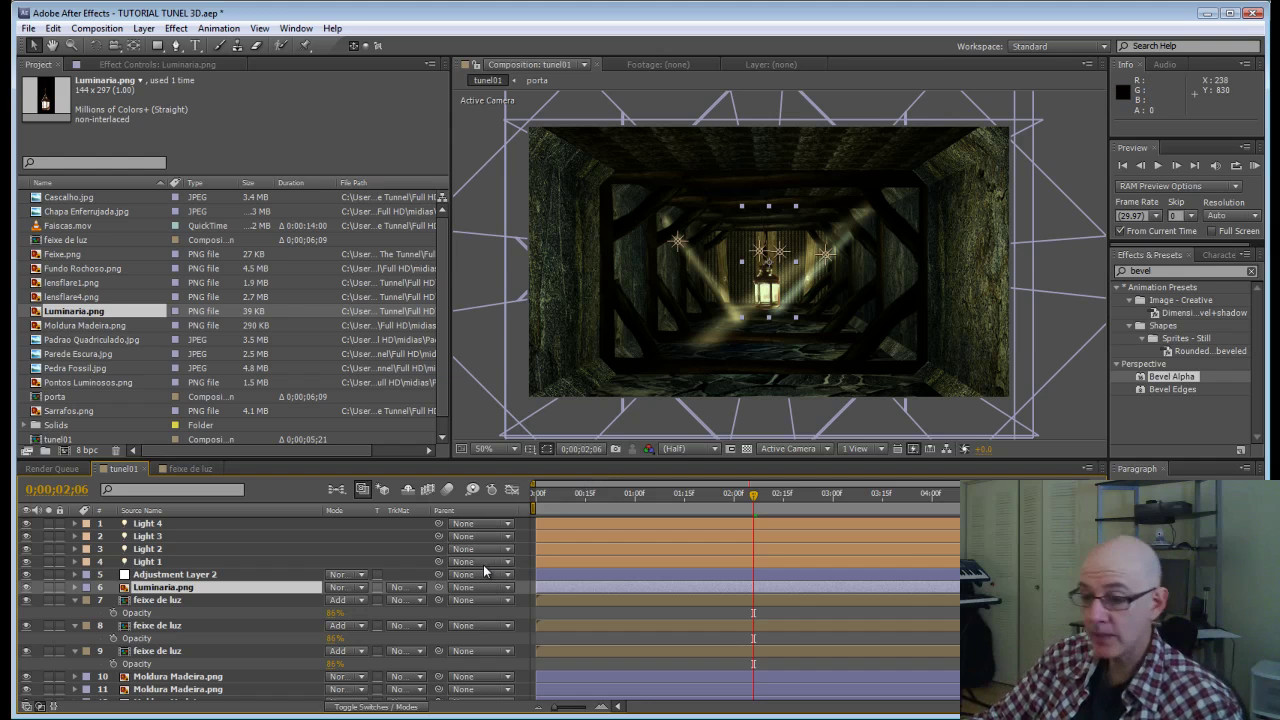
pyautogui.press('F4')
pyautogui.click(410, 587)
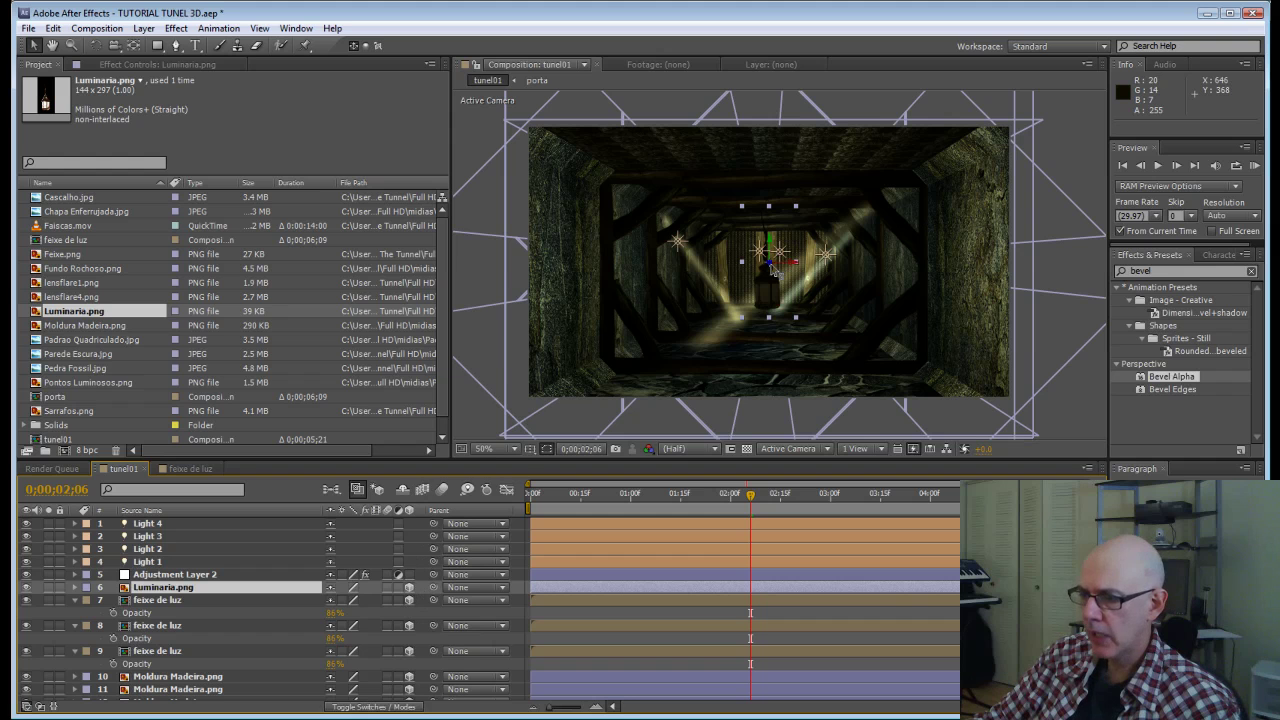
# Step: Position the Luminaria.png lantern under the ceiling beams on the tunnel's right side, at about 964, 74, 922
pyautogui.press('p')
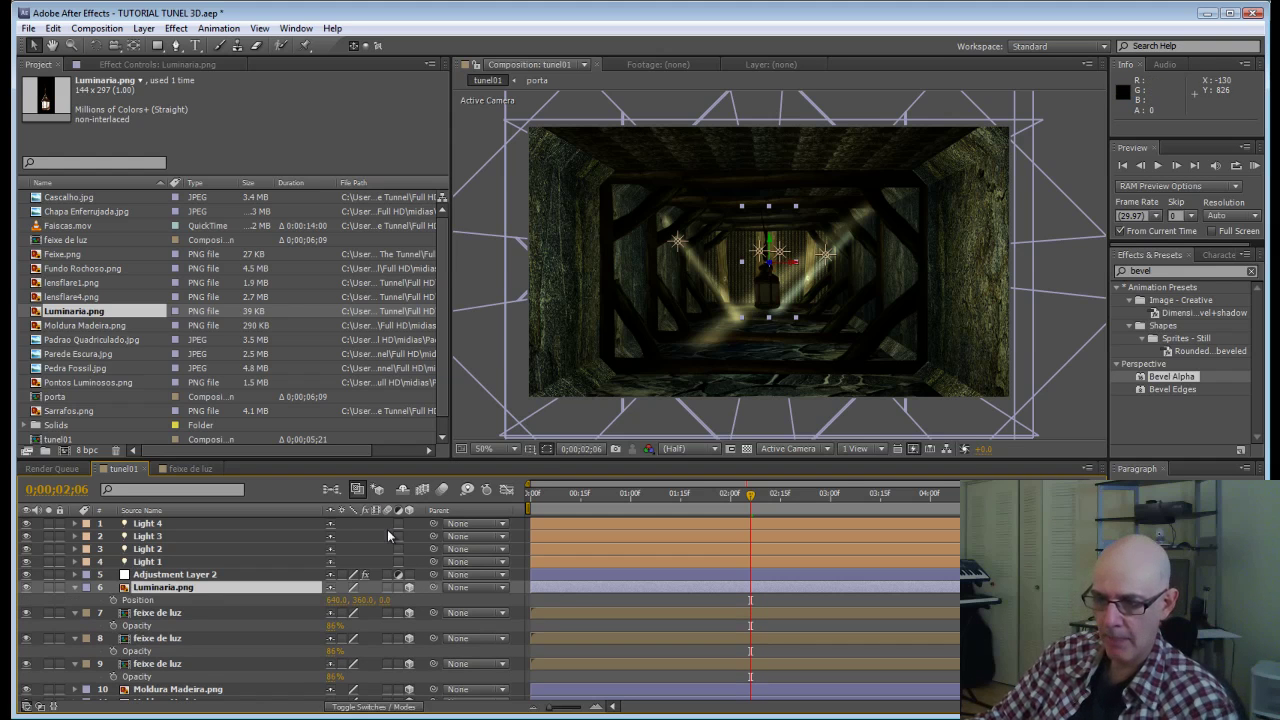
pyautogui.moveTo(417, 595); pyautogui.dragTo(1000, 538)
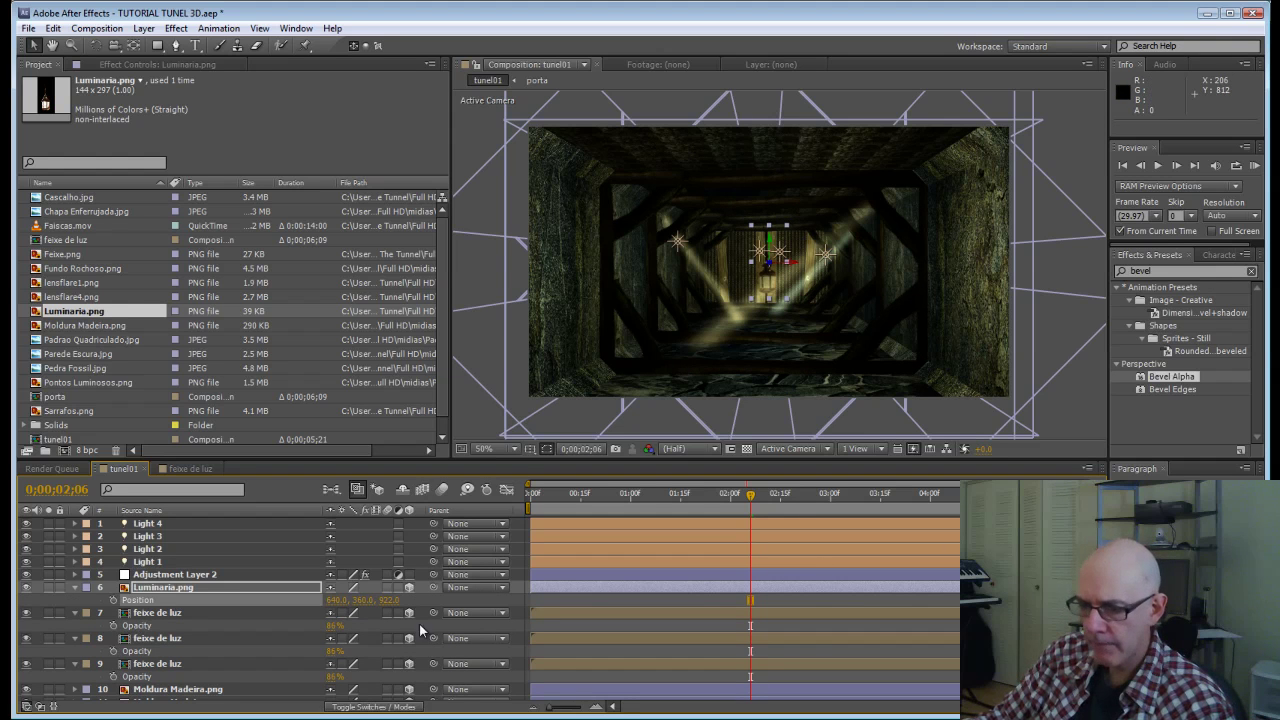
pyautogui.moveTo(358, 601); pyautogui.dragTo(163, 578)
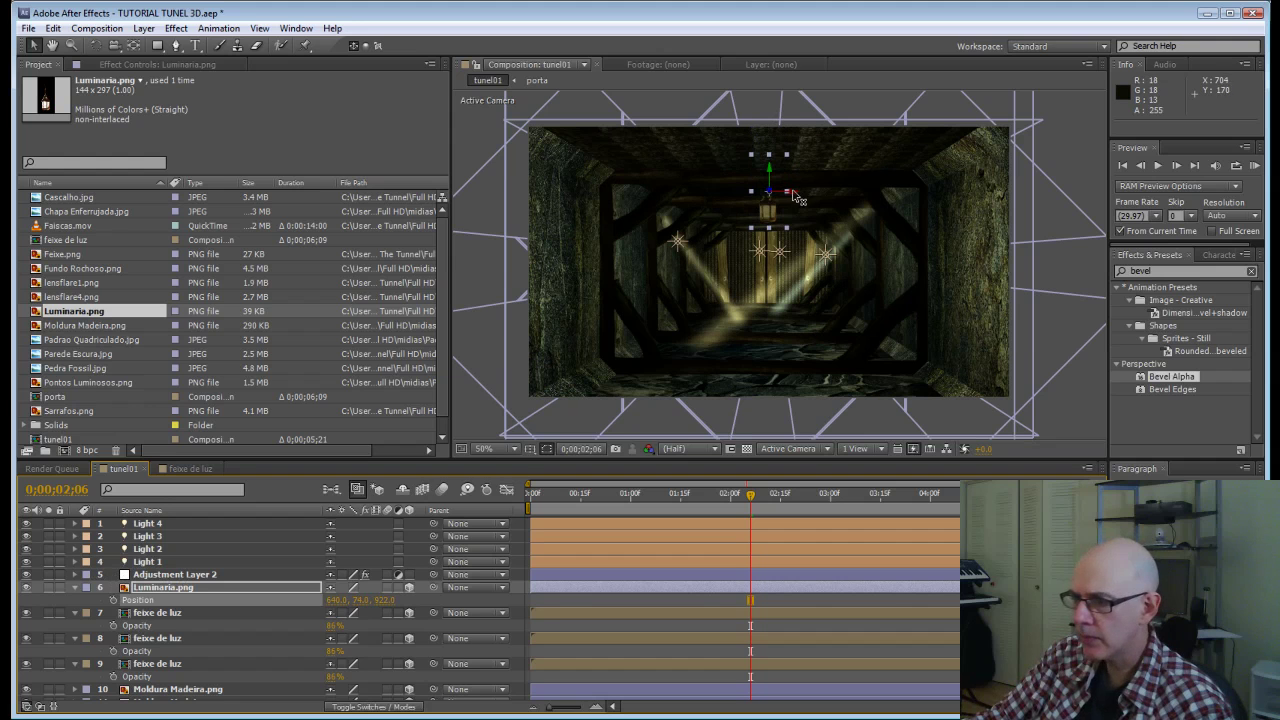
pyautogui.moveTo(793, 195); pyautogui.dragTo(918, 202)
pyautogui.click(911, 322)
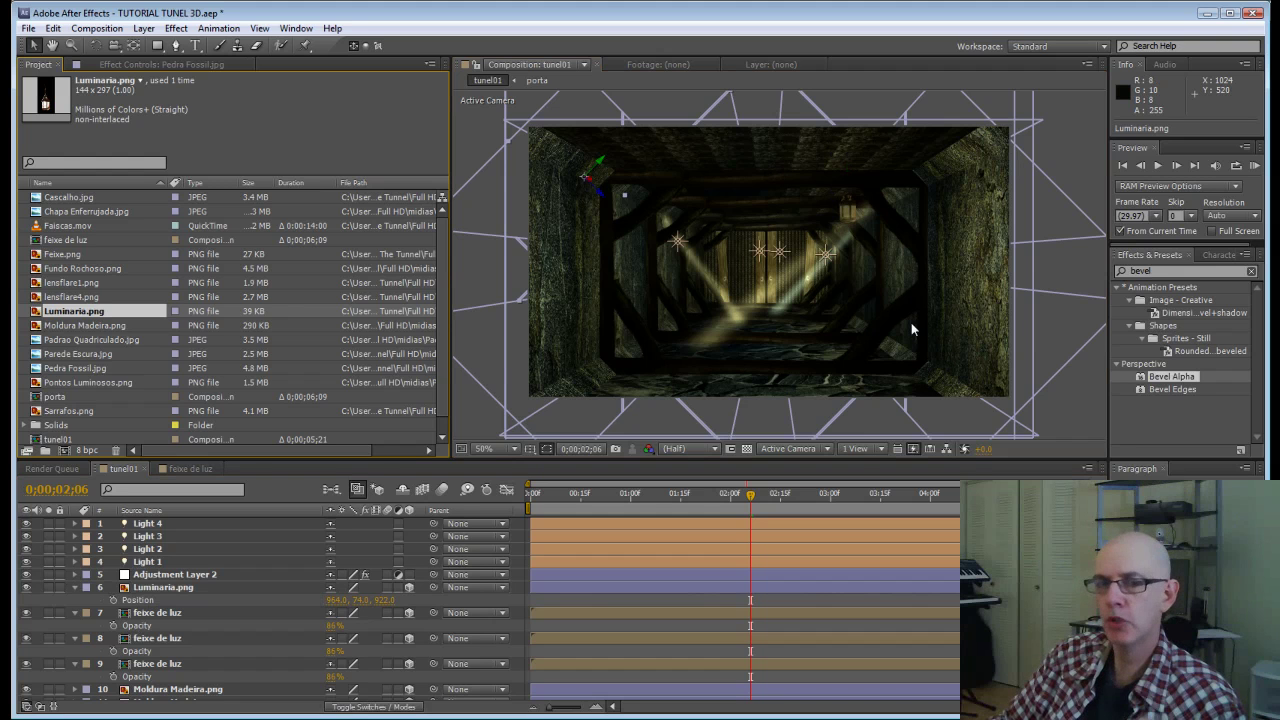
# Step: Duplicate the Luminaria.png lantern and move the copy deeper into the tunnel on the left side
pyautogui.click(144, 590)
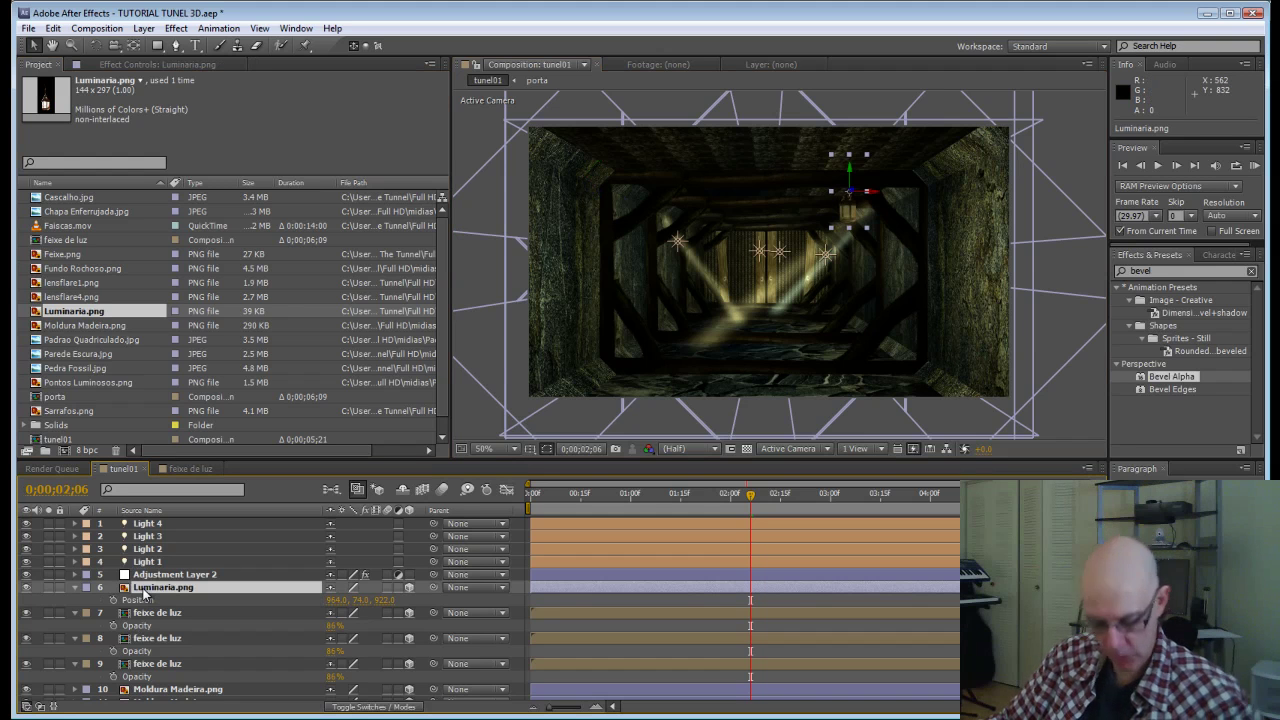
pyautogui.hotkey('ctrl', 'd')
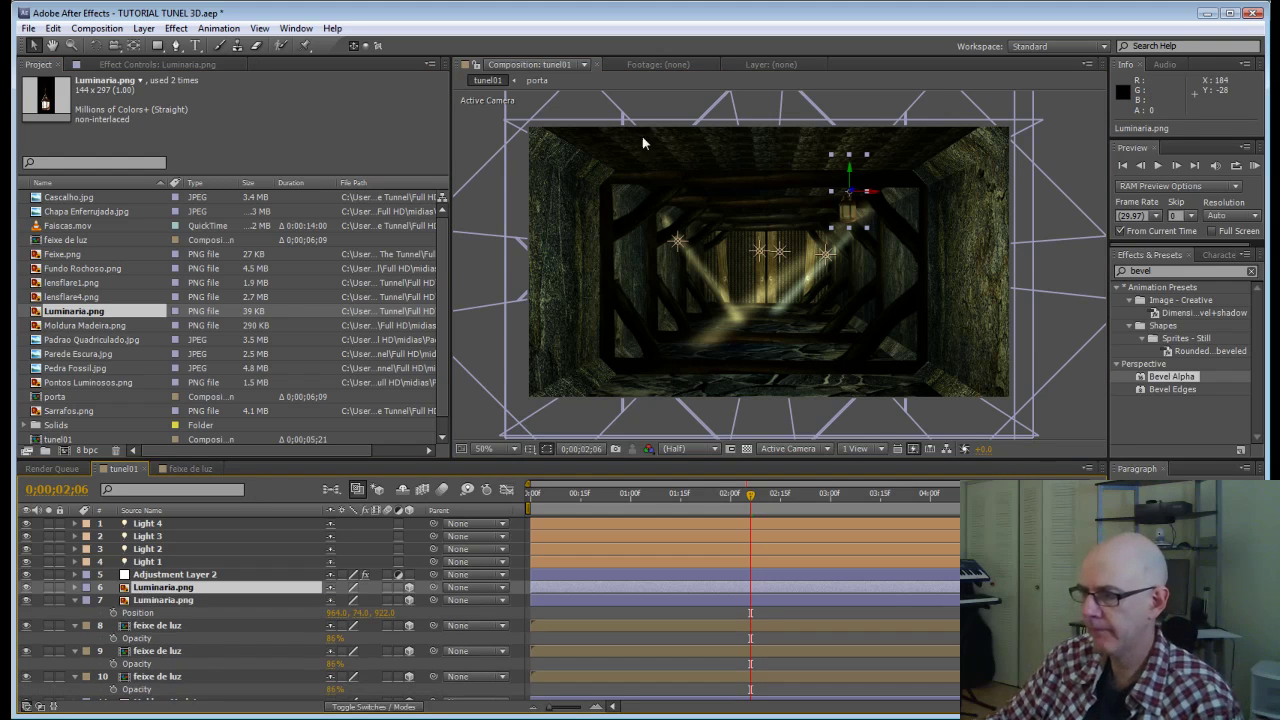
pyautogui.moveTo(860, 192); pyautogui.dragTo(1279, 418)
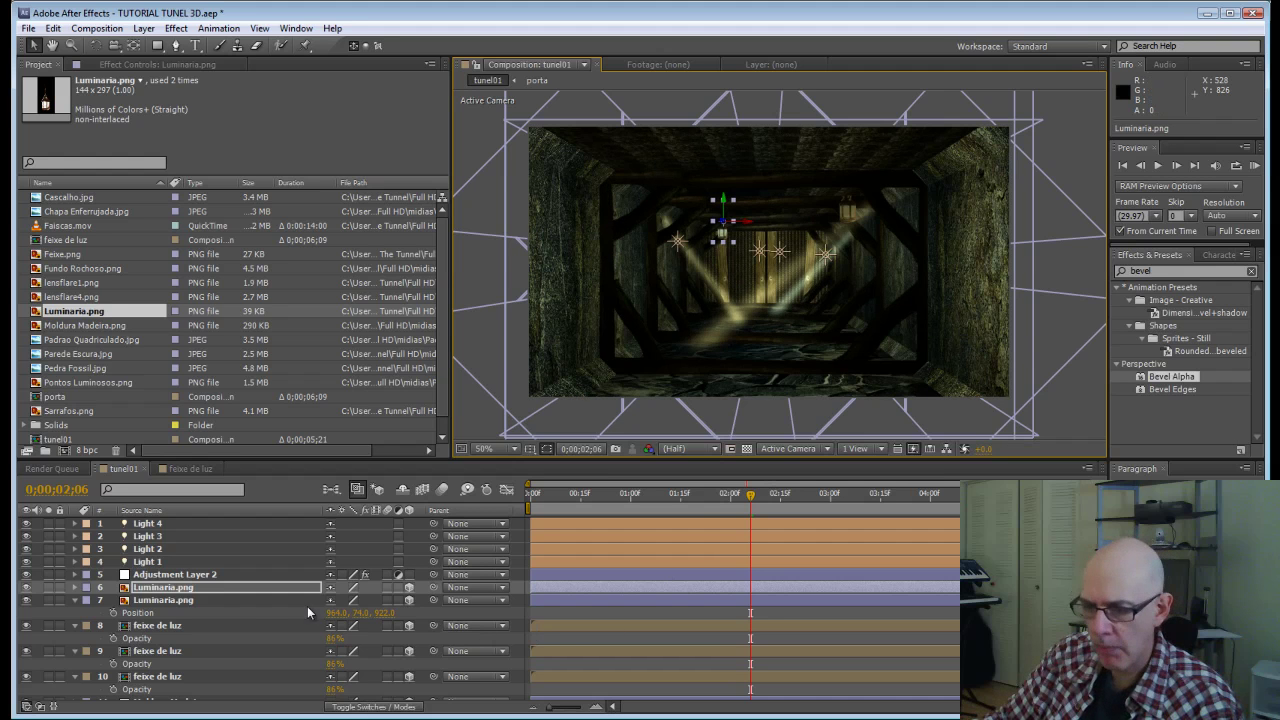
# Step: Duplicate the left lantern, move the copy across to the right of the far door, and slightly reposition the left lantern
pyautogui.click(214, 588)
pyautogui.hotkey('ctrl', 'd')
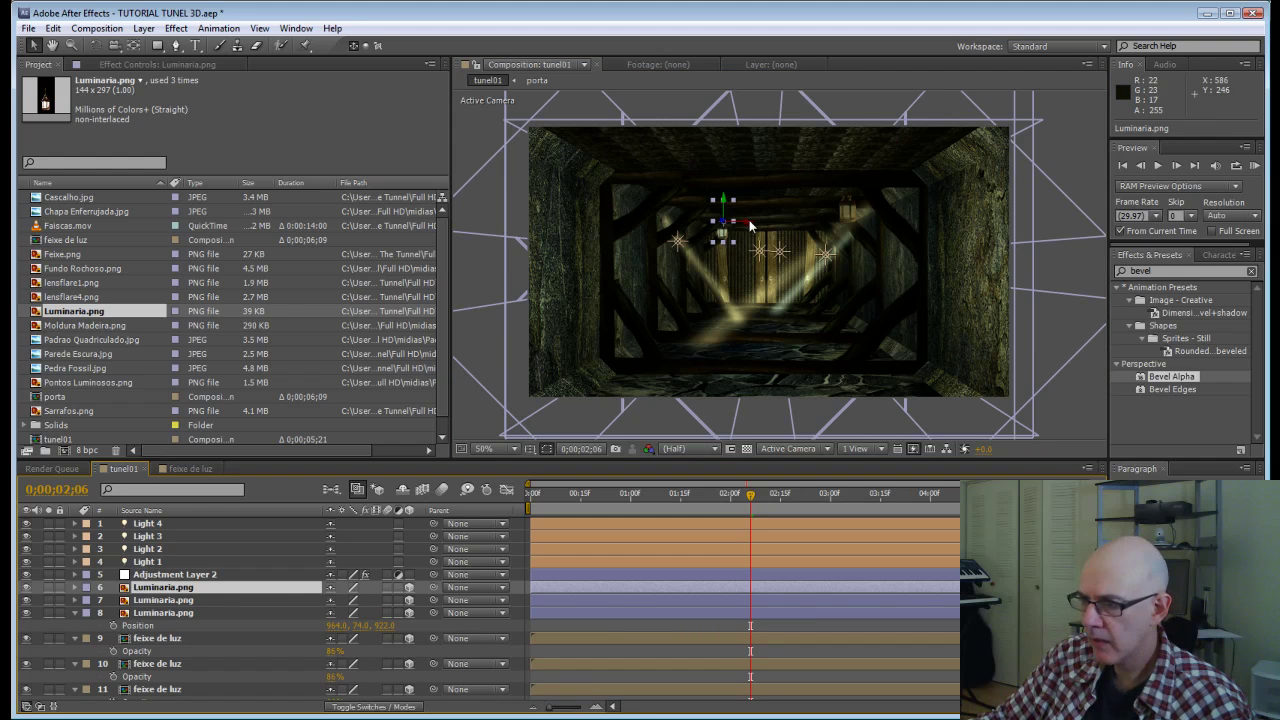
pyautogui.moveTo(747, 221); pyautogui.dragTo(928, 243)
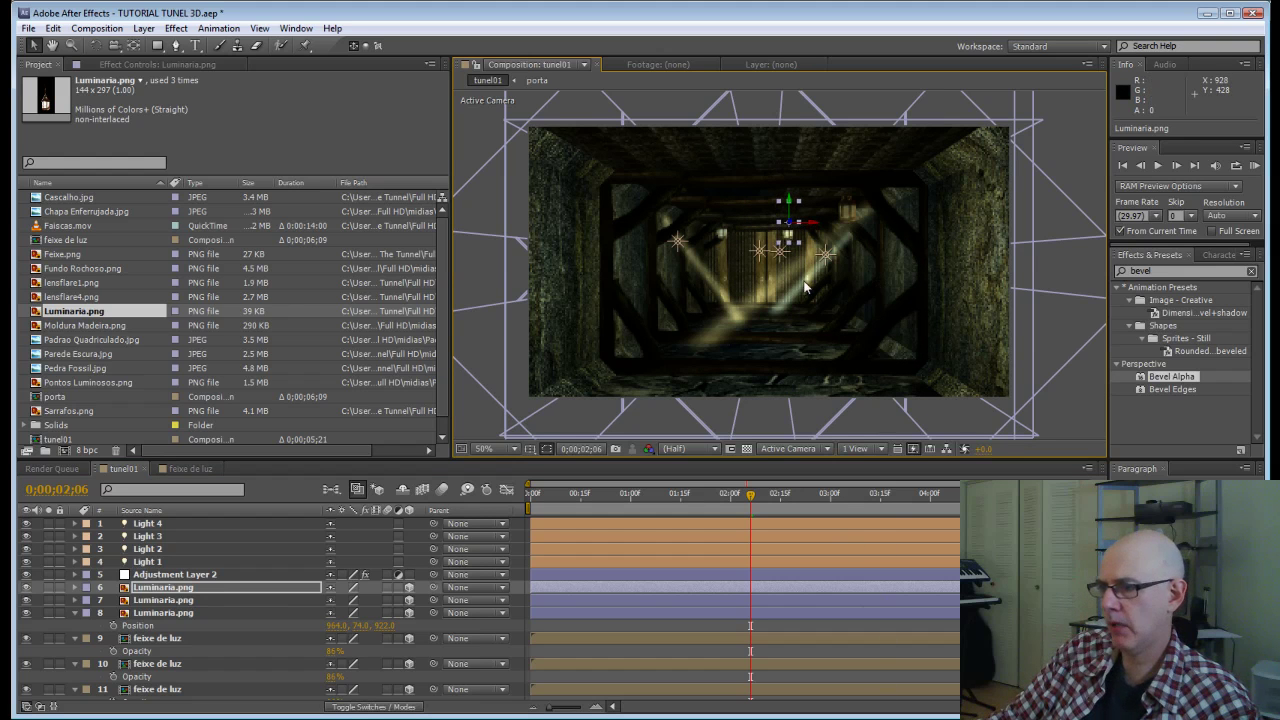
pyautogui.click(557, 601)
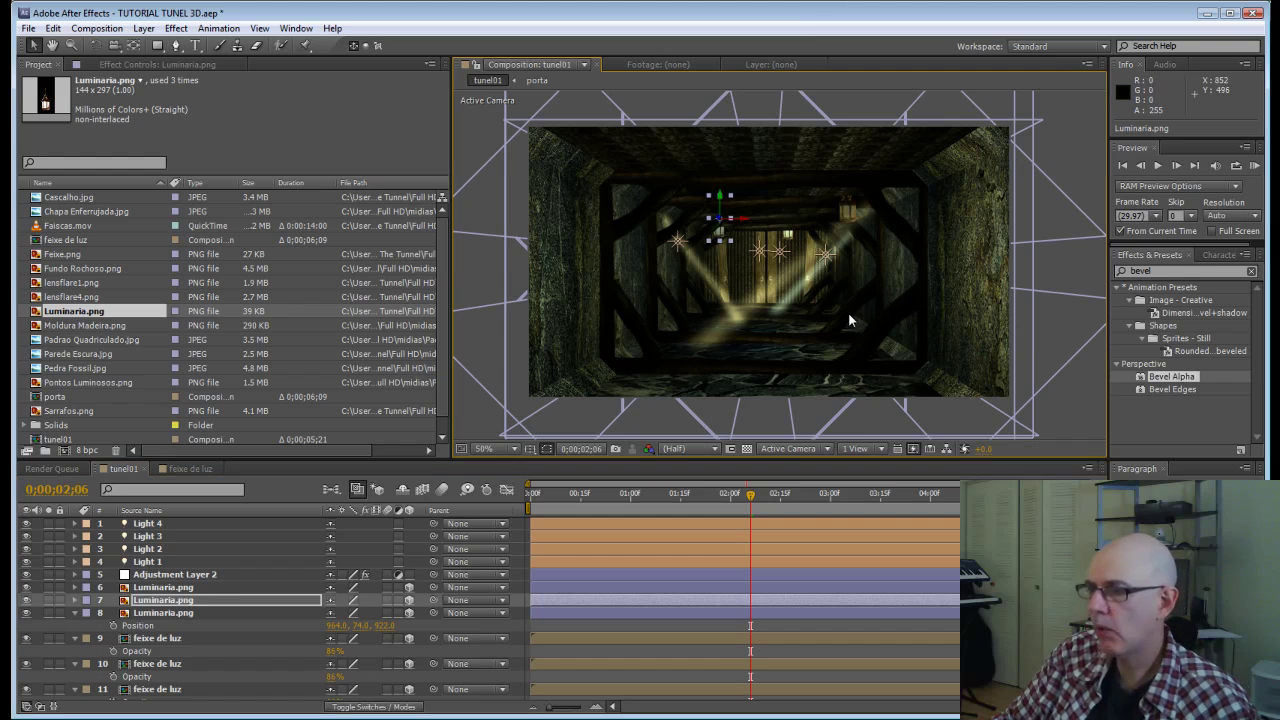
pyautogui.click(1042, 330)
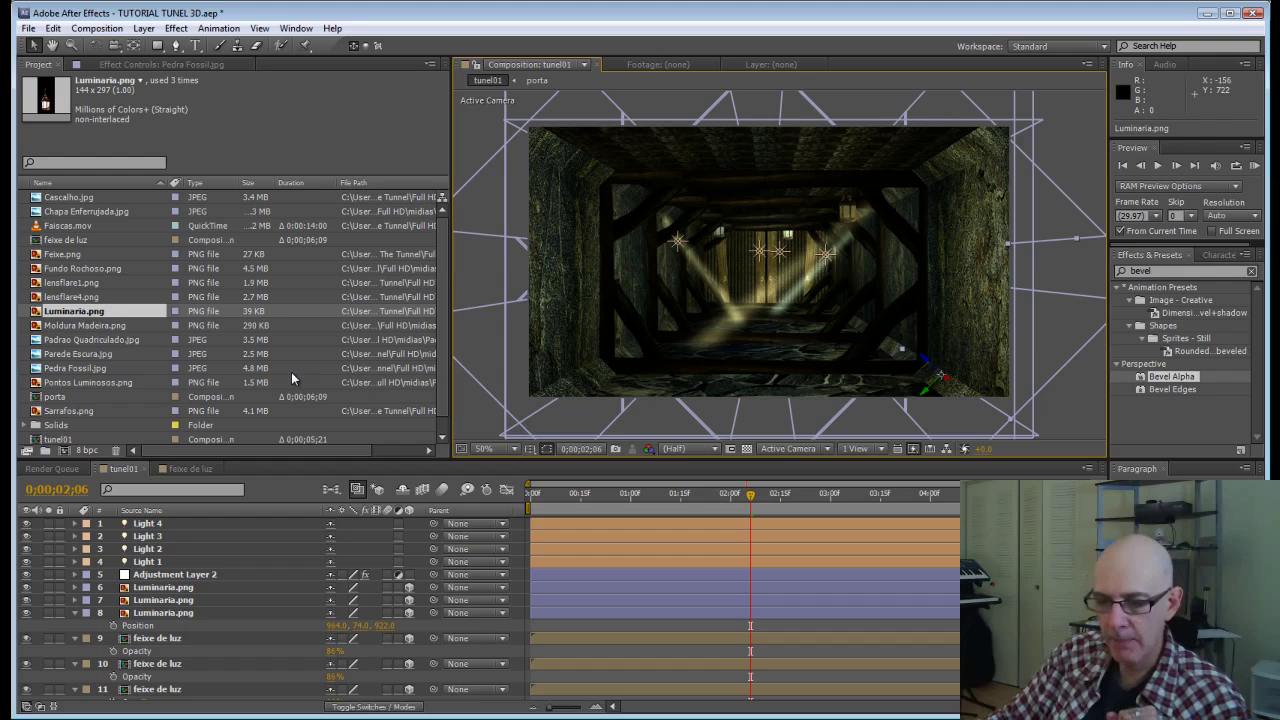
# Step: Collapse the expanded position and opacity properties of the Luminaria.png and feixe de luz layers
pyautogui.click(73, 614)
pyautogui.click(75, 627)
pyautogui.click(77, 640)
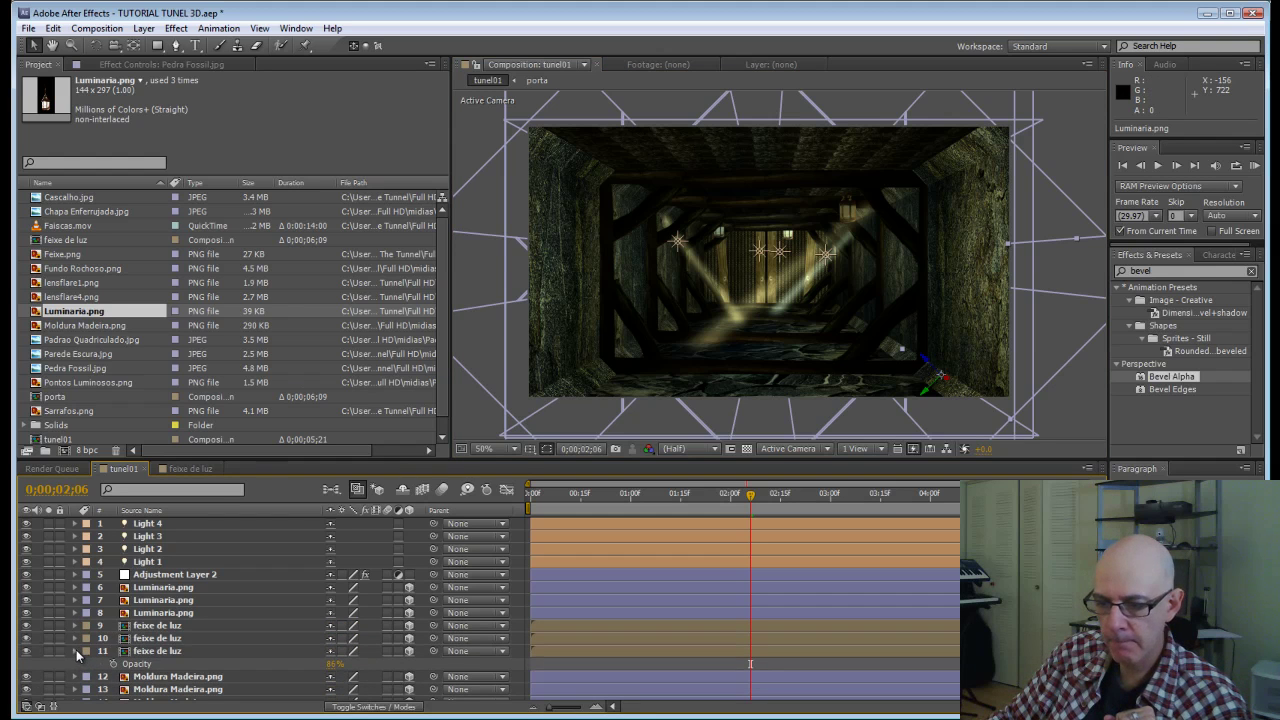
pyautogui.click(75, 651)
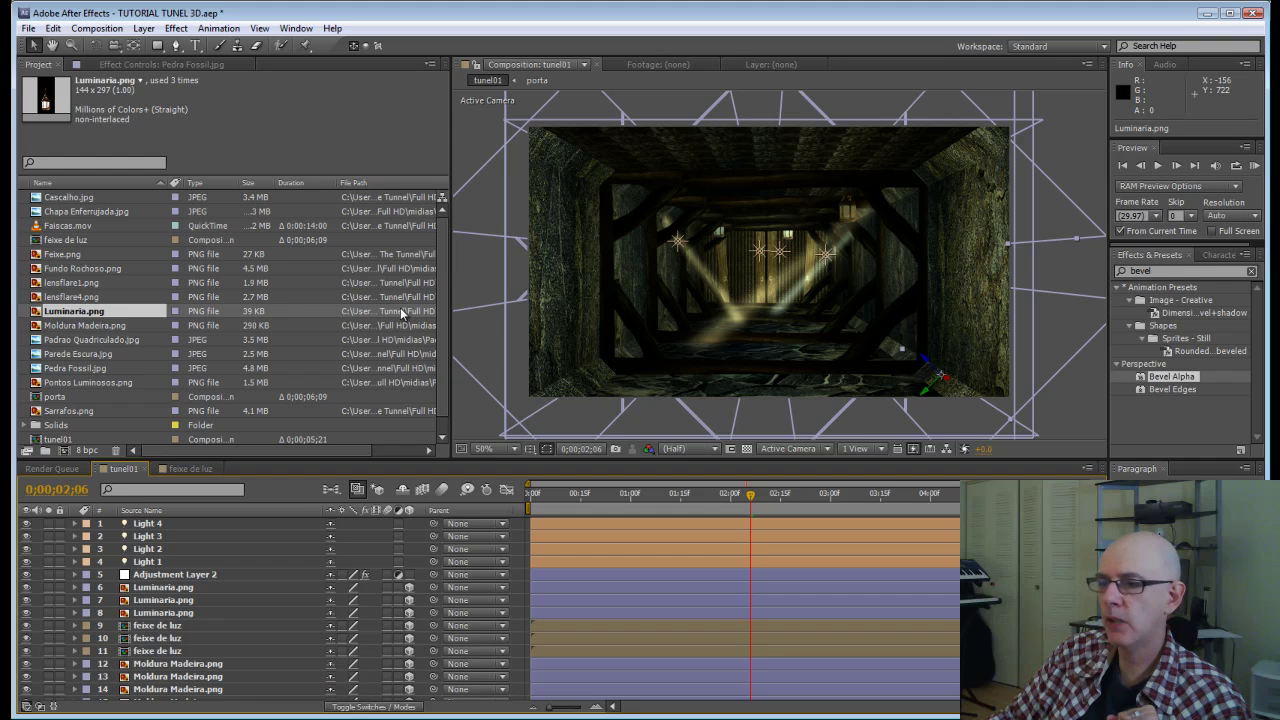
# Step: Add a two-node camera named Camera 1 with the 35mm preset to the tunel01 composition
pyautogui.click(142, 28)
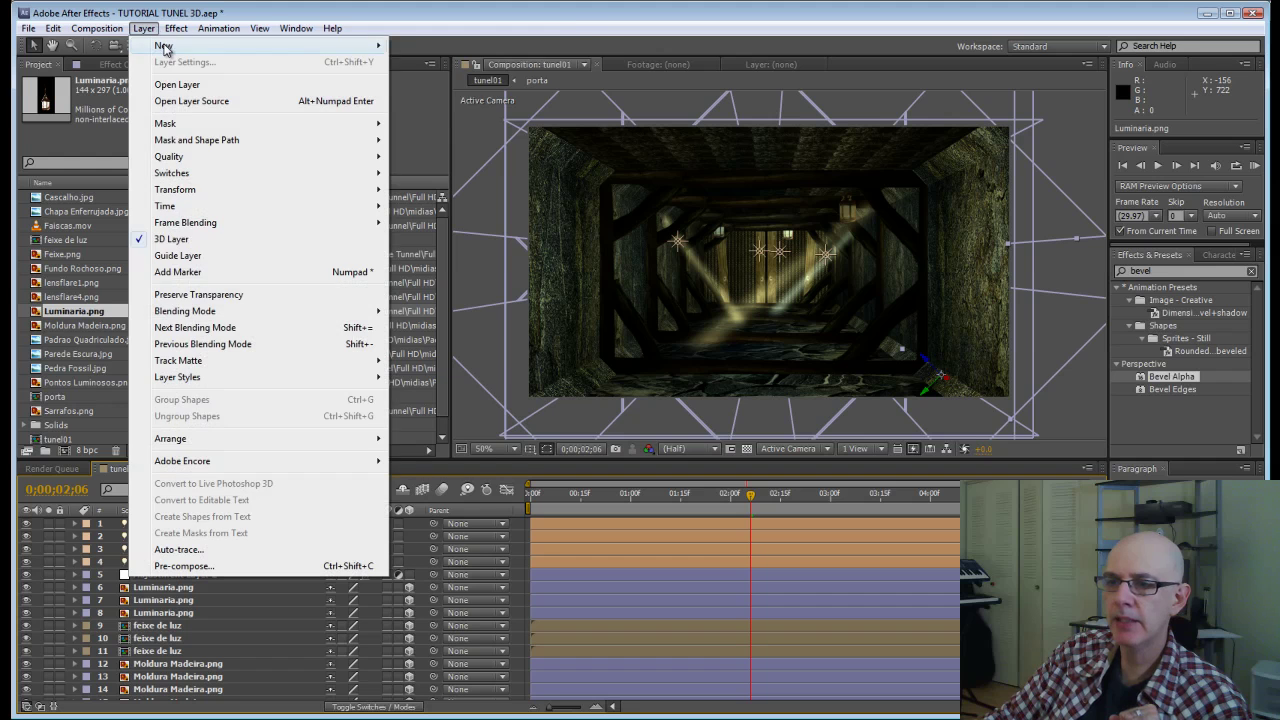
pyautogui.moveTo(163, 47)
pyautogui.click(425, 94)
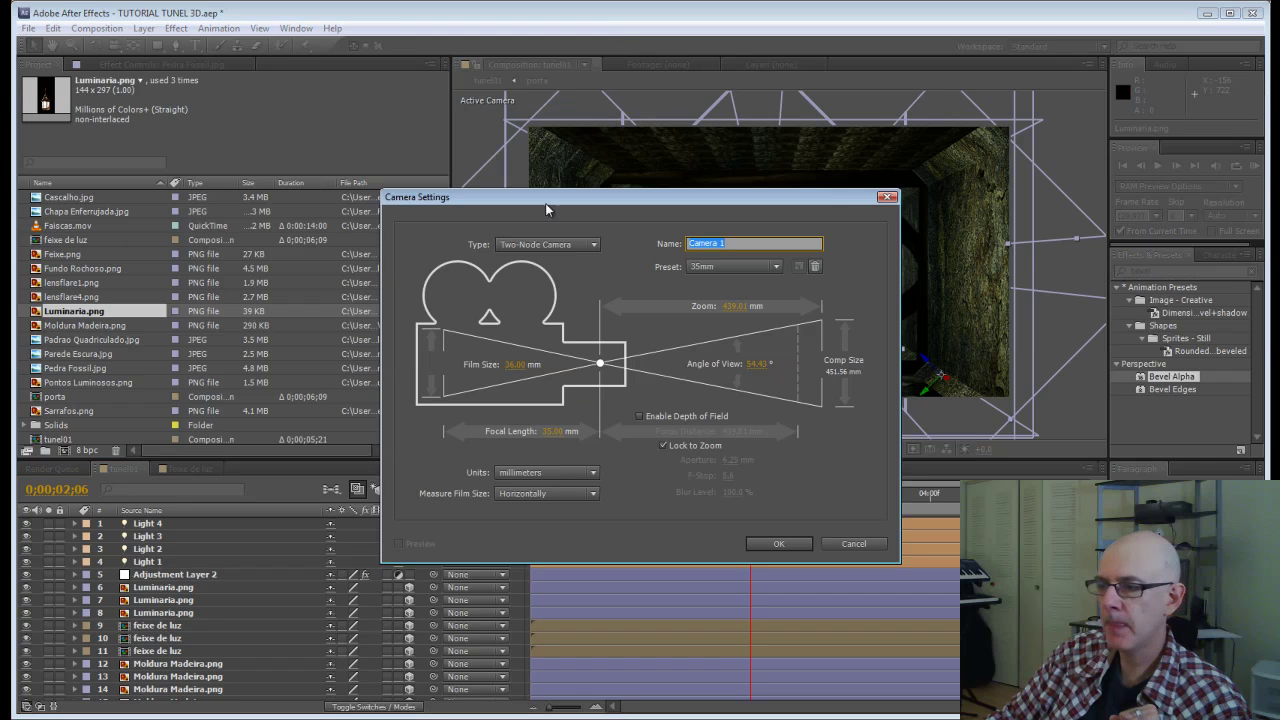
pyautogui.click(776, 545)
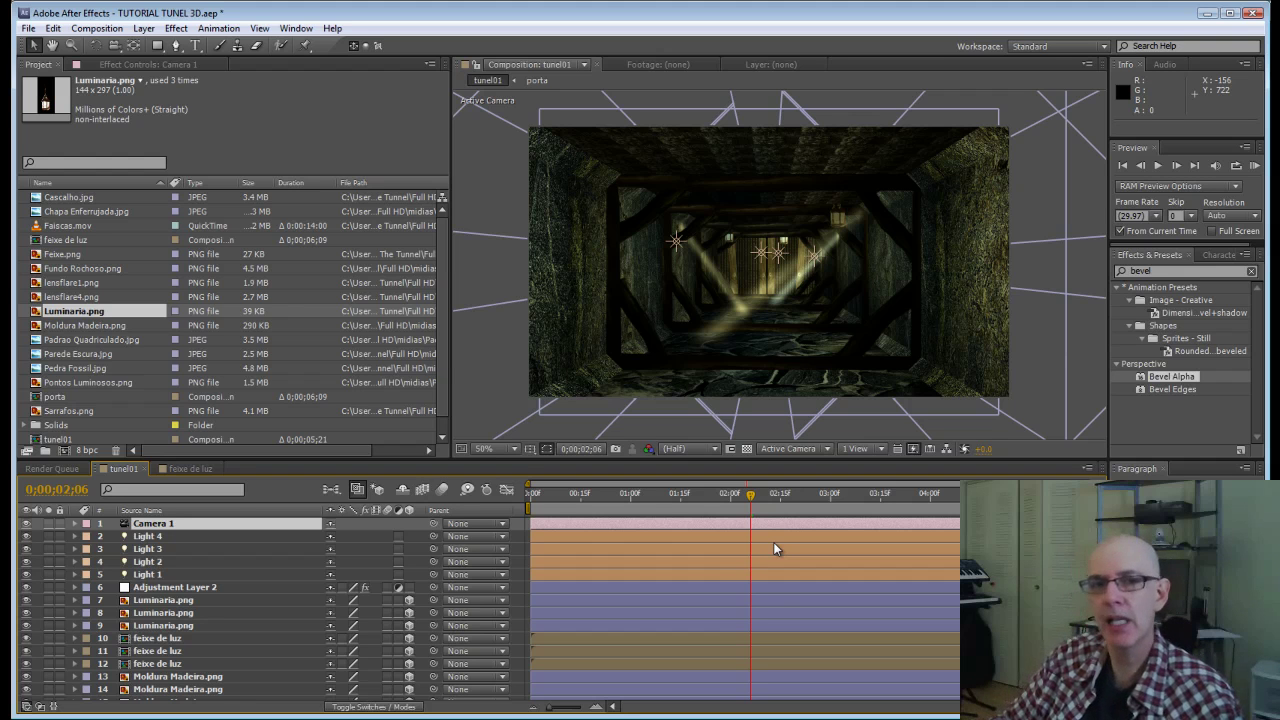
# Step: Add a null object to the composition and make it a 3D layer
pyautogui.click(144, 28)
pyautogui.moveTo(257, 50)
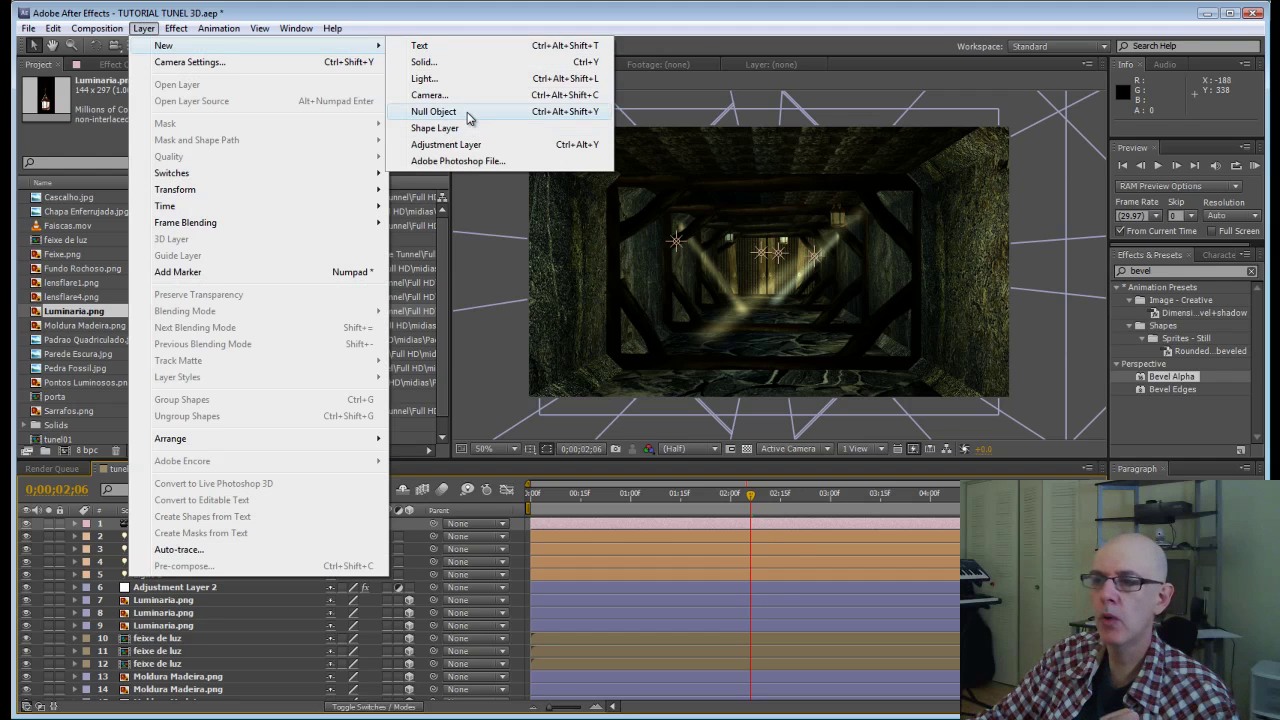
pyautogui.click(440, 111)
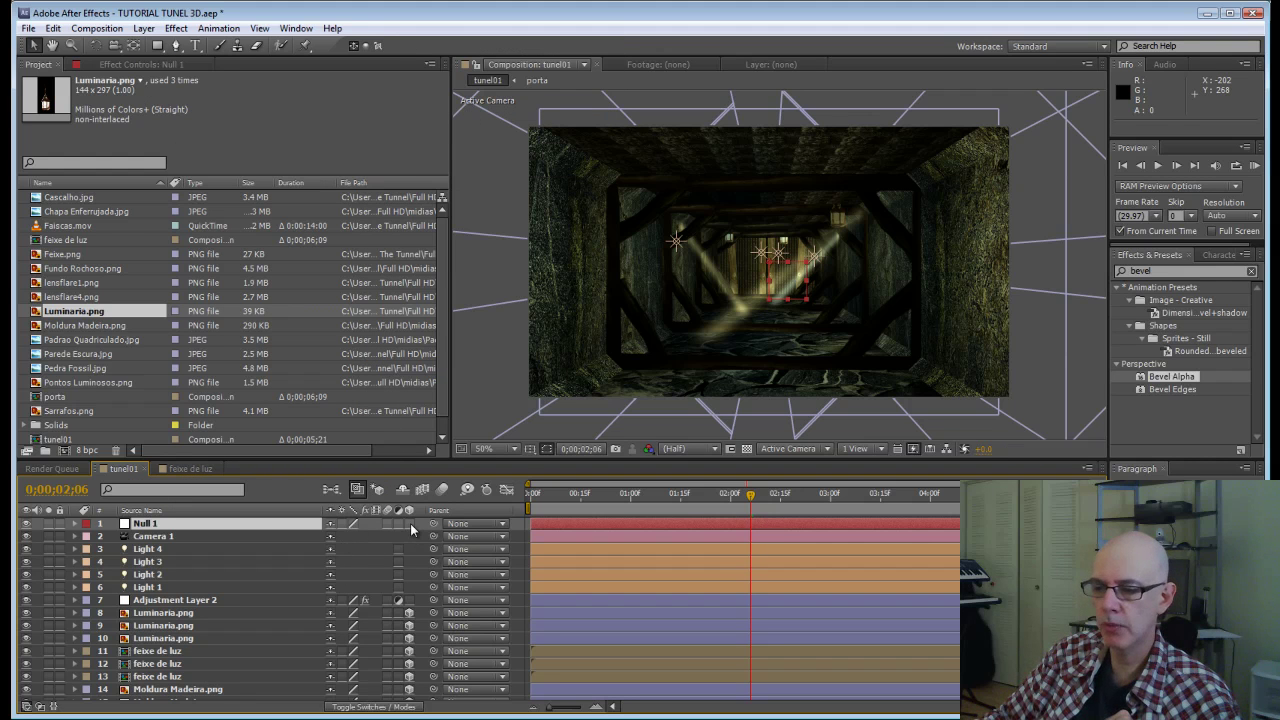
pyautogui.click(410, 523)
# Step: Parent Camera 1 to Null 1 and set a position keyframe on the null at 0;00;00;00
pyautogui.moveTo(541, 500); pyautogui.dragTo(489, 500)
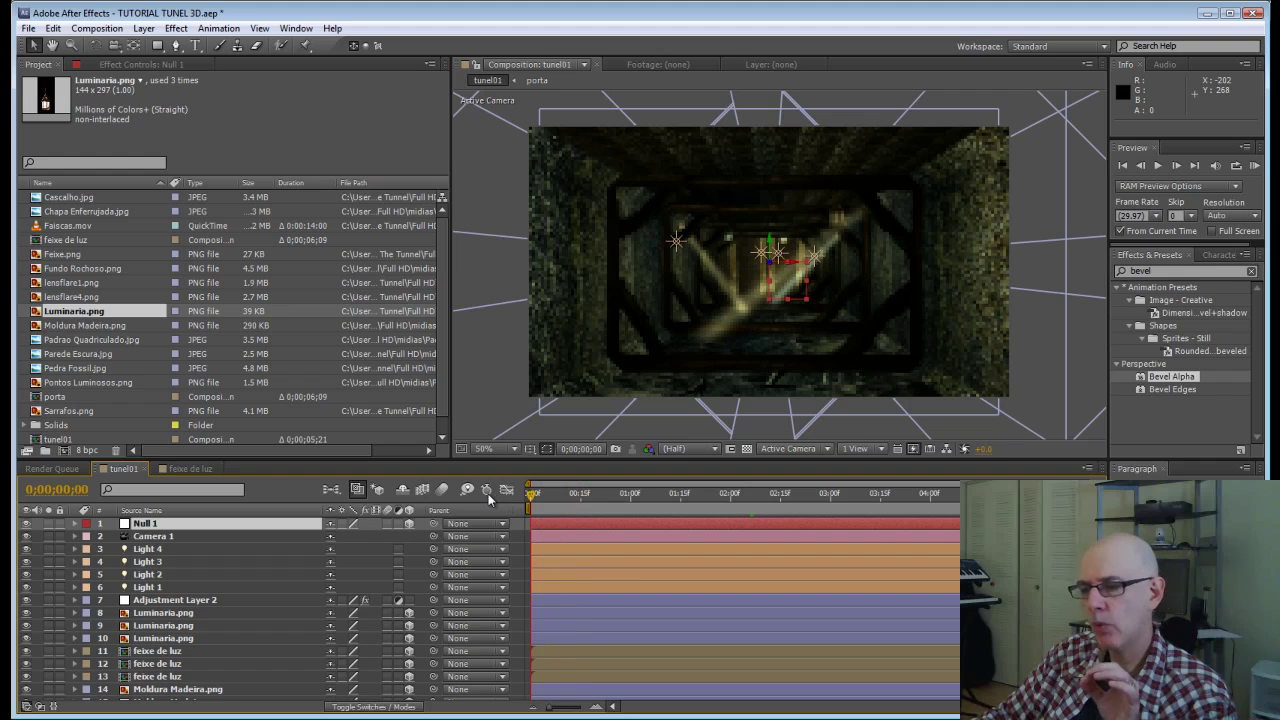
pyautogui.moveTo(433, 537); pyautogui.dragTo(173, 519)
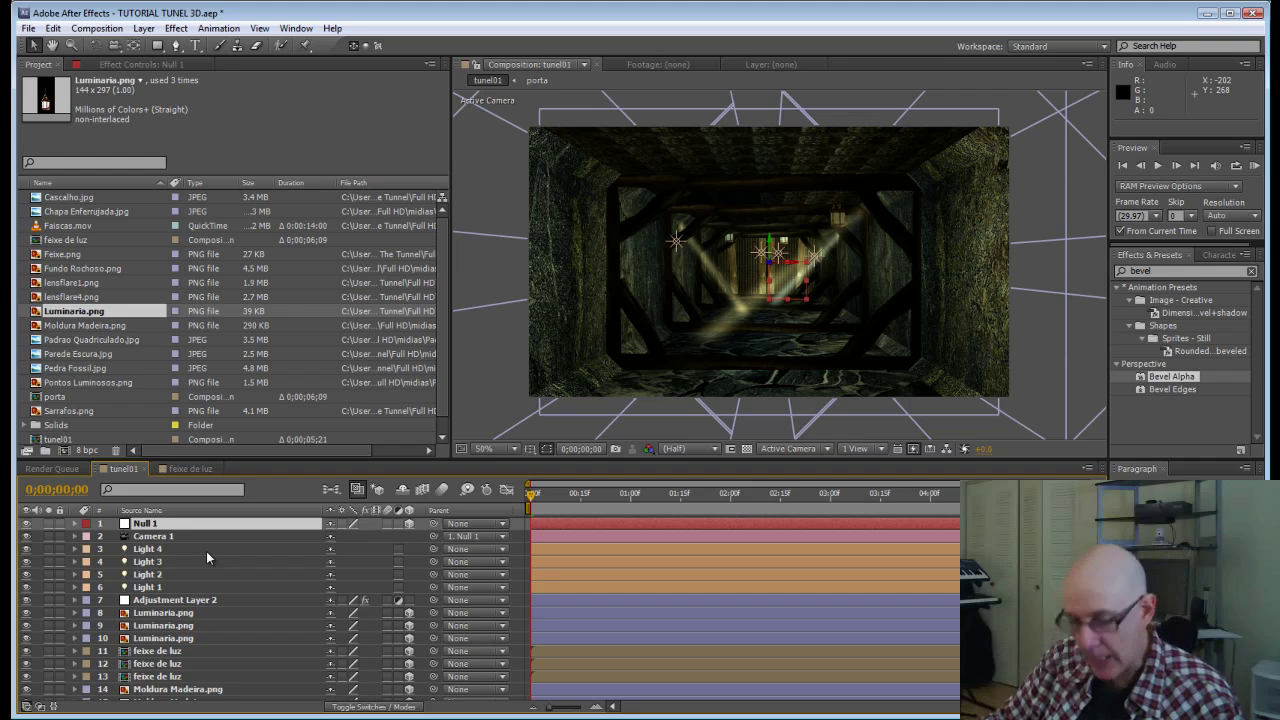
pyautogui.press('p')
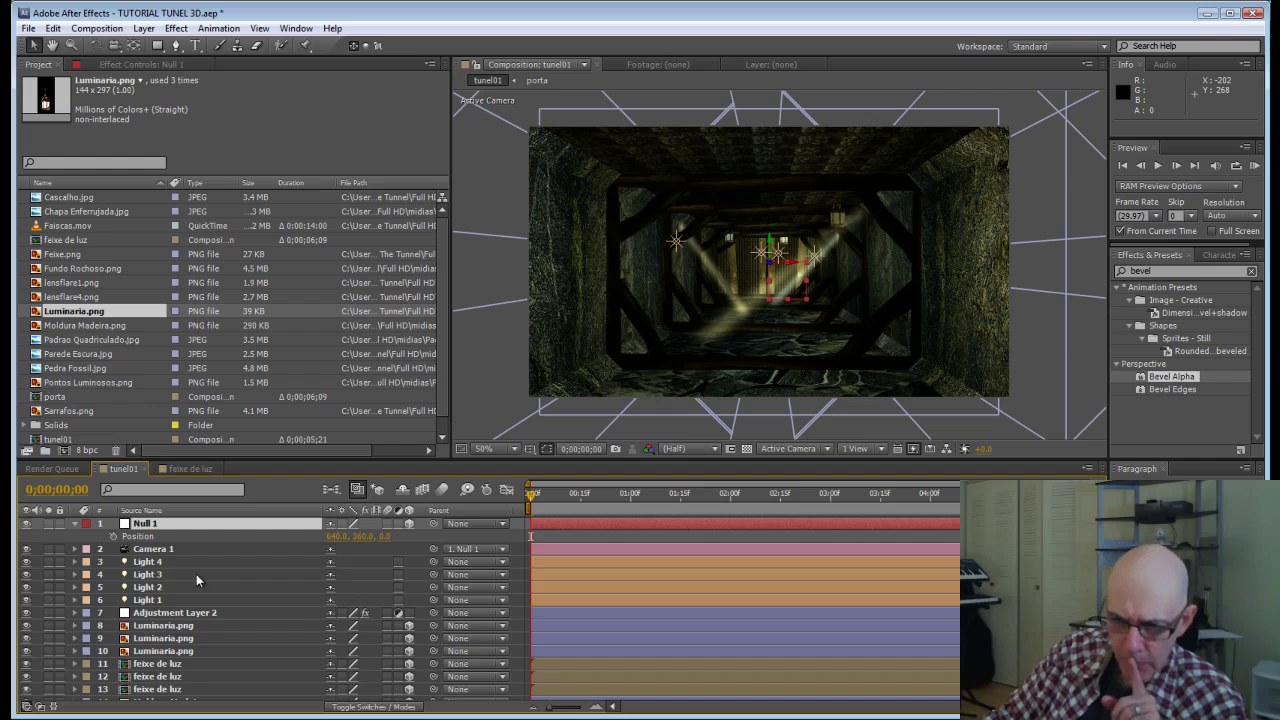
pyautogui.click(113, 536)
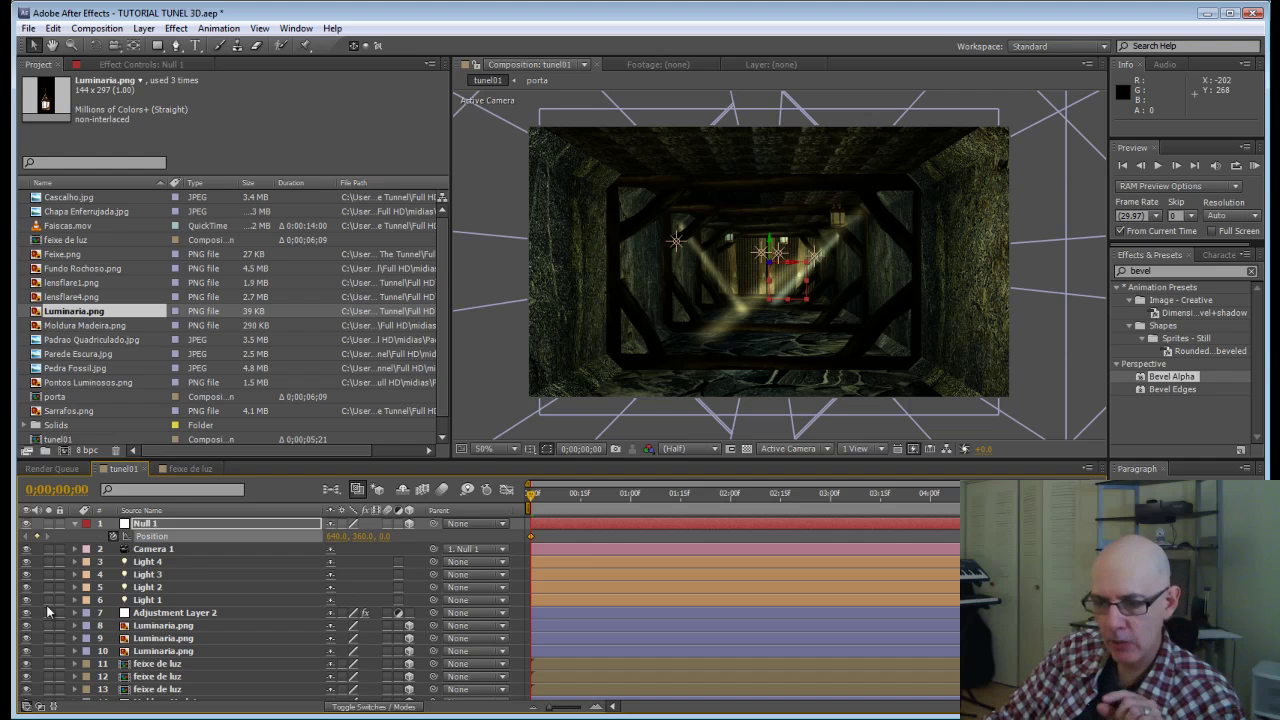
# Step: At 0;00;05;20, keyframe Null 1's Z position at 3992 to push the camera through the tunnel
pyautogui.press('space')
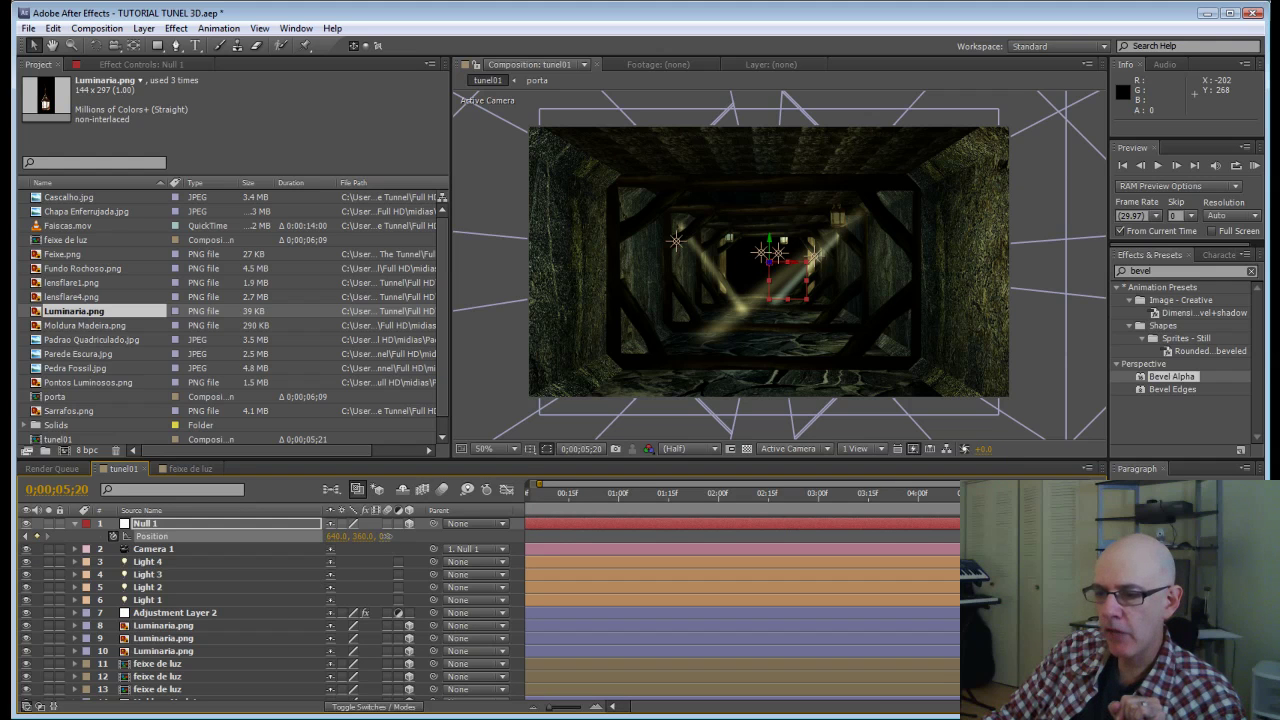
pyautogui.moveTo(393, 537); pyautogui.dragTo(1246, 535)
pyautogui.moveTo(1033, 535); pyautogui.dragTo(1276, 535)
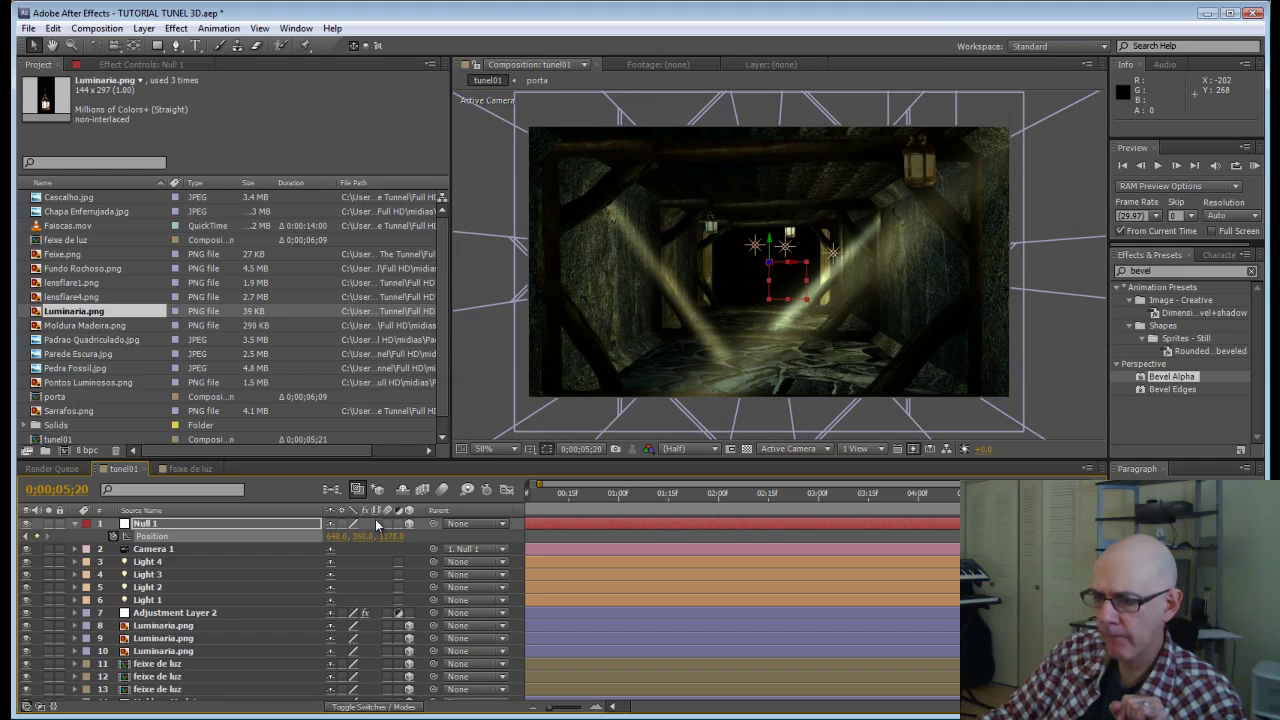
pyautogui.moveTo(393, 537); pyautogui.dragTo(915, 534)
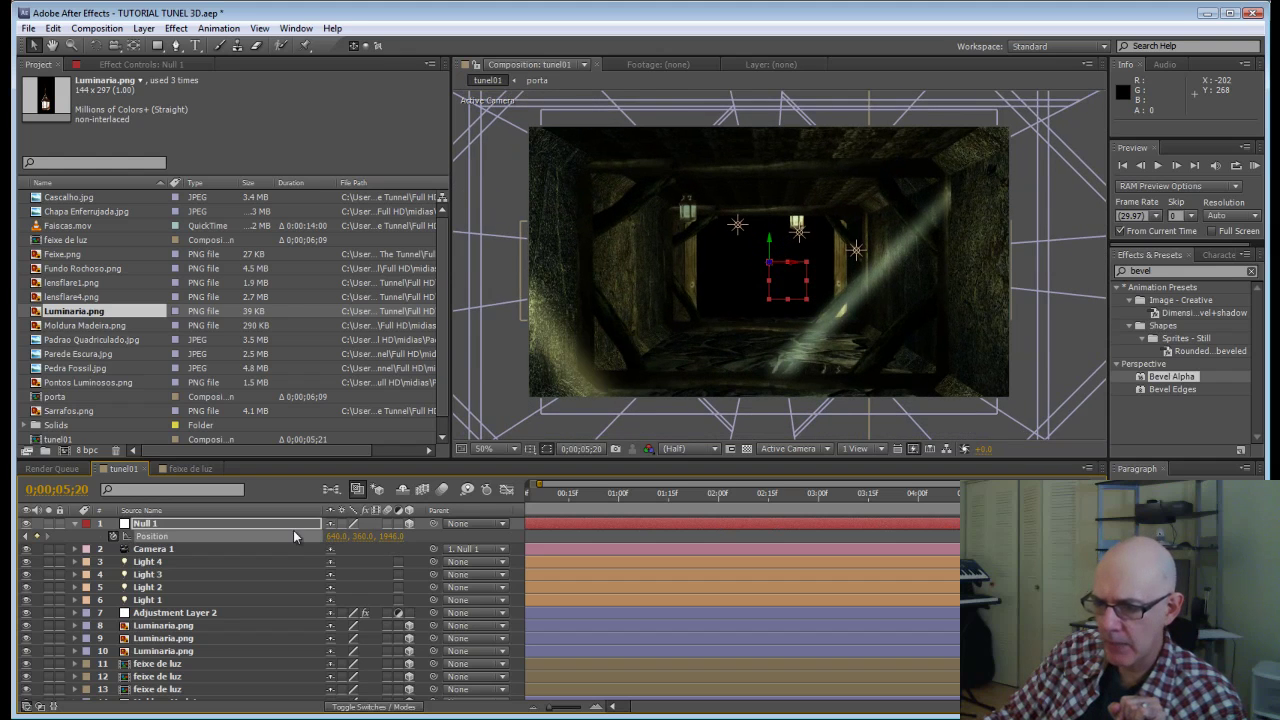
pyautogui.moveTo(387, 538); pyautogui.dragTo(863, 531)
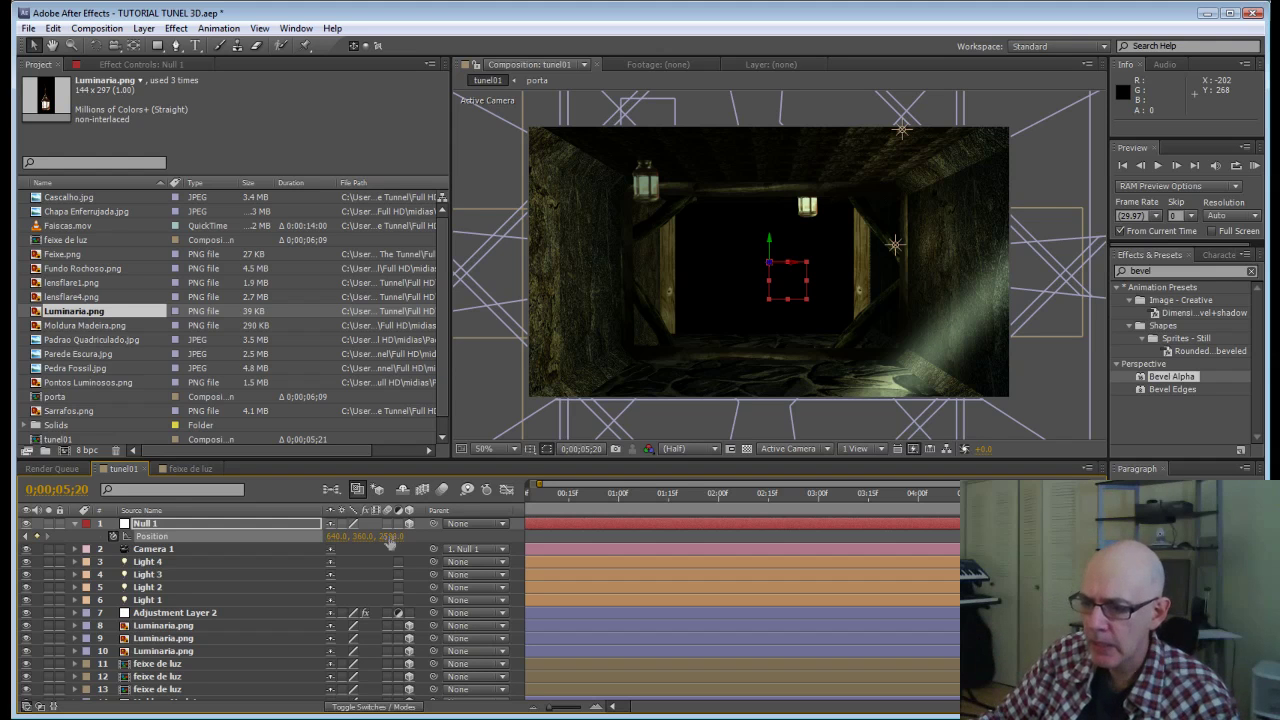
pyautogui.moveTo(396, 536); pyautogui.dragTo(545, 515)
pyautogui.moveTo(383, 538); pyautogui.dragTo(758, 550)
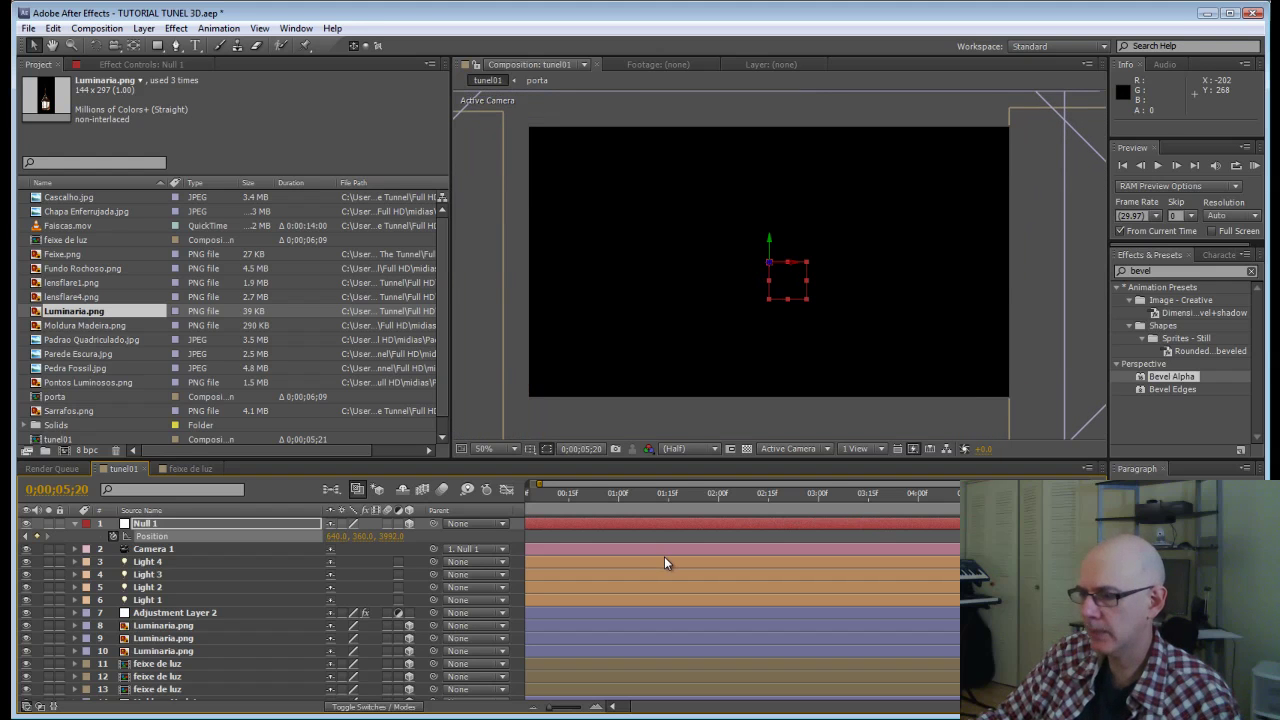
# Step: Retime the position keyframes of both porta layers so the doors start opening around 0;00;03;20 and finish at 0;00;04;28
pyautogui.moveTo(1020, 495); pyautogui.dragTo(884, 508)
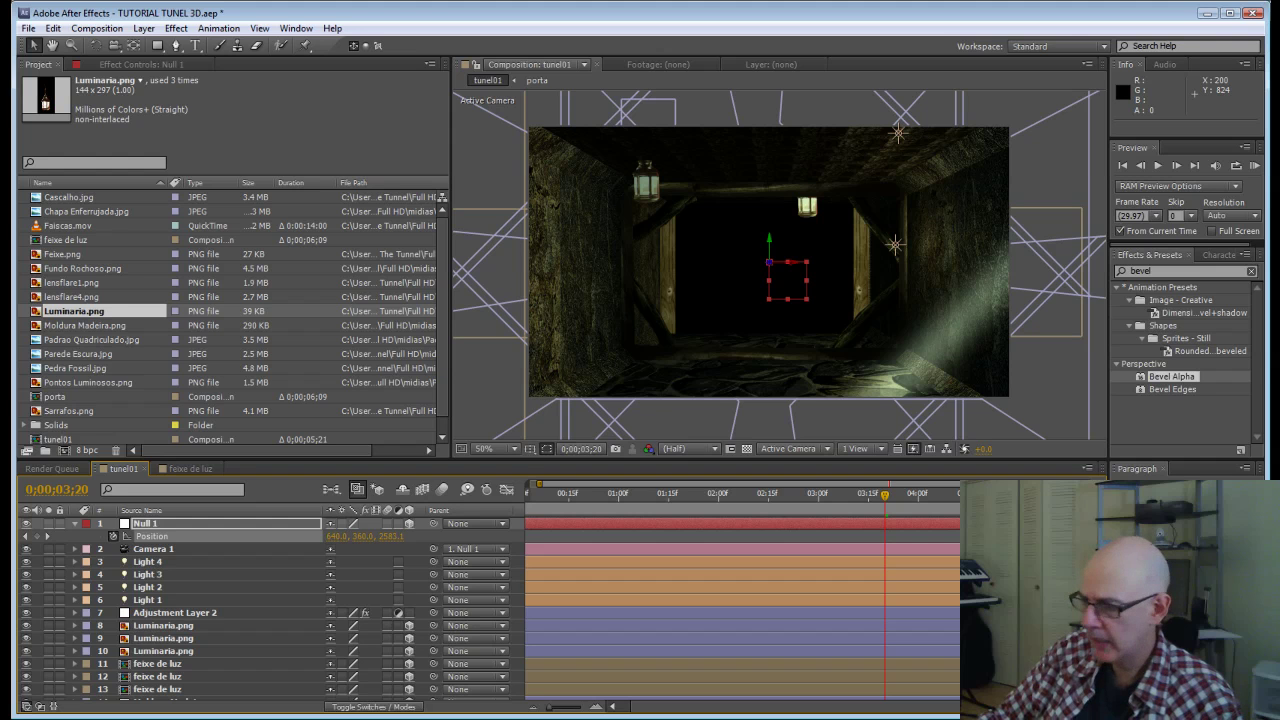
pyautogui.scroll(-3, 270, 600)
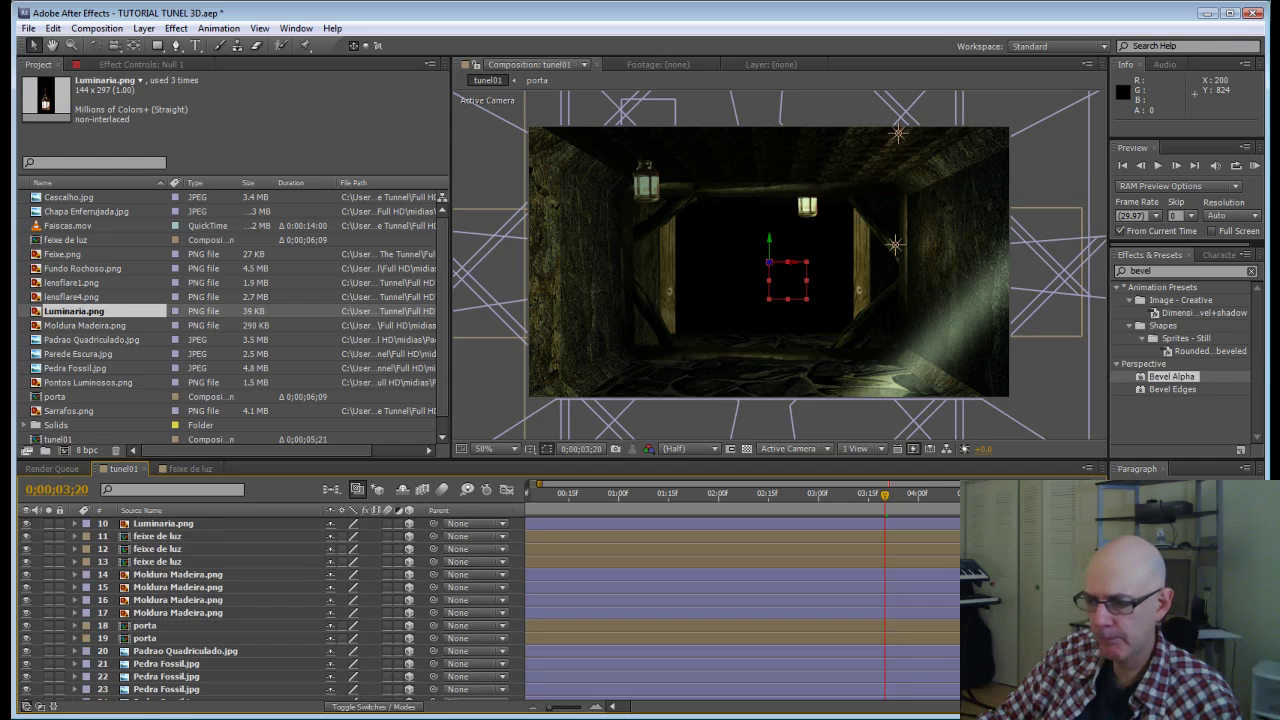
pyautogui.click(146, 626)
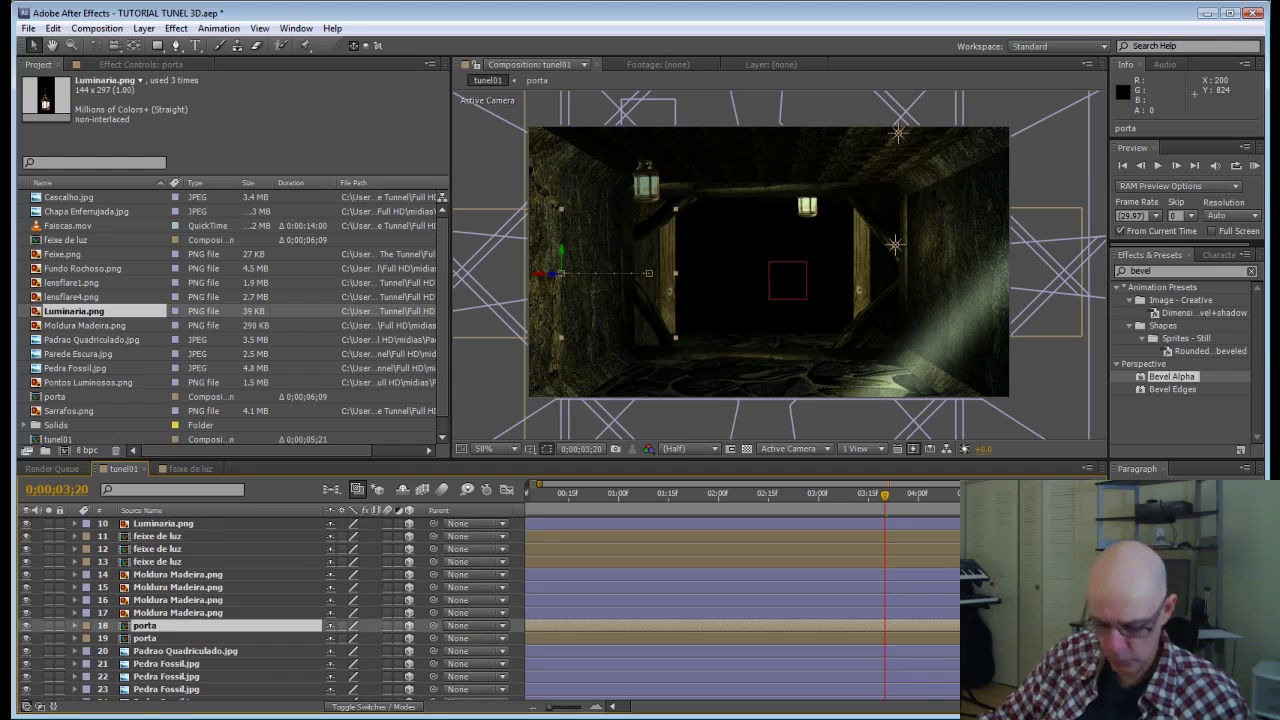
pyautogui.keyDown('shift'); pyautogui.click(146, 638); pyautogui.keyUp('shift')
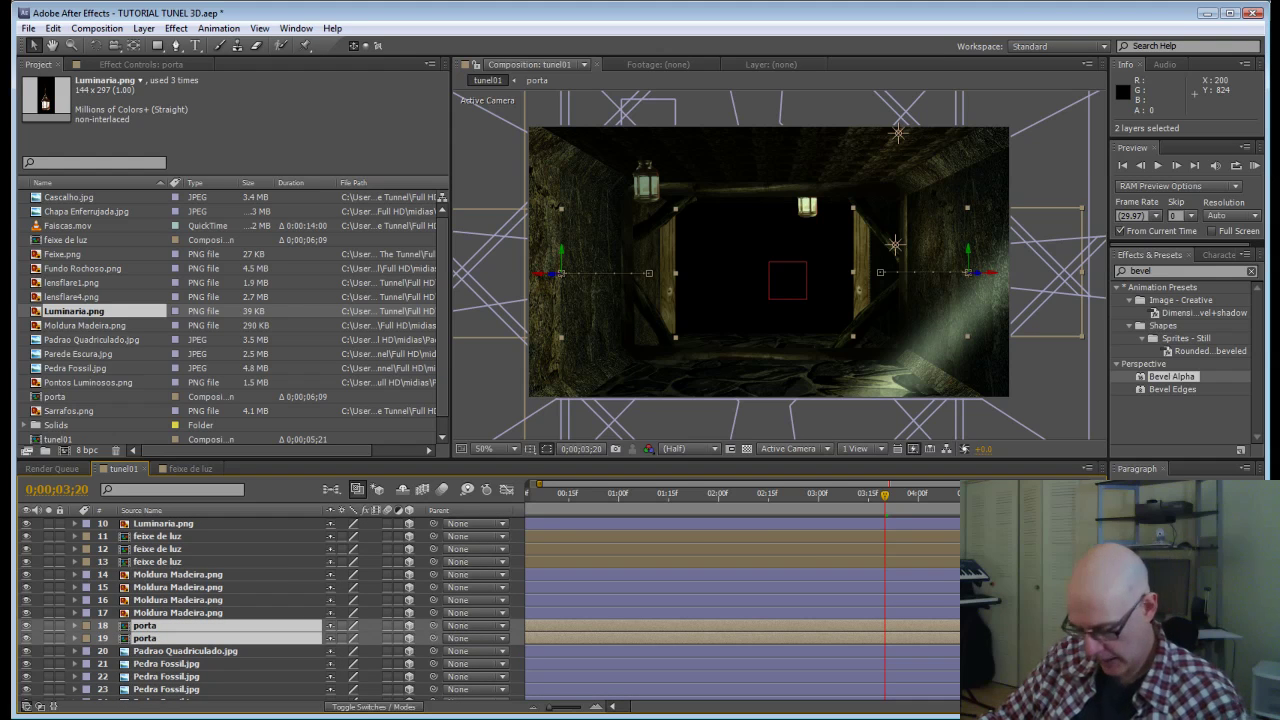
pyautogui.press('p')
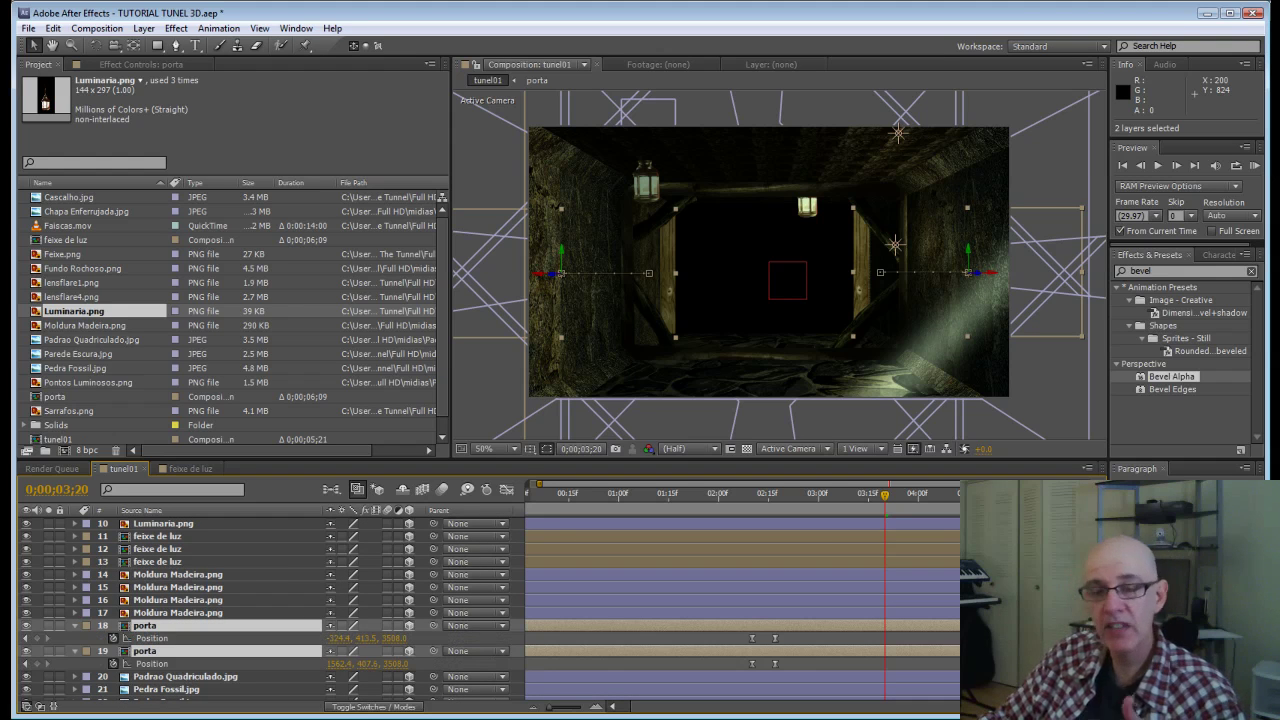
pyautogui.moveTo(738, 637); pyautogui.dragTo(785, 664)
pyautogui.moveTo(870, 660); pyautogui.dragTo(900, 666)
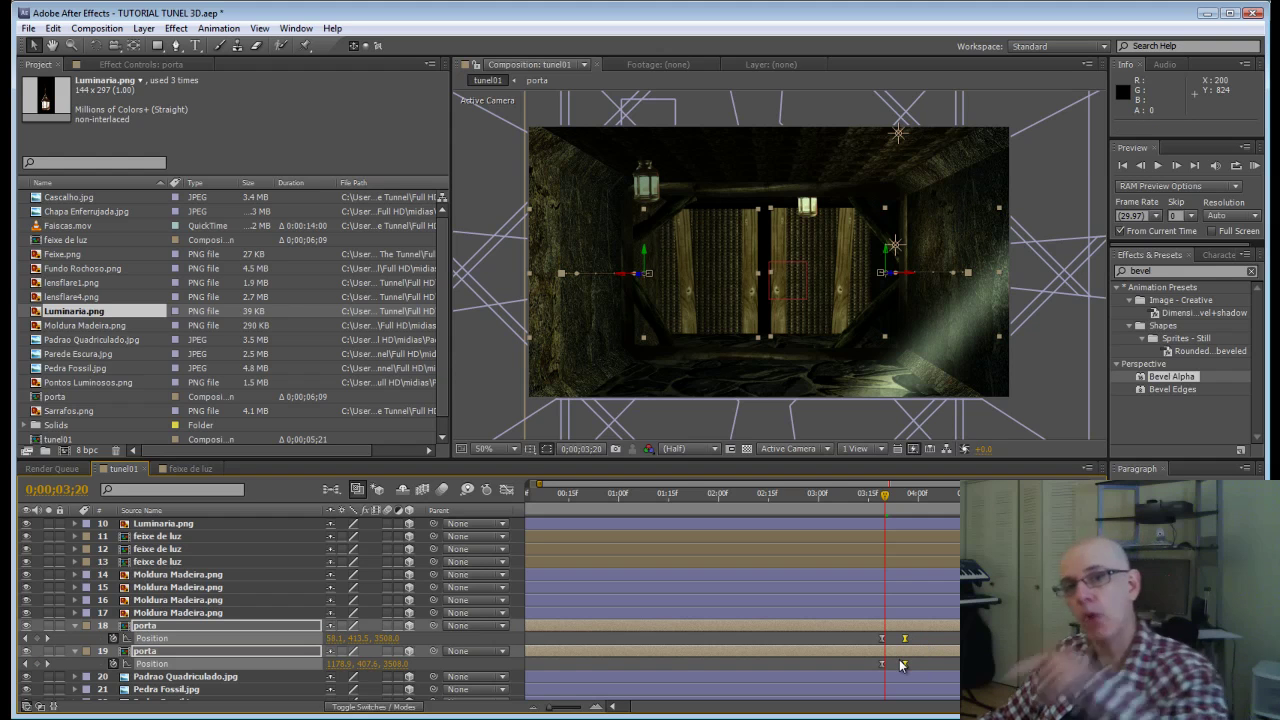
pyautogui.press('Delete')
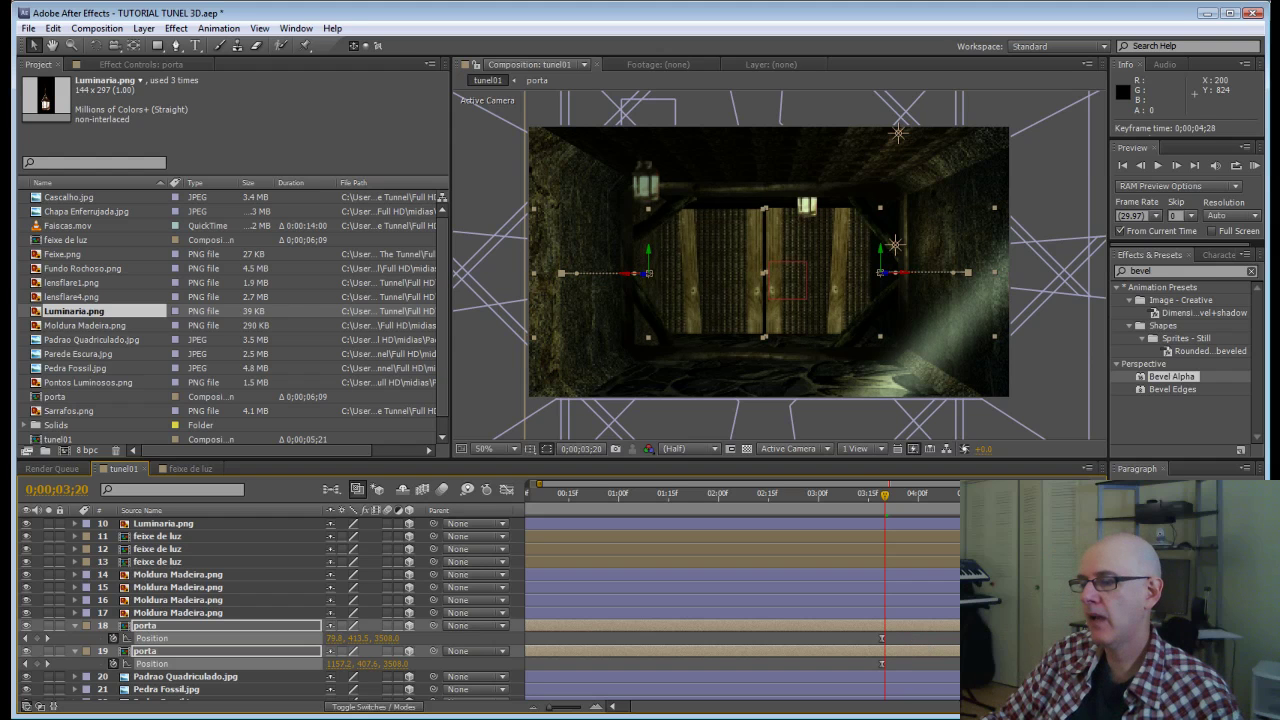
# Step: At 0;00;04;05, select Light 3 beside the right door and expand its light options
pyautogui.moveTo(885, 495); pyautogui.dragTo(936, 513)
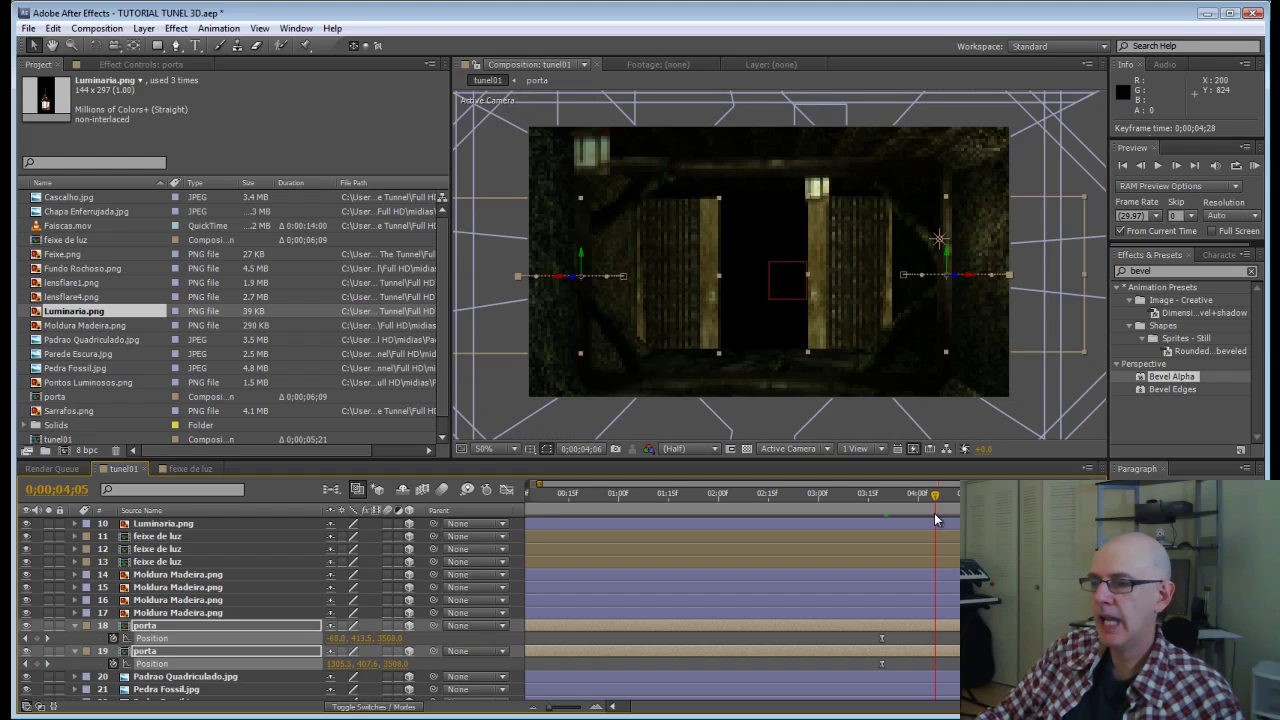
pyautogui.click(937, 241)
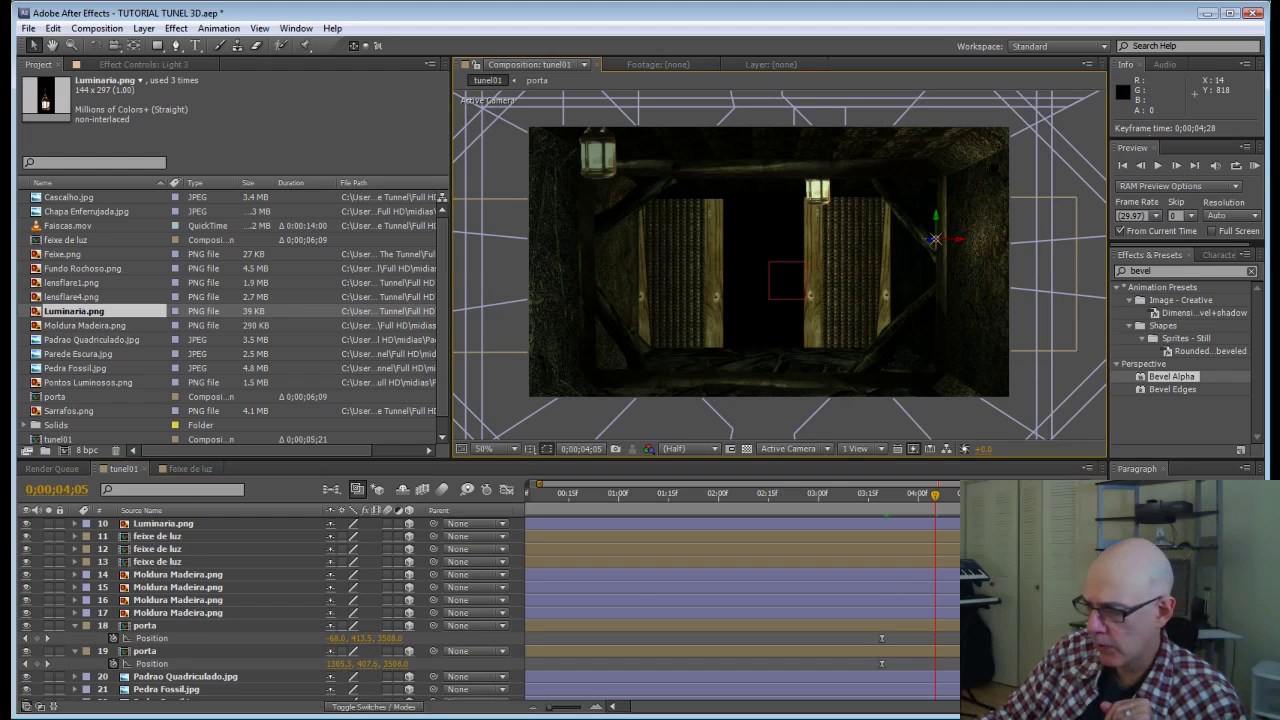
pyautogui.scroll(-10, 270, 608)
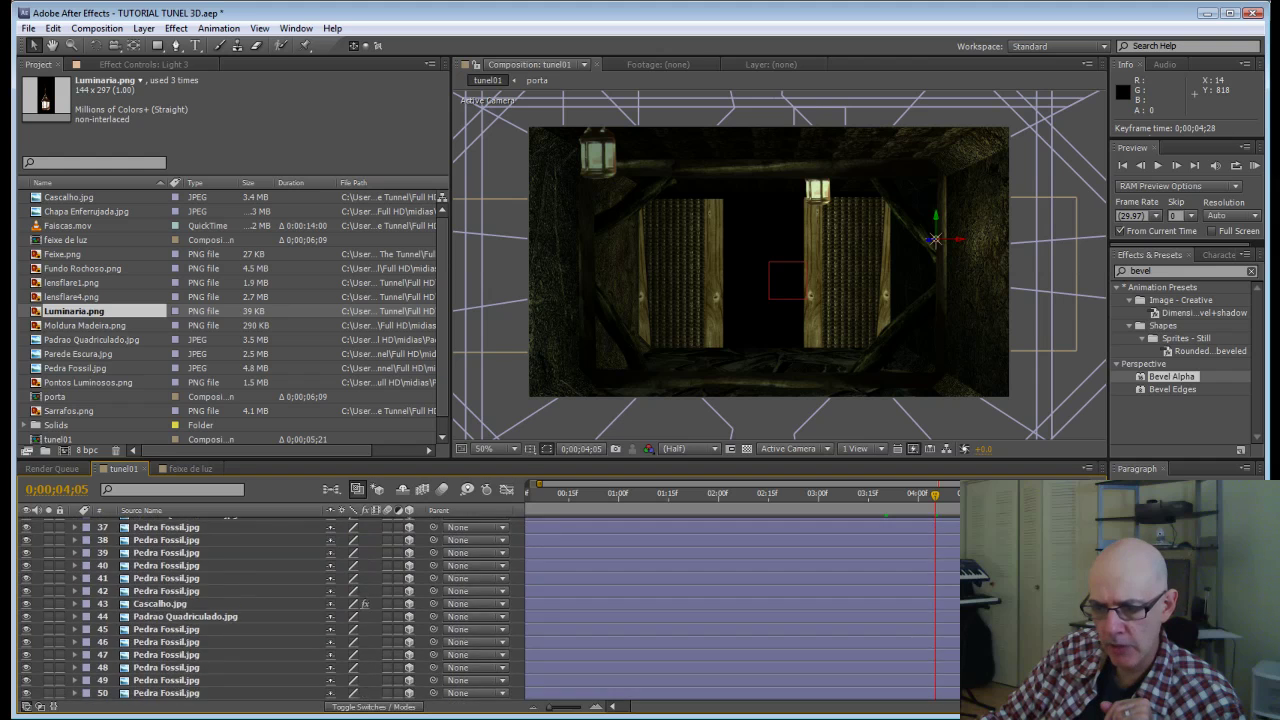
pyautogui.scroll(12, 270, 608)
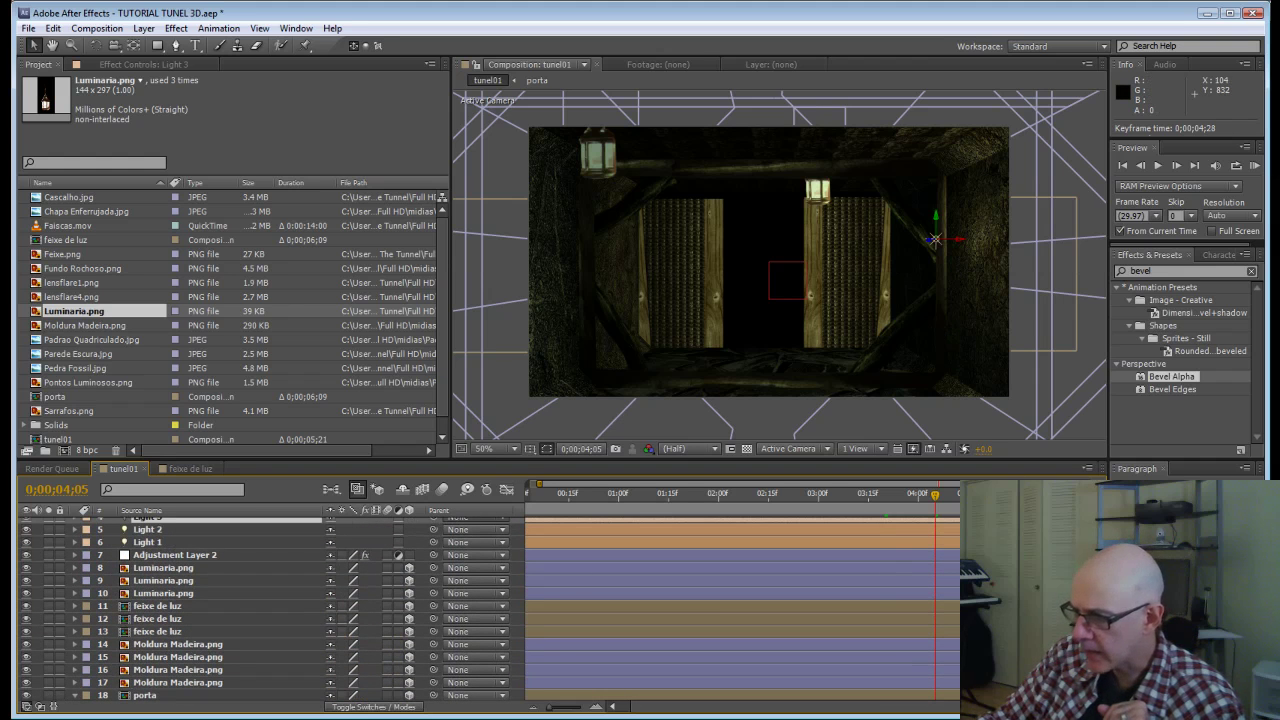
pyautogui.scroll(3, 315, 580)
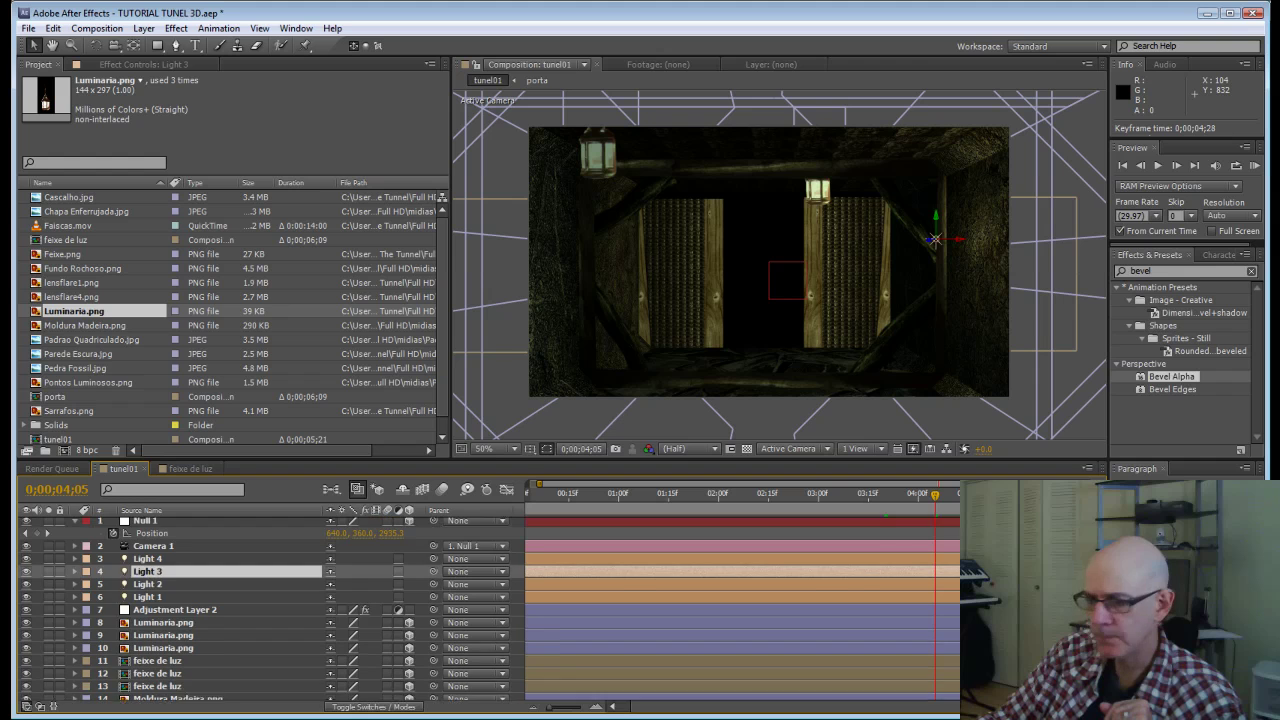
pyautogui.click(74, 573)
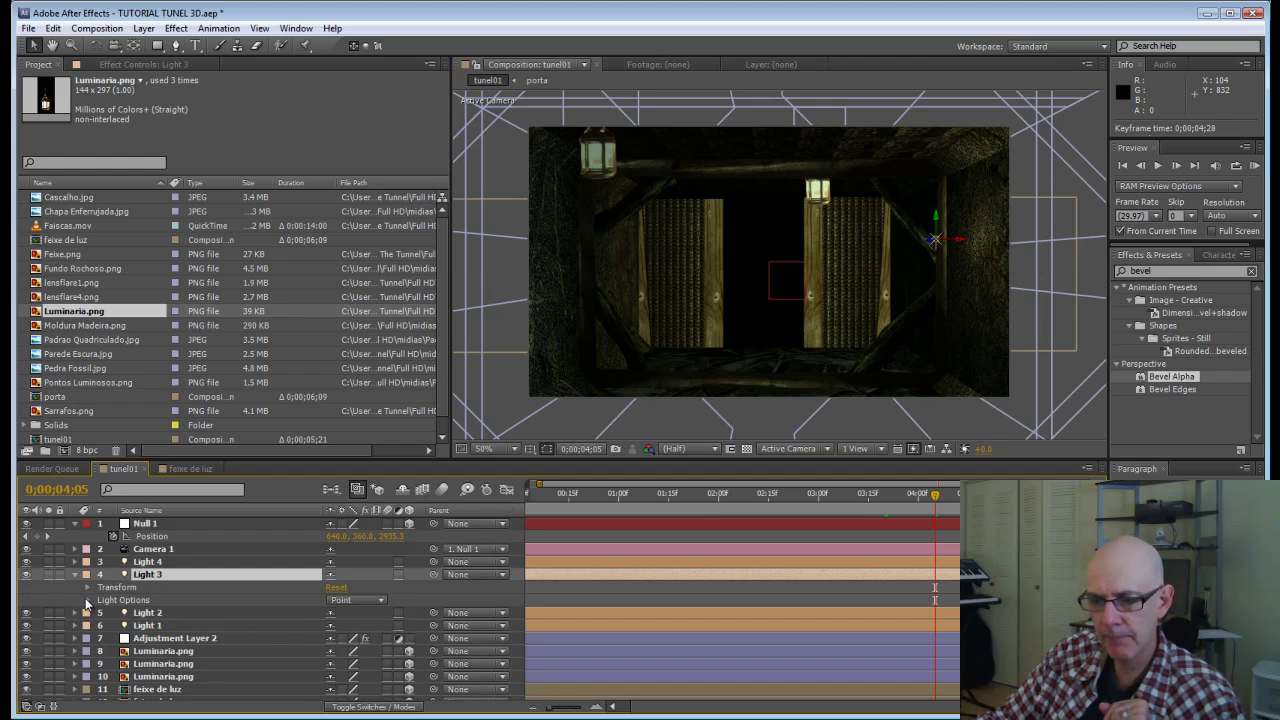
pyautogui.click(86, 599)
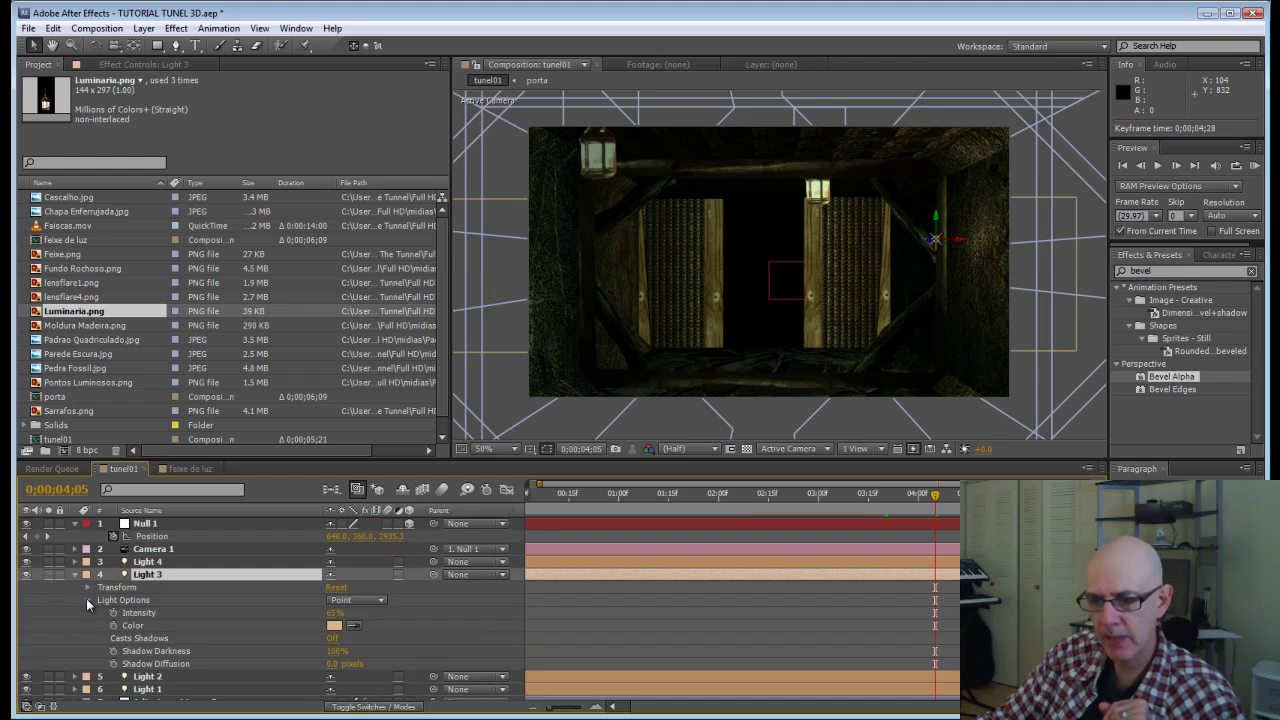
# Step: Change Light 3's color to the yellow-green D0FC71
pyautogui.click(333, 626)
pyautogui.click(563, 610)
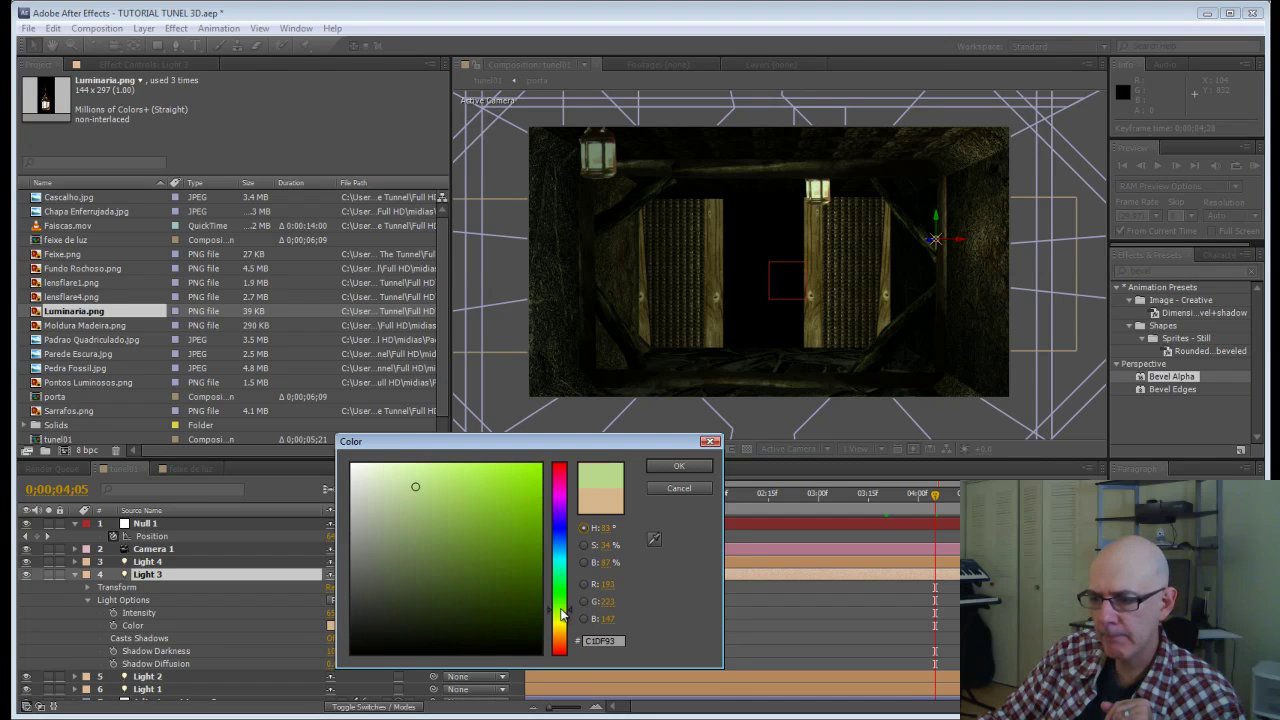
pyautogui.moveTo(450, 471); pyautogui.dragTo(450, 464)
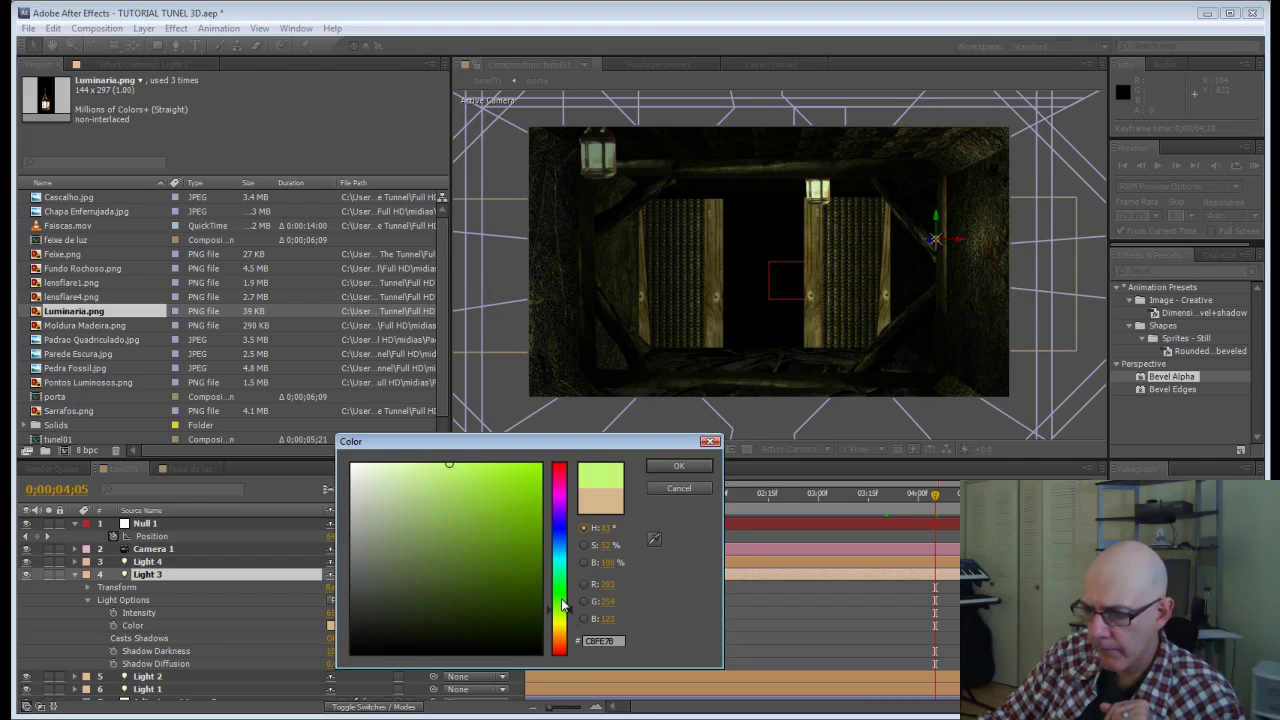
pyautogui.moveTo(572, 611); pyautogui.dragTo(572, 613)
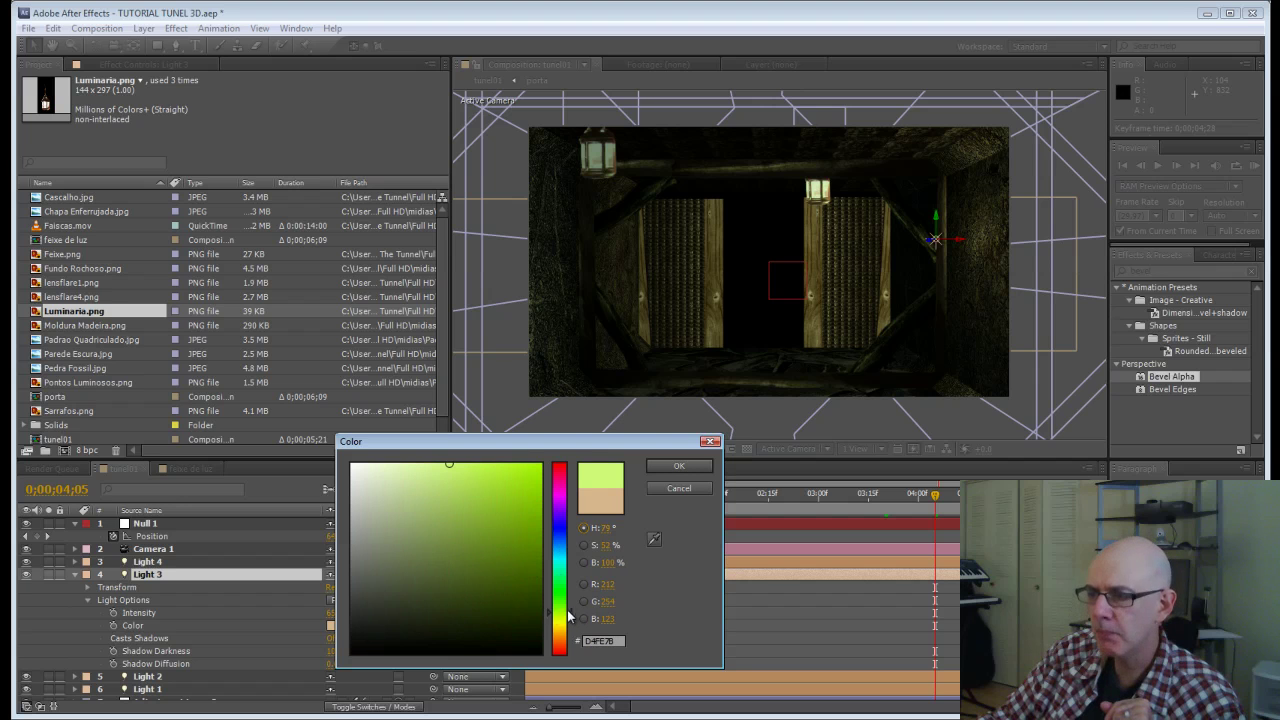
pyautogui.click(456, 466)
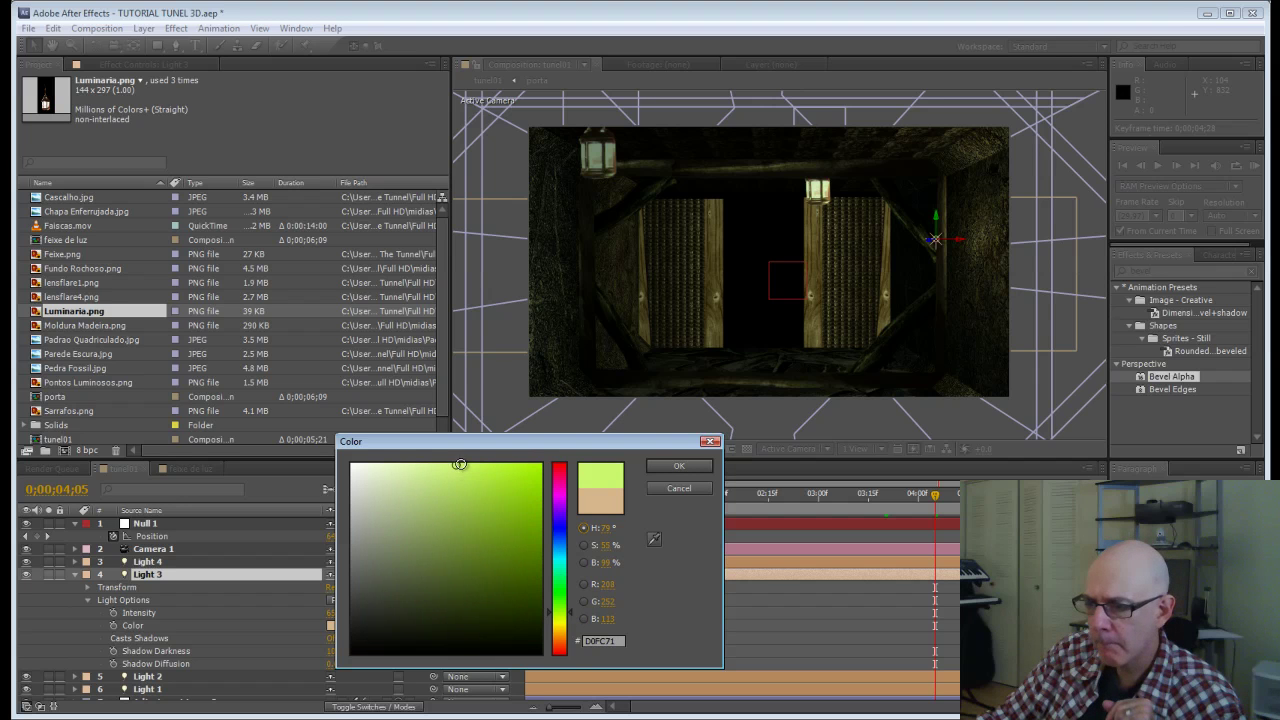
pyautogui.click(650, 468)
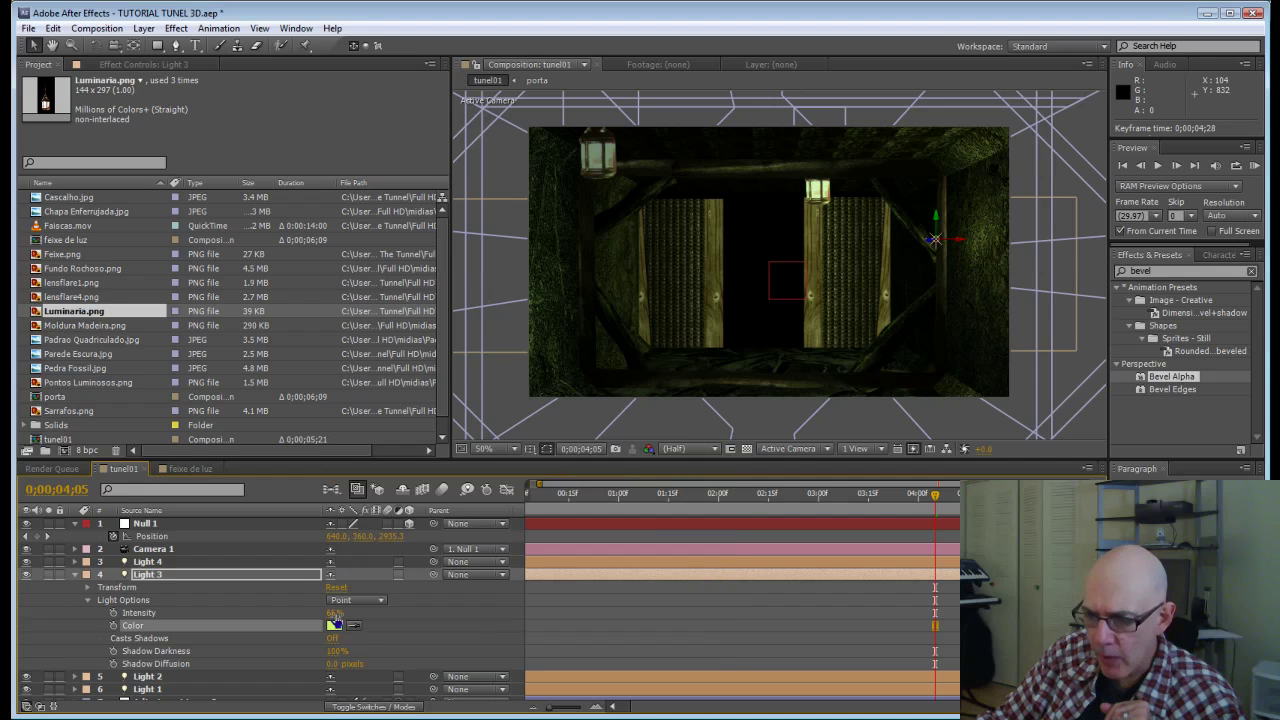
# Step: Set Light 3's intensity to 73% and move the light left along X onto the right door
pyautogui.moveTo(337, 613); pyautogui.dragTo(342, 613)
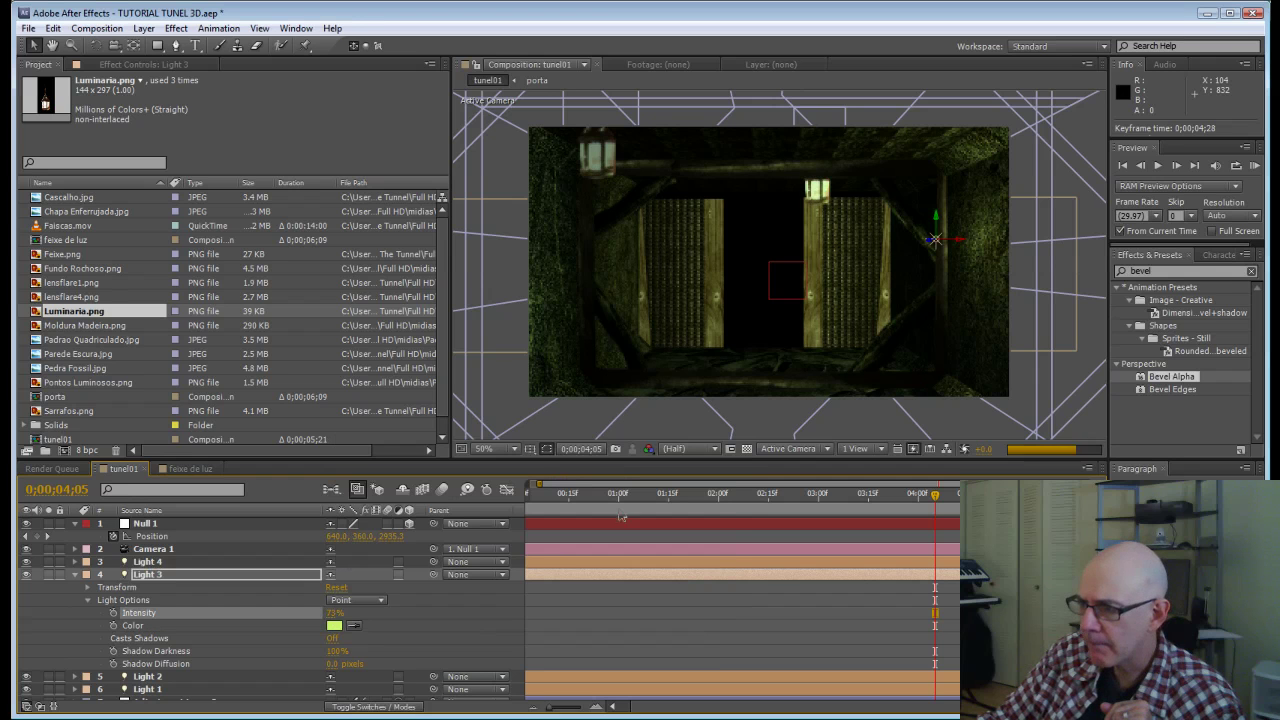
pyautogui.moveTo(958, 245); pyautogui.dragTo(915, 246)
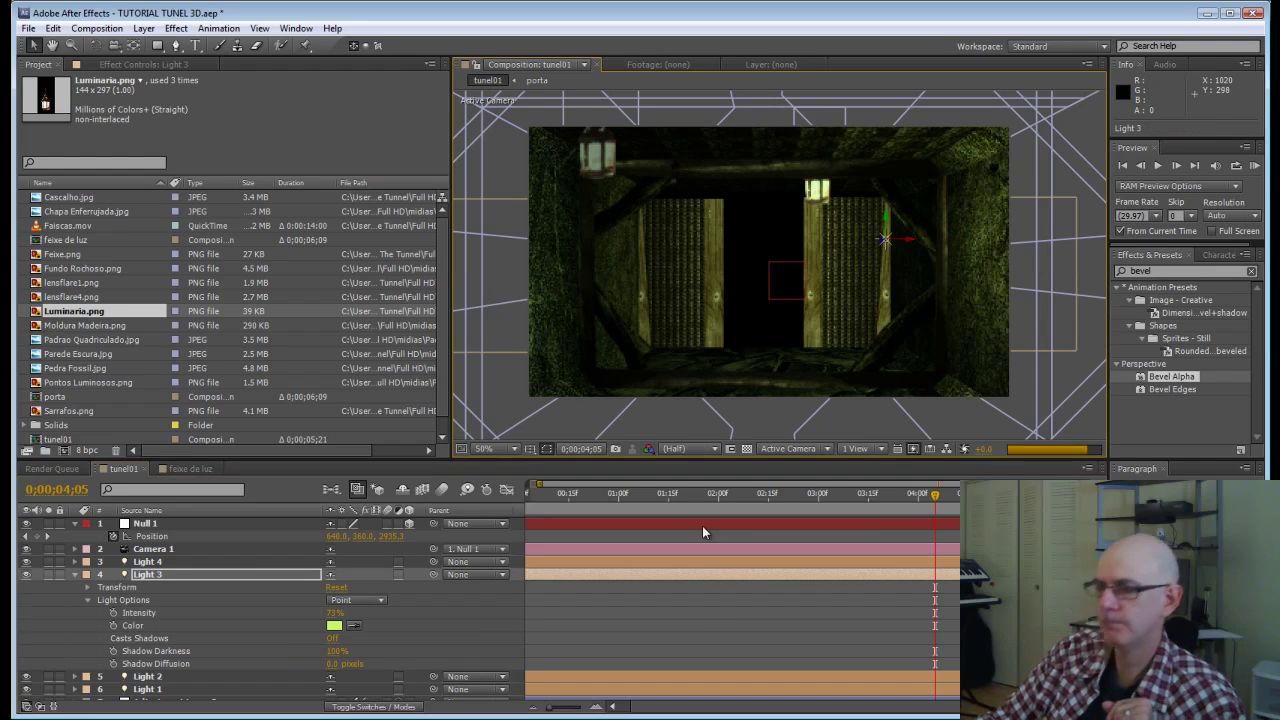
# Step: At 0;00;01;22, keyframe Null 1's position at X 505 and Y 413, leaving its Z alone
pyautogui.click(679, 493)
pyautogui.moveTo(721, 492); pyautogui.dragTo(828, 502)
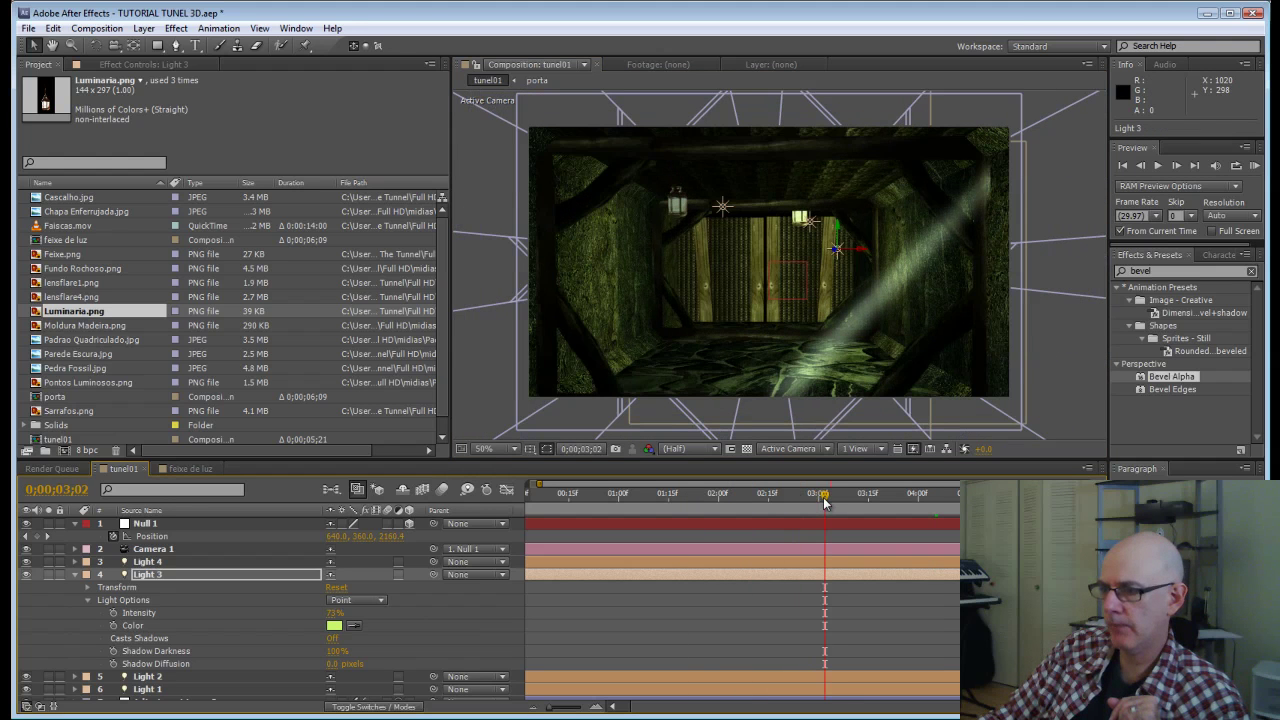
pyautogui.moveTo(878, 503); pyautogui.dragTo(692, 506)
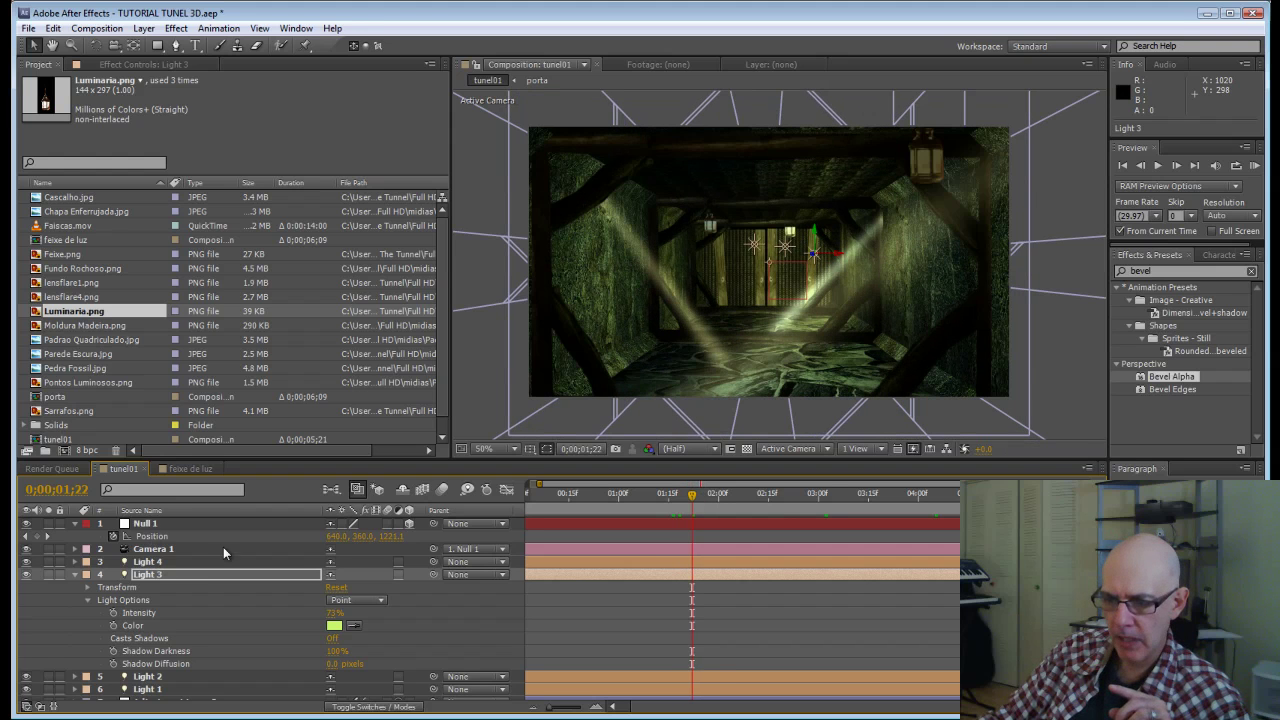
pyautogui.moveTo(334, 536); pyautogui.dragTo(222, 522)
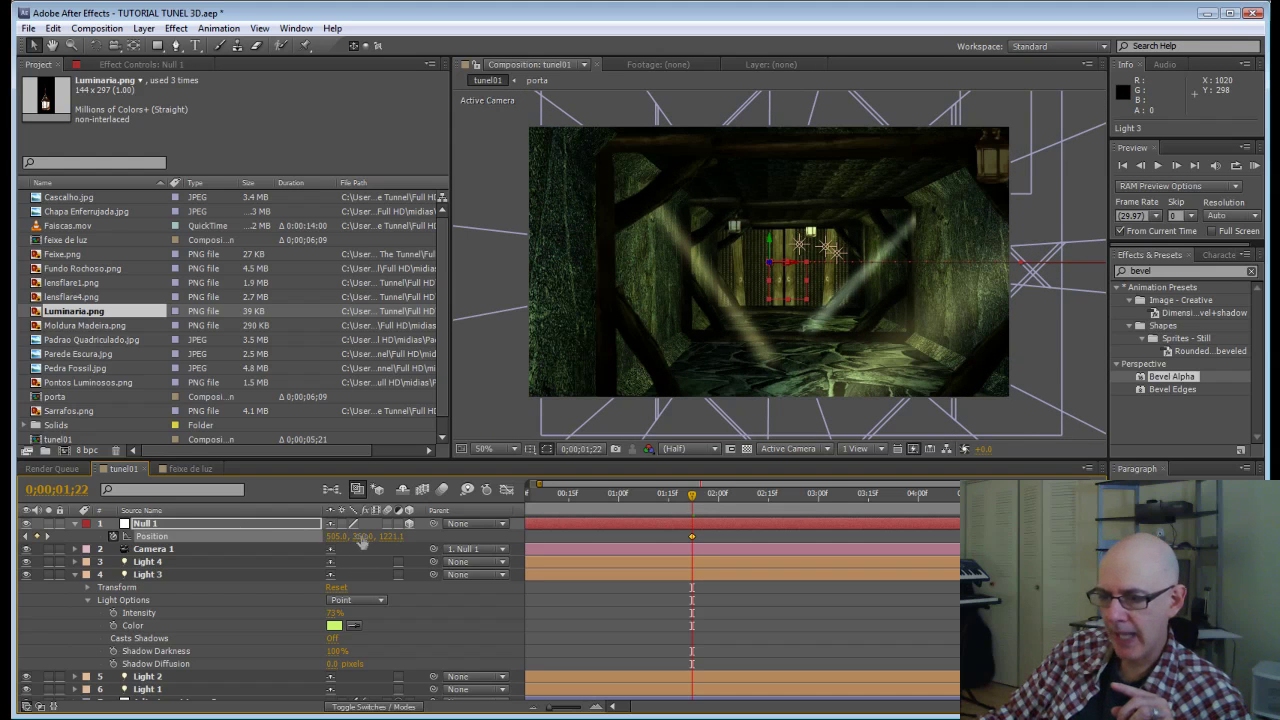
pyautogui.moveTo(362, 537); pyautogui.dragTo(393, 541)
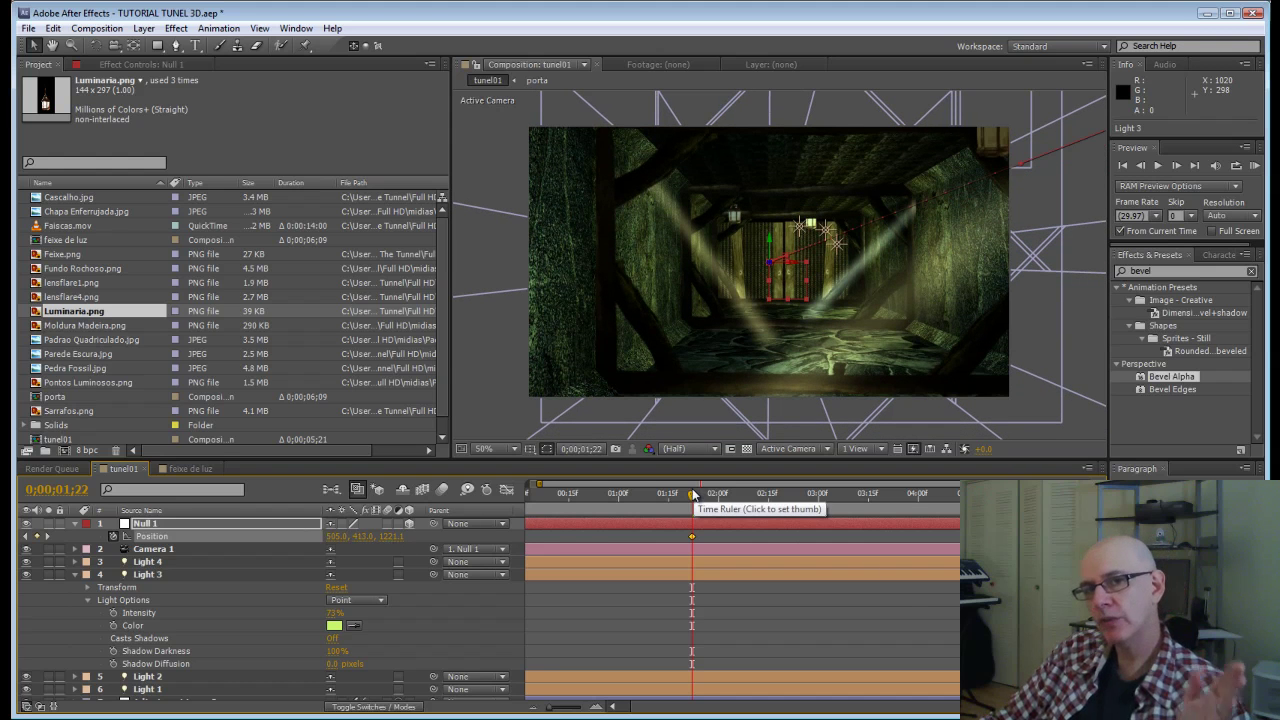
# Step: At 0;00;04;01, keyframe Null 1's position at X 753.4 and Y 320.1, and review the camera motion from the start
pyautogui.moveTo(692, 494); pyautogui.dragTo(921, 500)
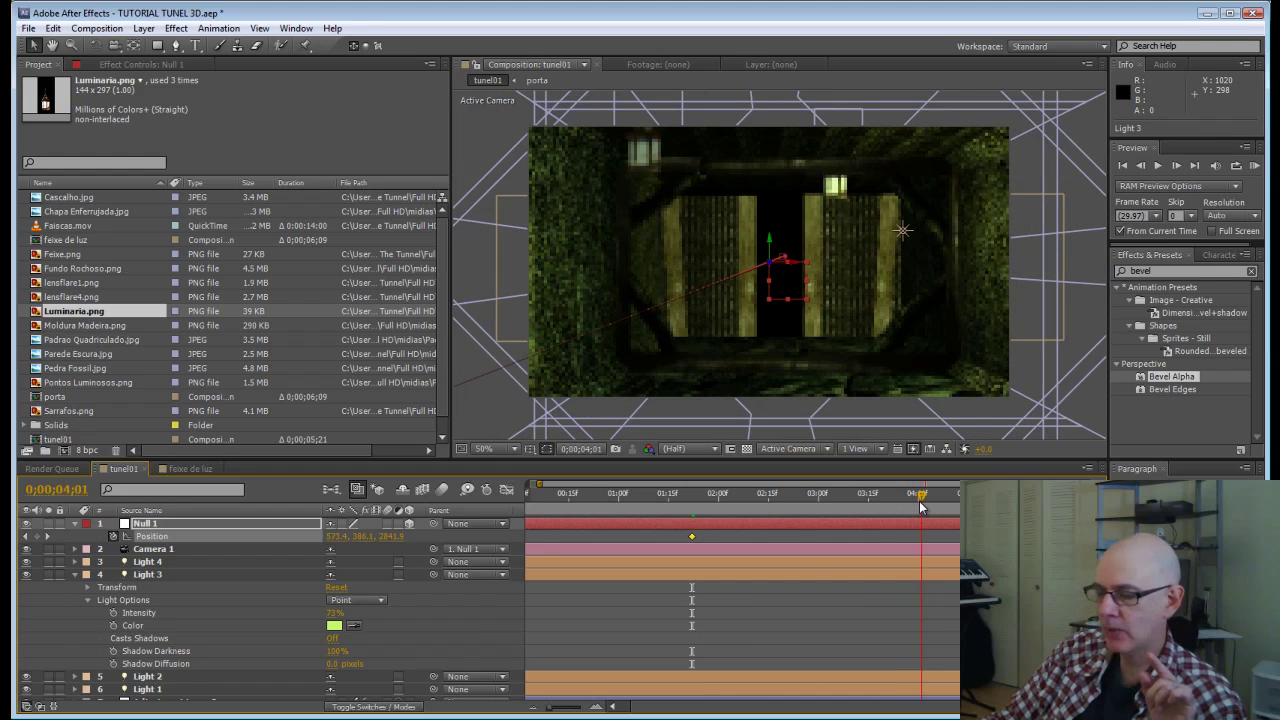
pyautogui.moveTo(336, 536); pyautogui.dragTo(492, 553)
pyautogui.moveTo(364, 537); pyautogui.dragTo(303, 551)
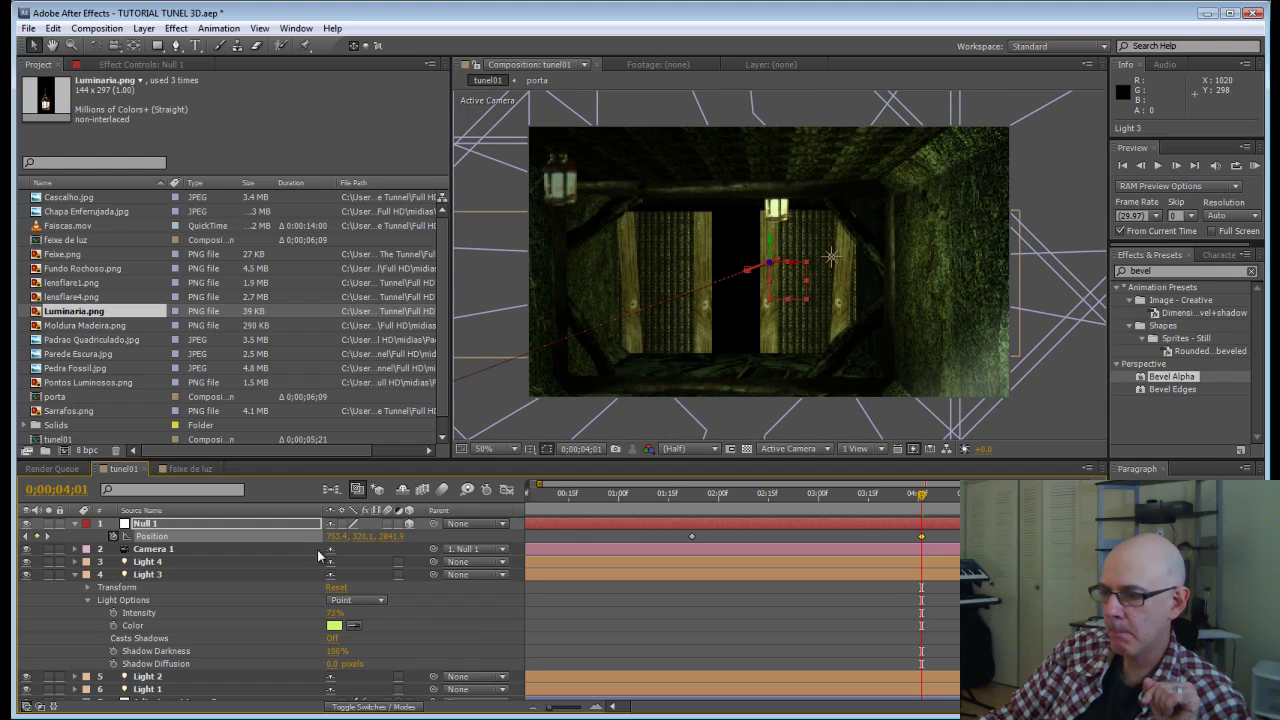
pyautogui.click(612, 706)
pyautogui.click(530, 505)
pyautogui.moveTo(530, 505); pyautogui.dragTo(801, 525)
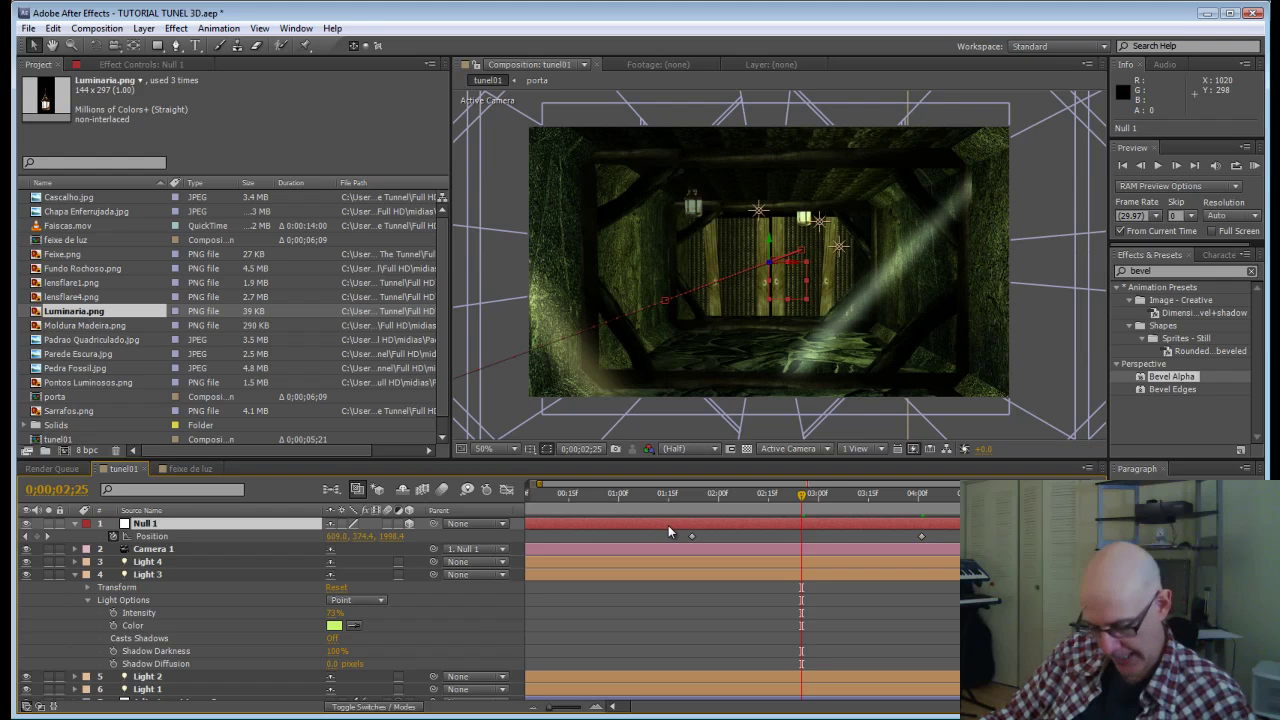
# Step: Keyframe Null 1's Z Rotation at 0° at both 0;00;05;20 and 0;00;00;00
pyautogui.press('r')
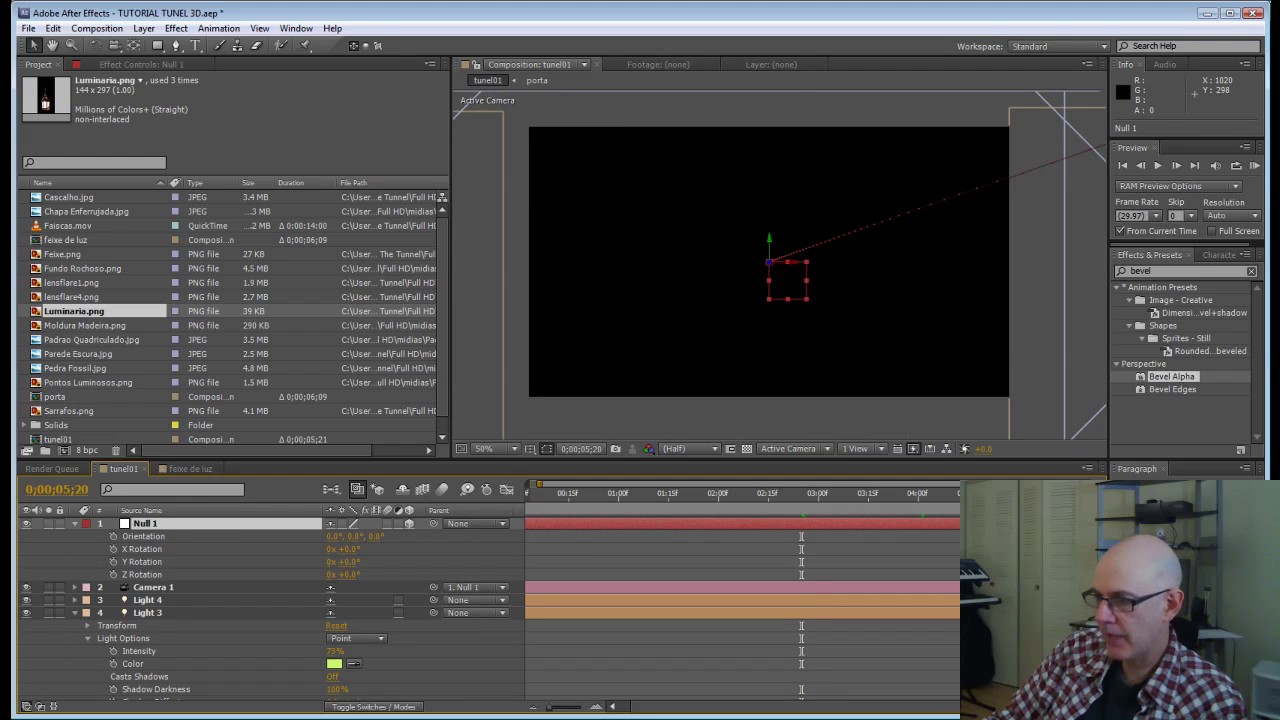
pyautogui.click(113, 575)
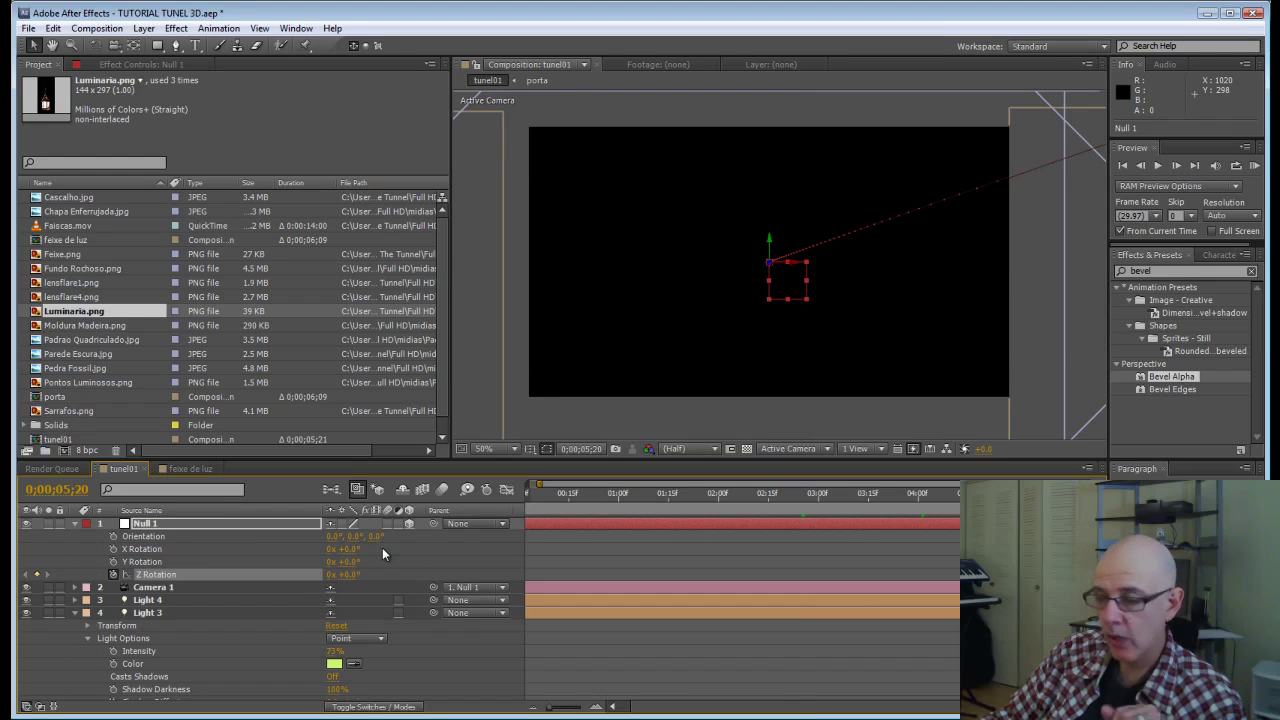
pyautogui.click(535, 493)
pyautogui.click(524, 494)
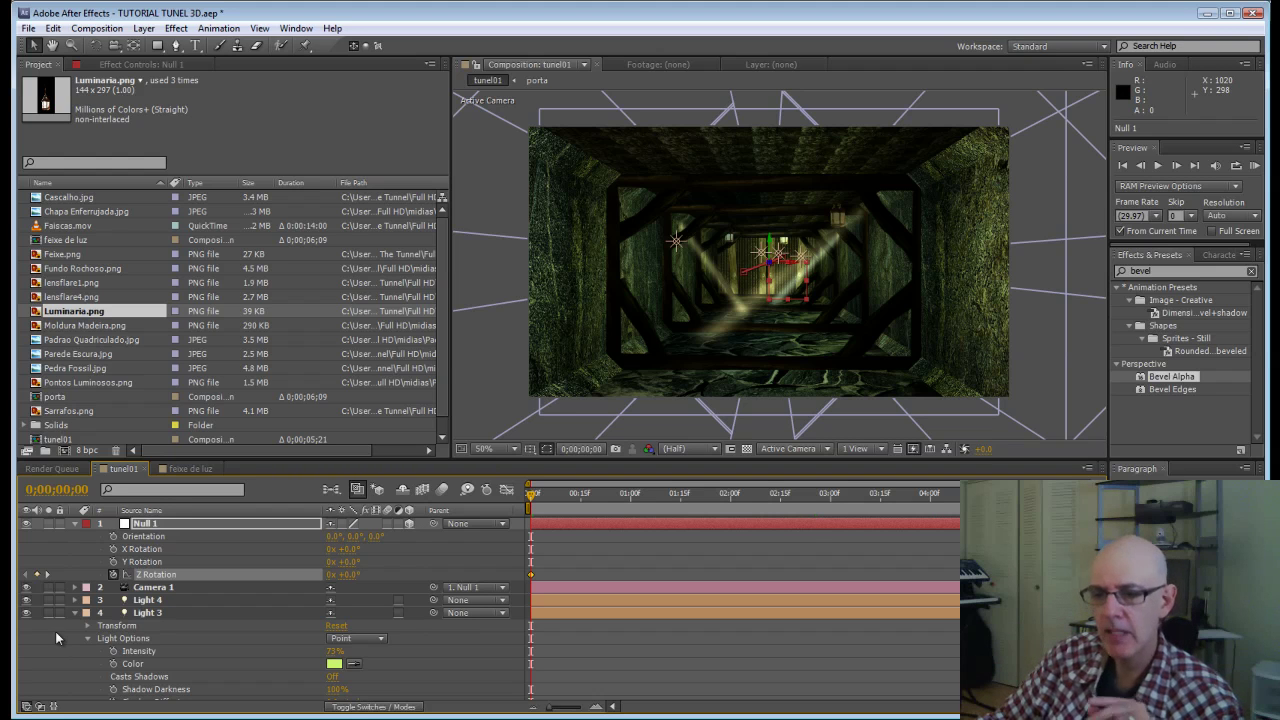
# Step: At 0;00;01;18, set Null 1's Z Rotation to 2°
pyautogui.moveTo(550, 708); pyautogui.dragTo(546, 709)
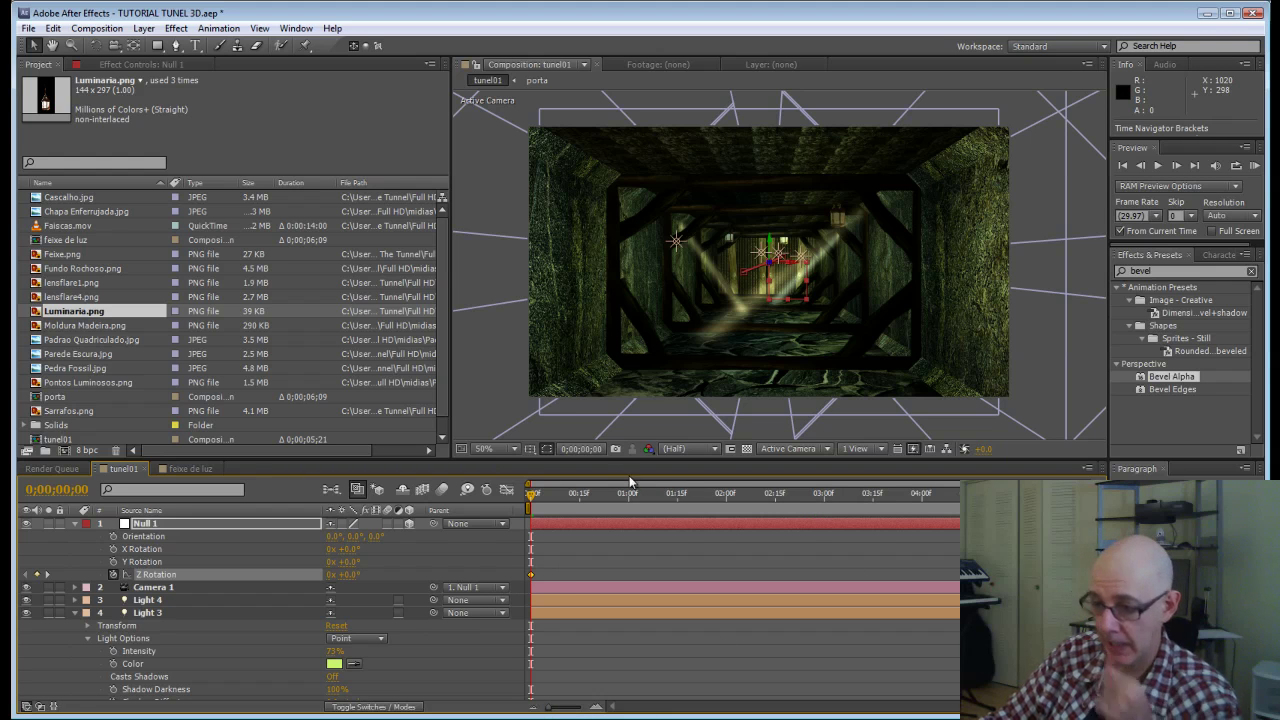
pyautogui.moveTo(533, 499); pyautogui.dragTo(688, 502)
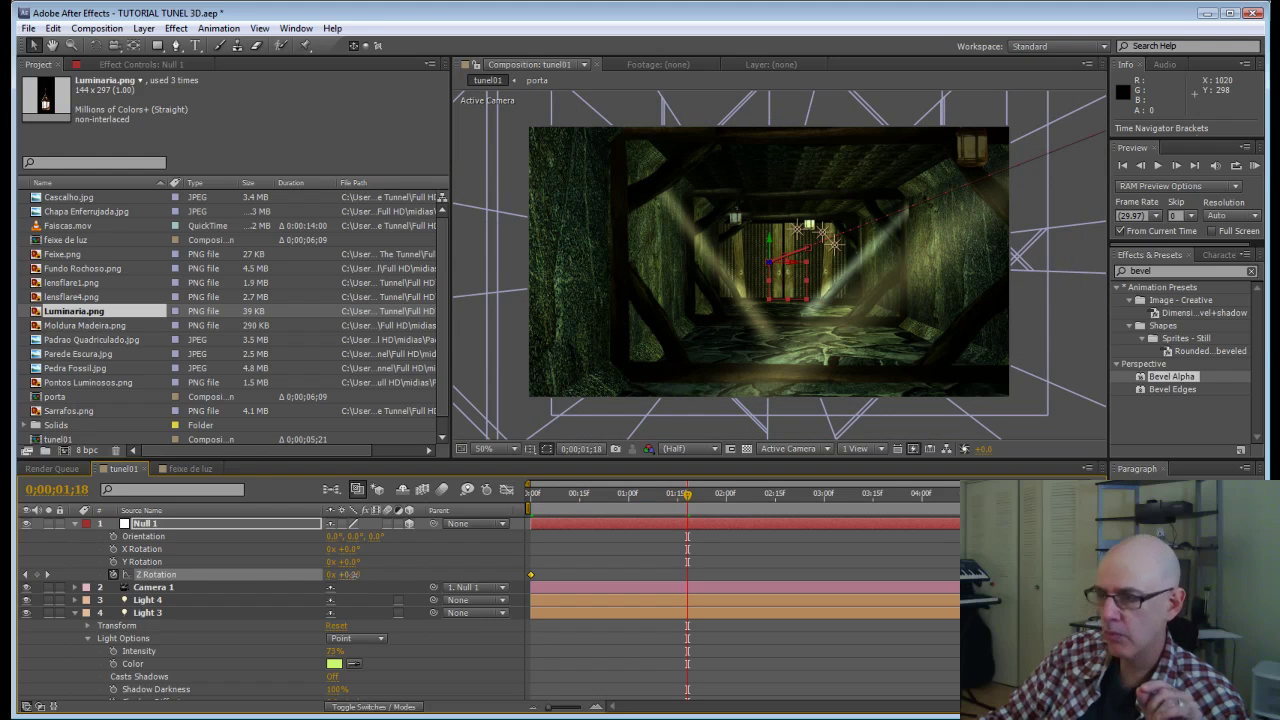
pyautogui.moveTo(357, 575); pyautogui.dragTo(358, 575)
pyautogui.click(348, 576)
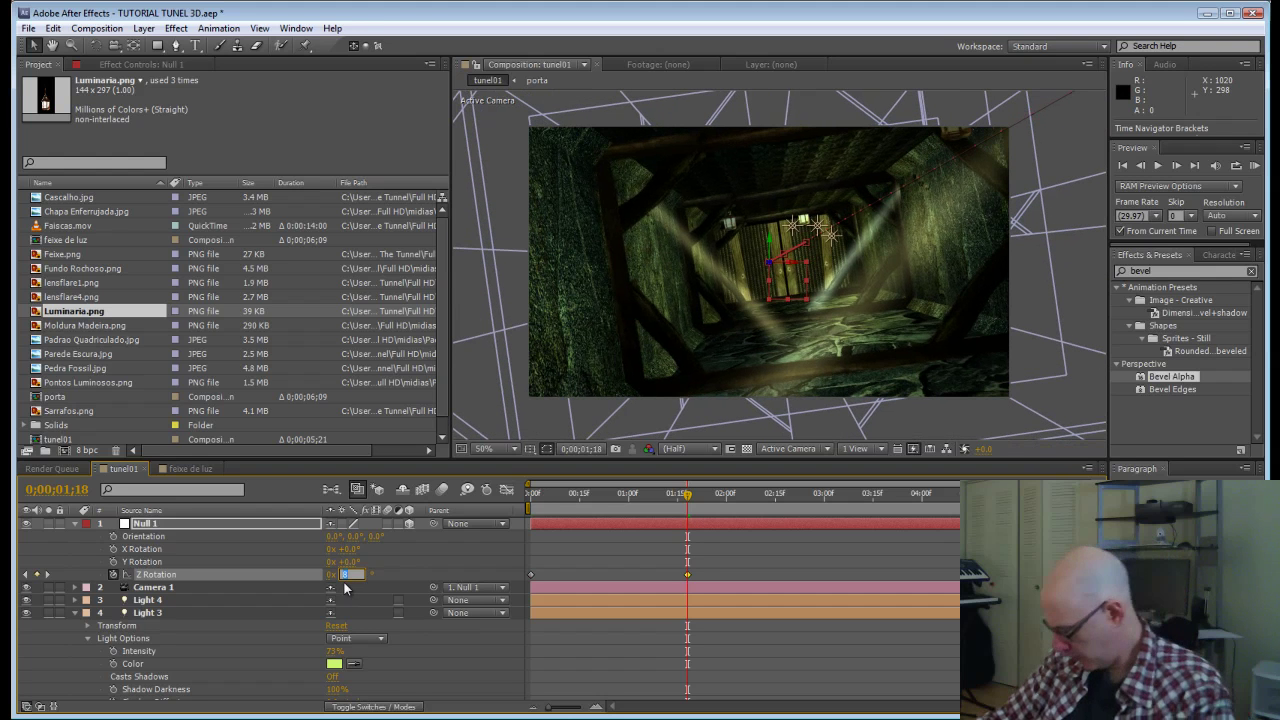
pyautogui.write('2')
pyautogui.press('Return')
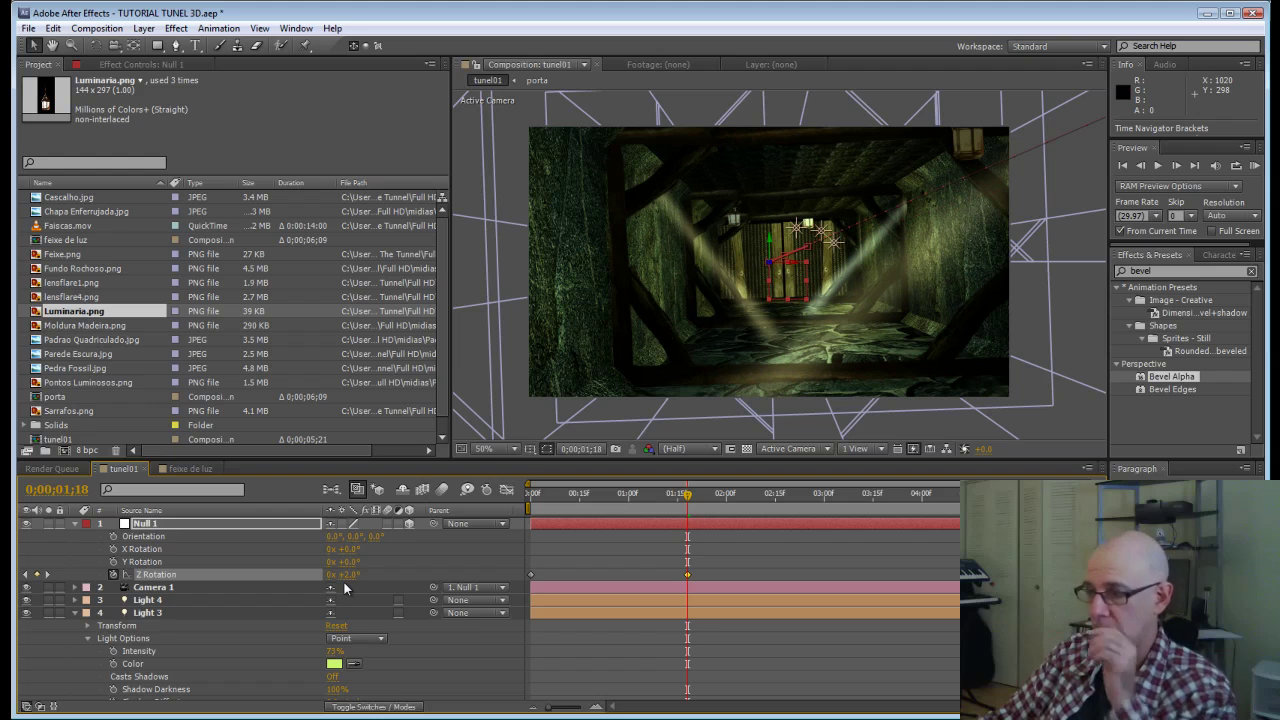
# Step: At 0;00;03;23, set Null 1's Z Rotation to -2° and RAM-preview the camera animation from the start
pyautogui.click(929, 494)
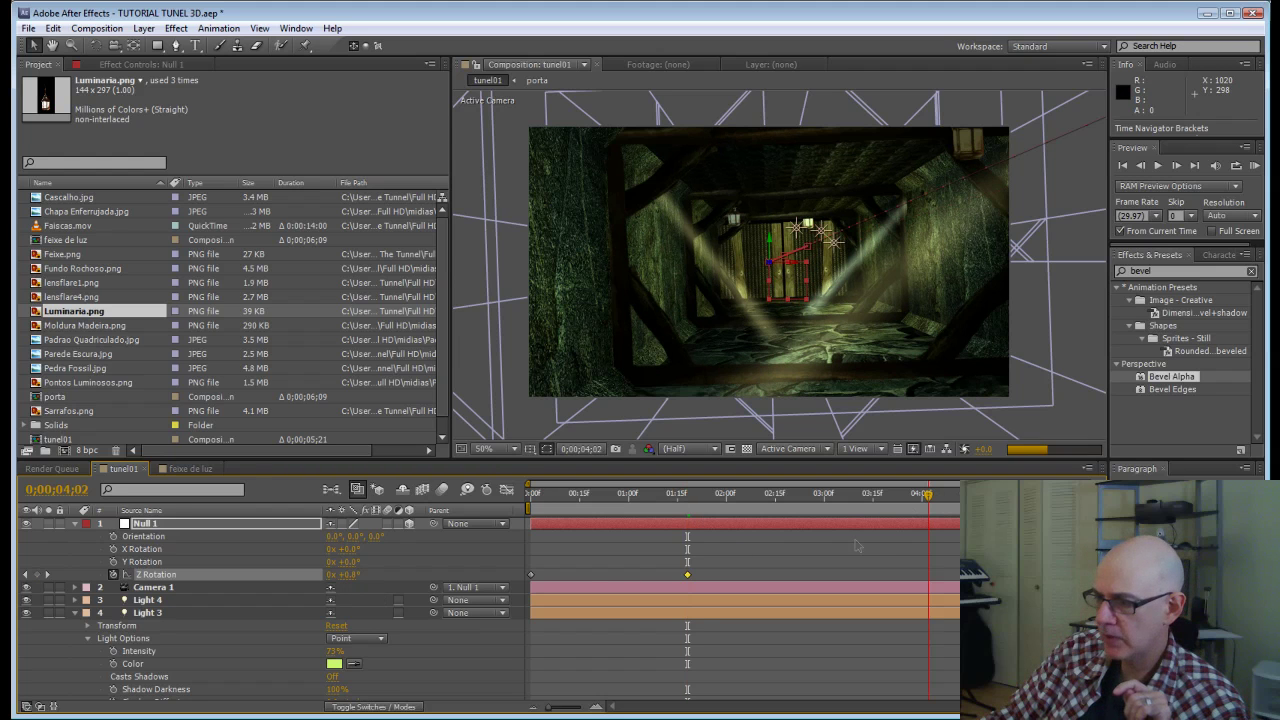
pyautogui.click(899, 495)
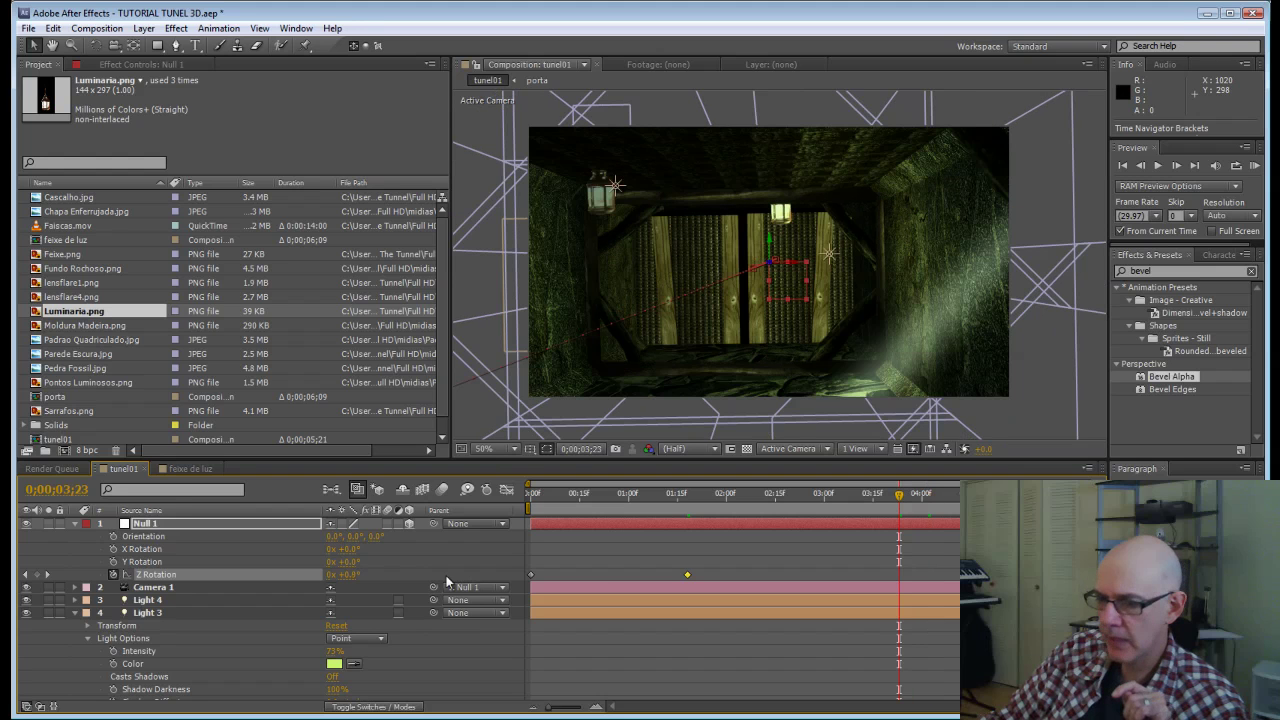
pyautogui.click(350, 576)
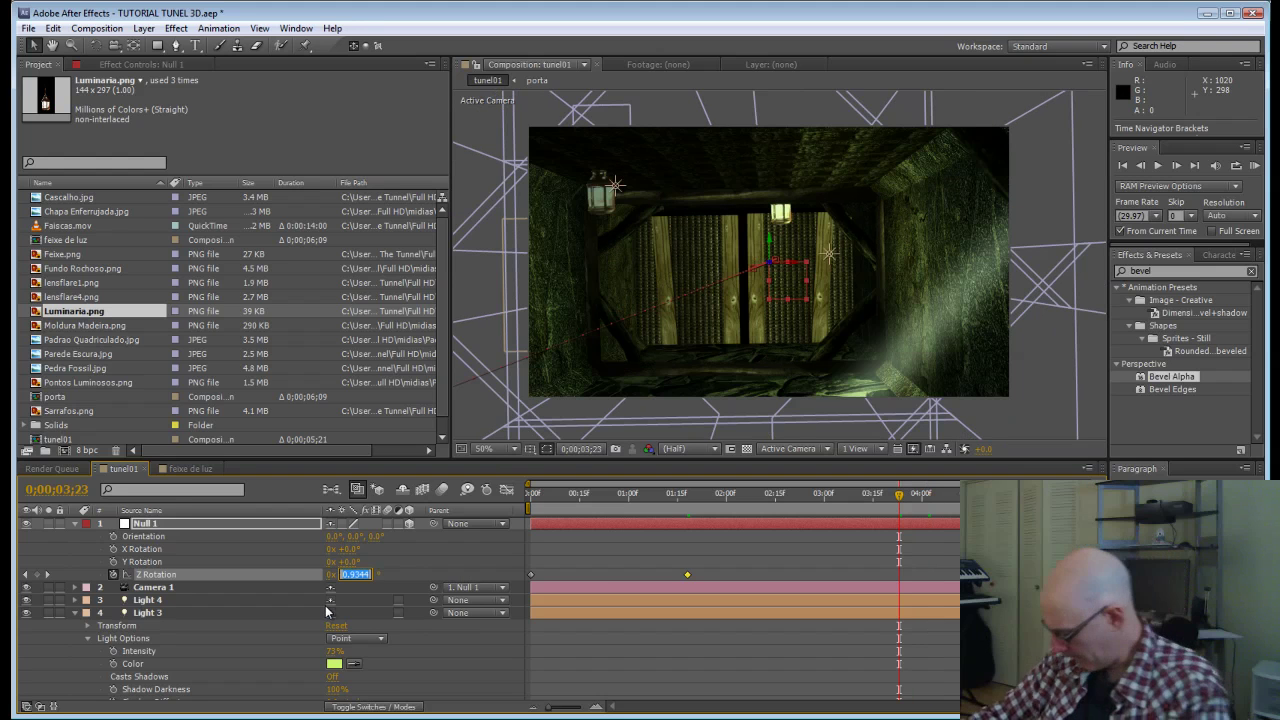
pyautogui.write('-')
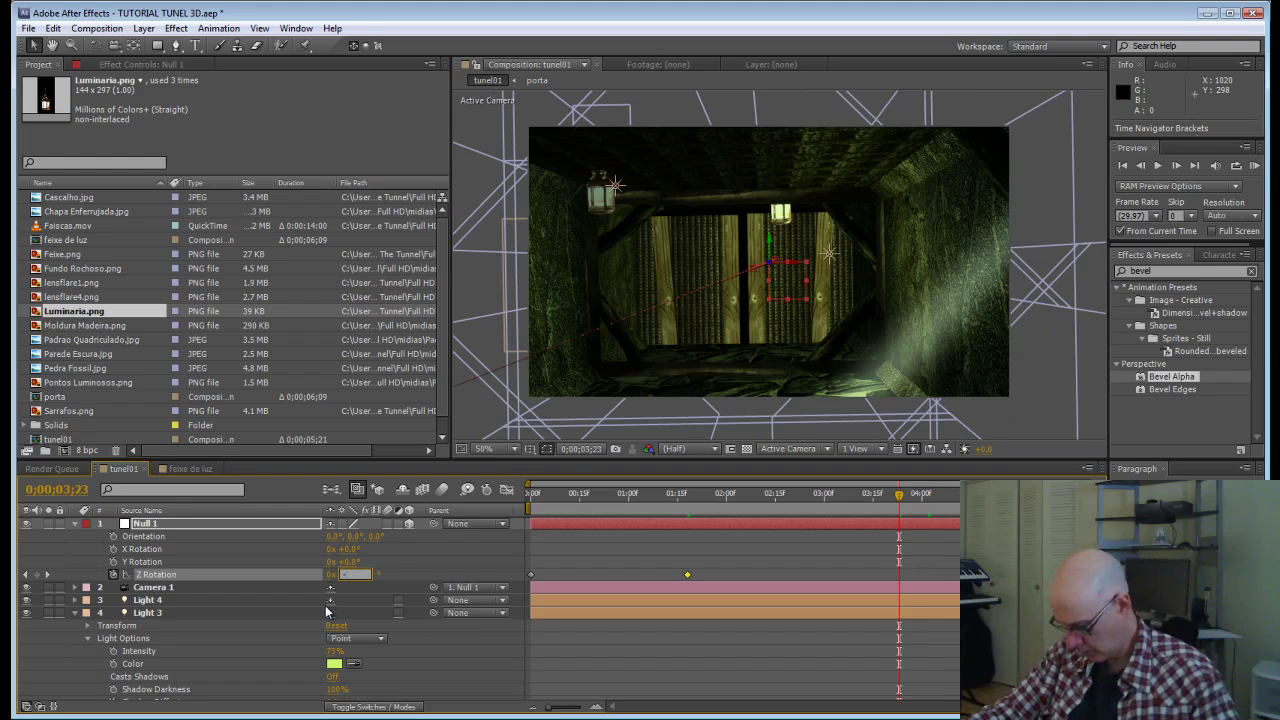
pyautogui.write('2')
pyautogui.press('Return')
pyautogui.moveTo(552, 496); pyautogui.dragTo(530, 498)
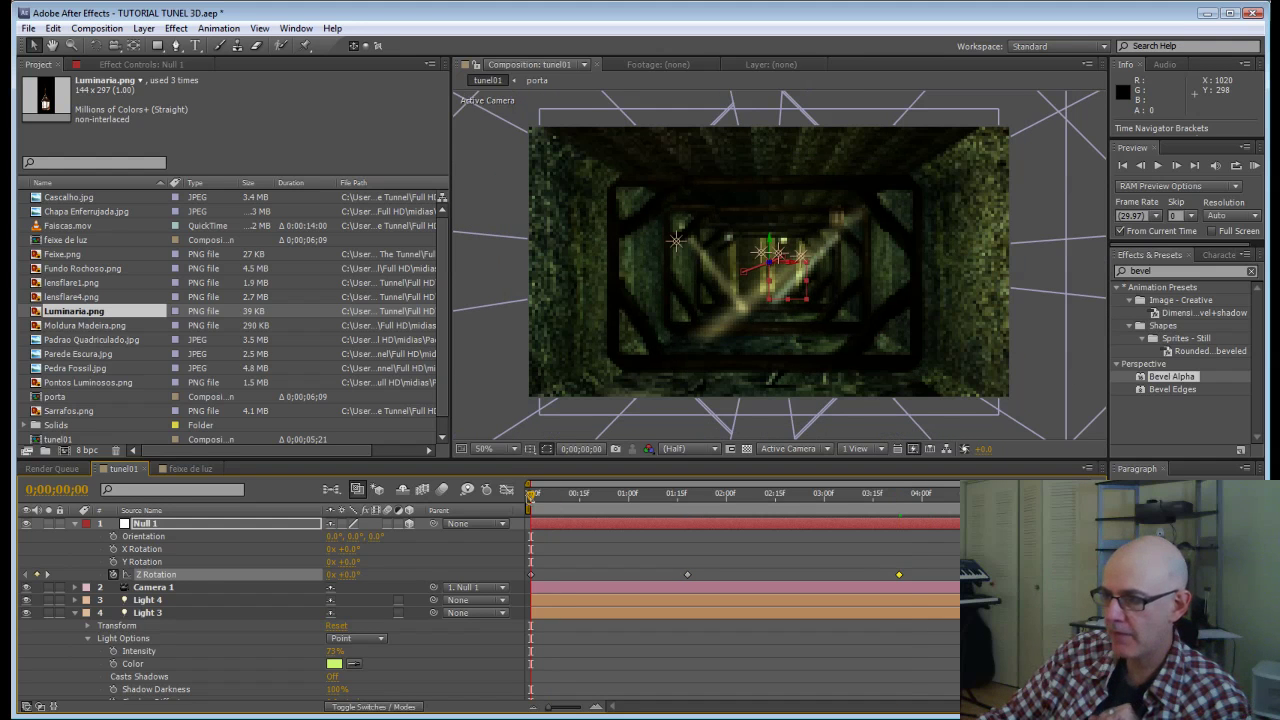
pyautogui.press('KP_0')
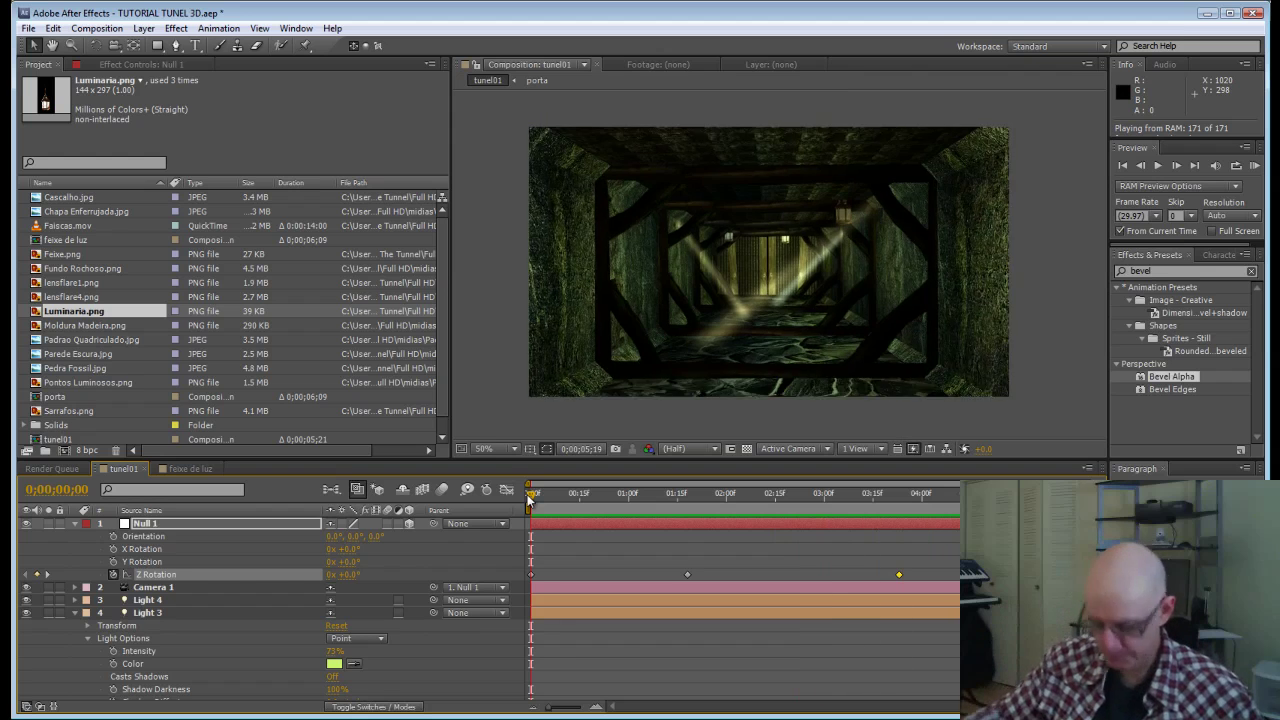
pyautogui.press('space')
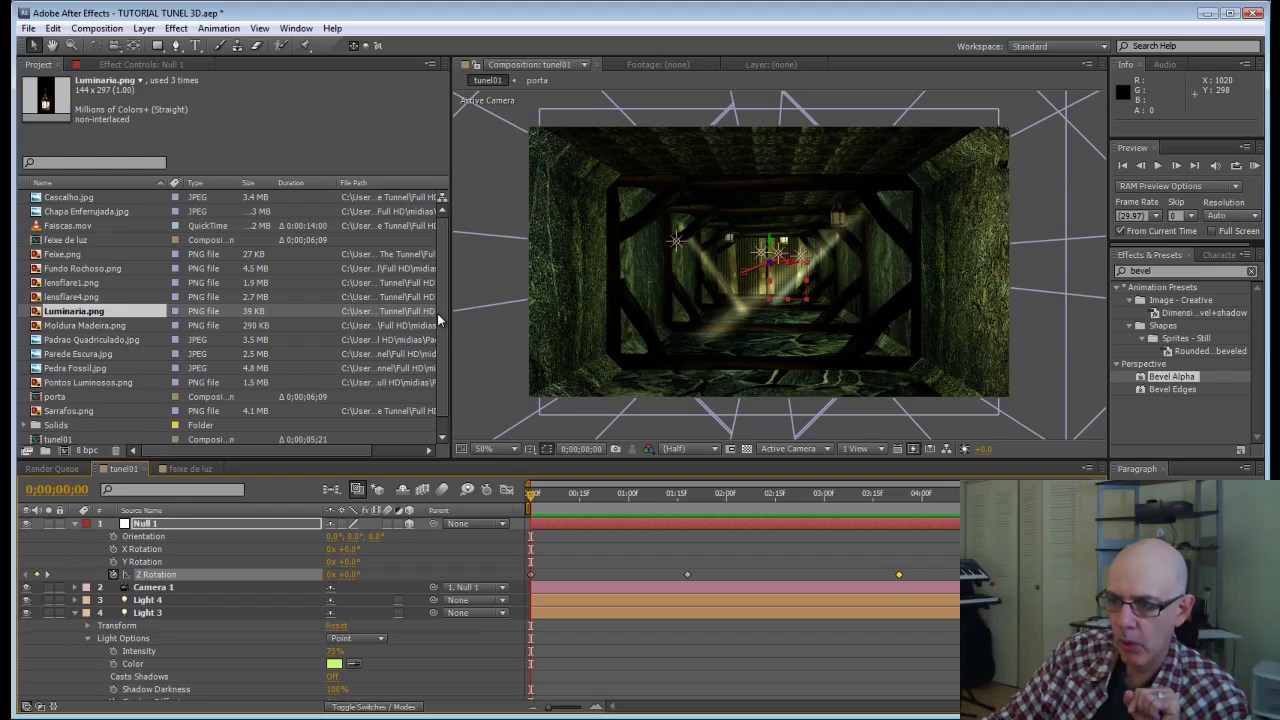
# Step: Duplicate the tunel01 composition in the project and open the copy
pyautogui.scroll(-1, 443, 324)
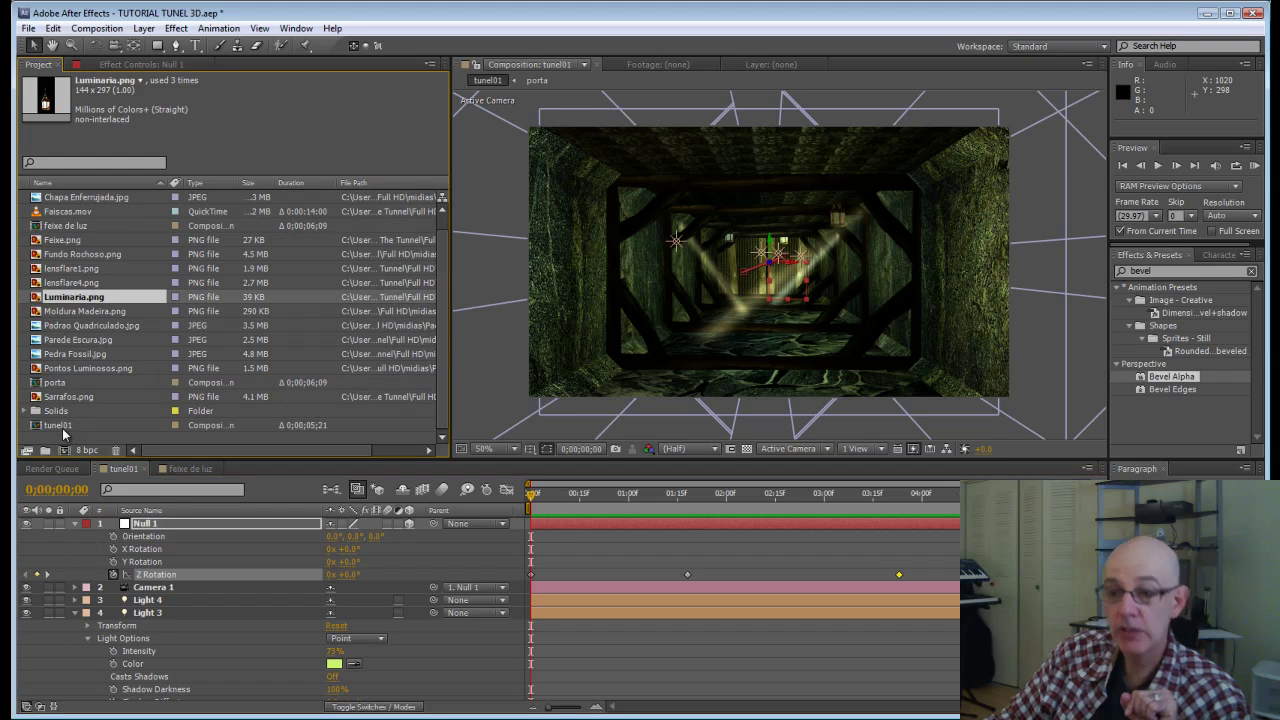
pyautogui.click(63, 426)
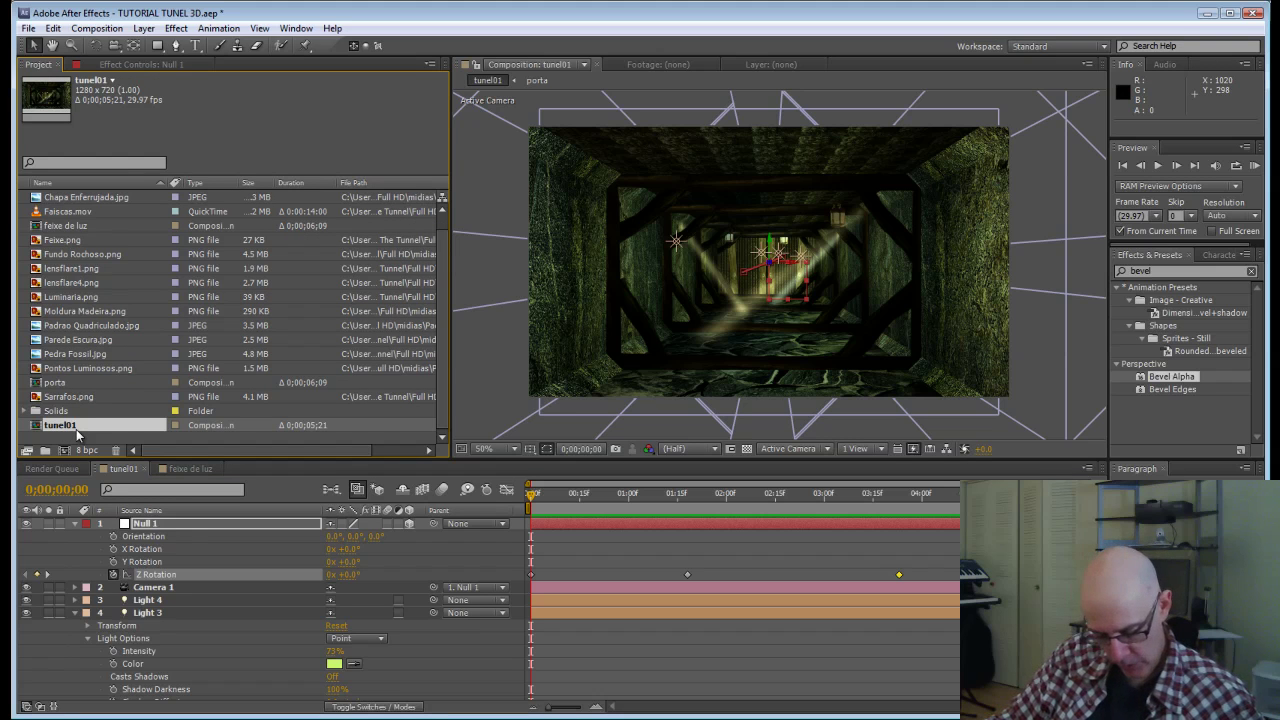
pyautogui.hotkey('ctrl', 'd')
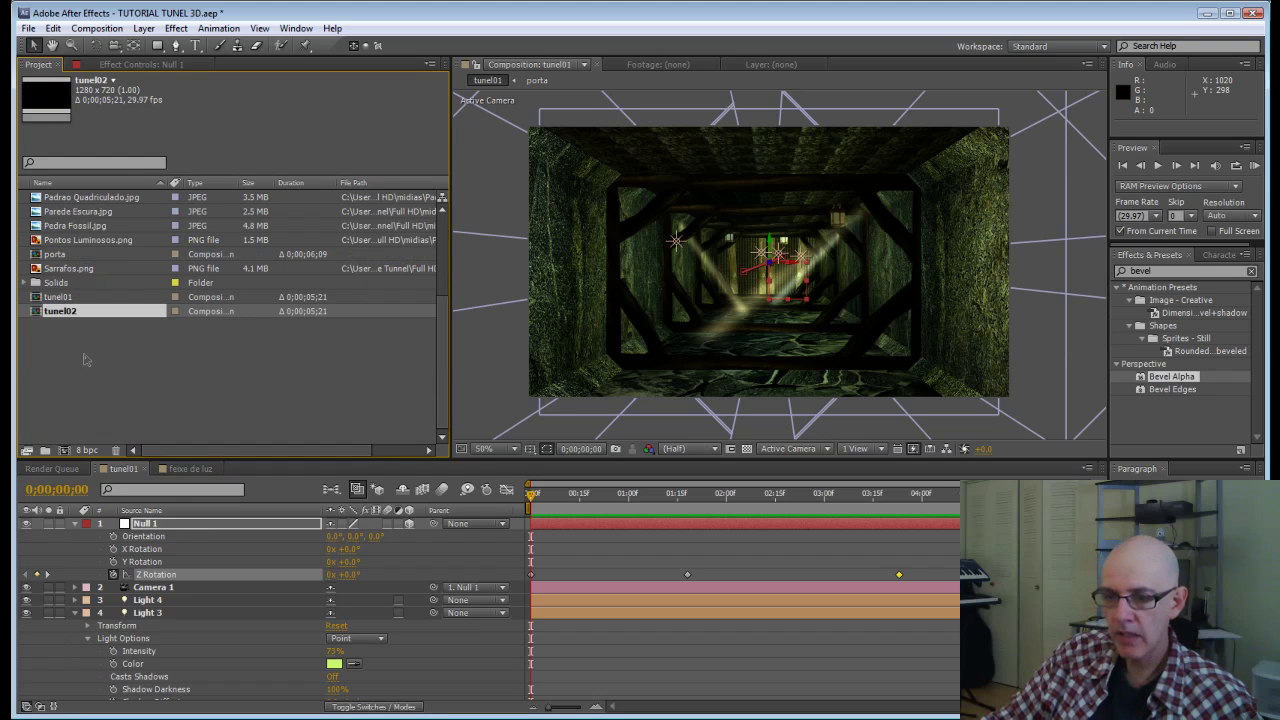
pyautogui.doubleClick(38, 315)
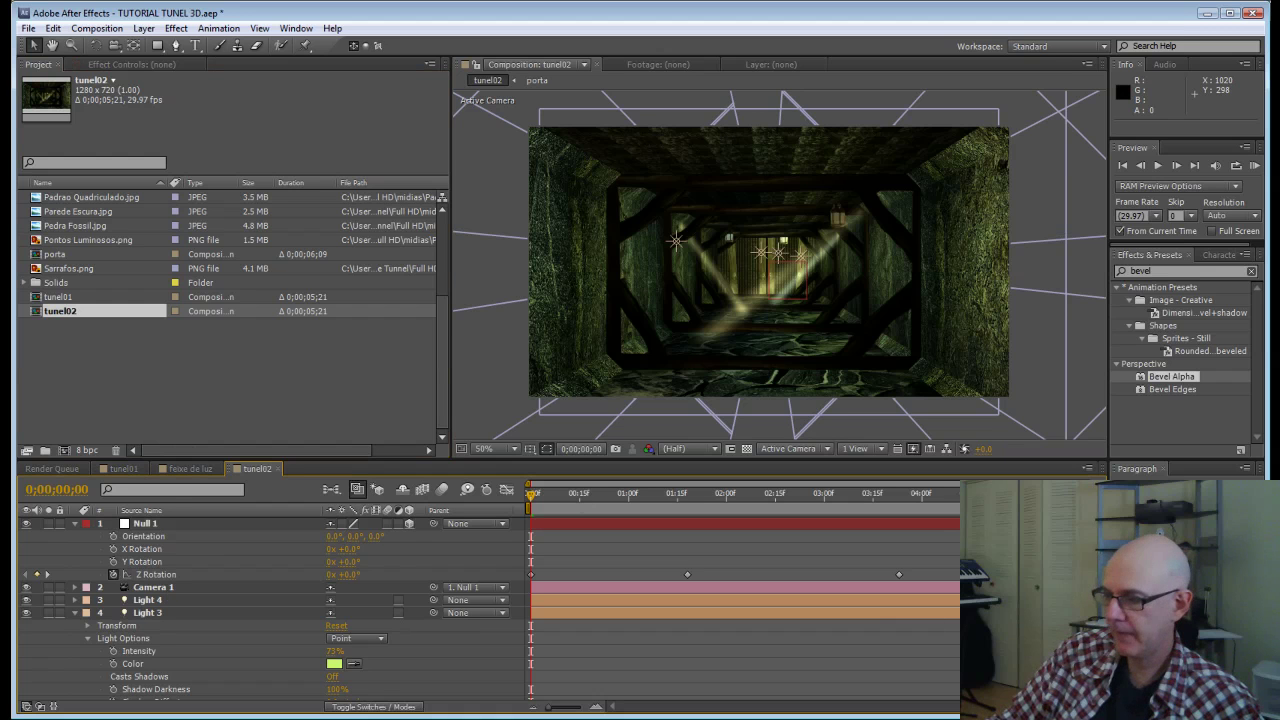
# Step: Delete both porta layers from the tunel02 composition
pyautogui.scroll(-8, 490, 610)
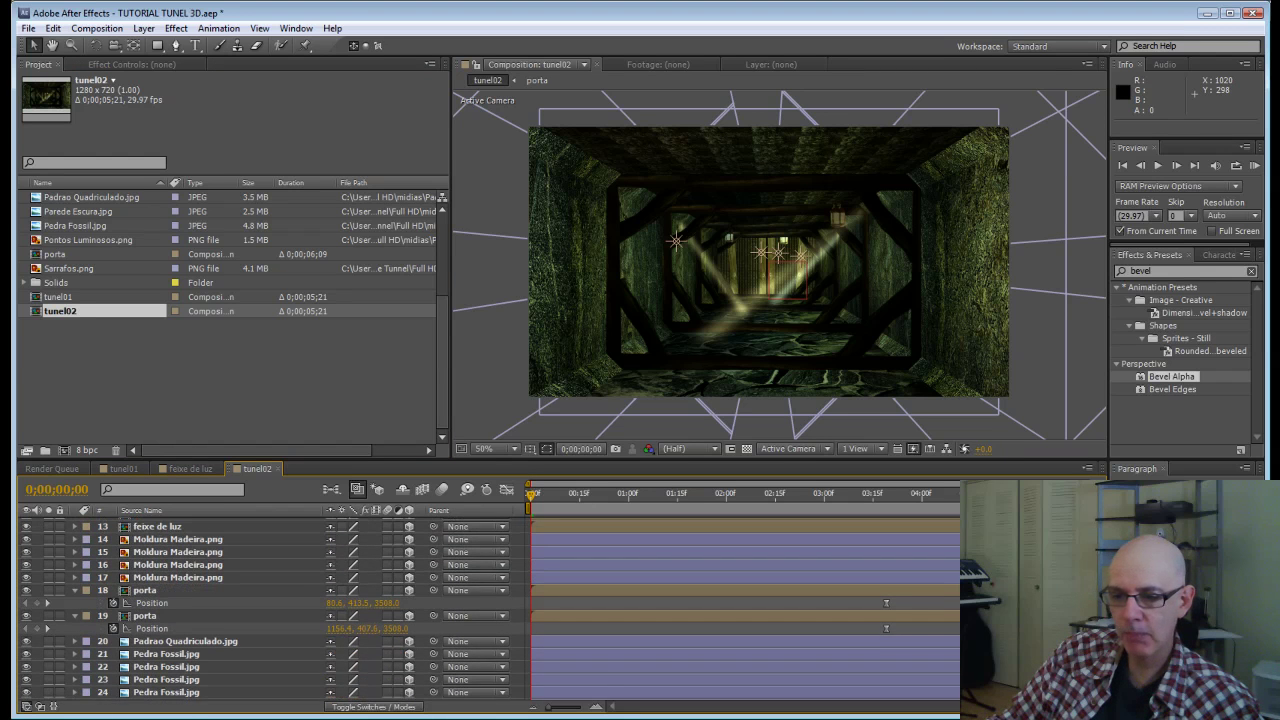
pyautogui.scroll(1, 490, 610)
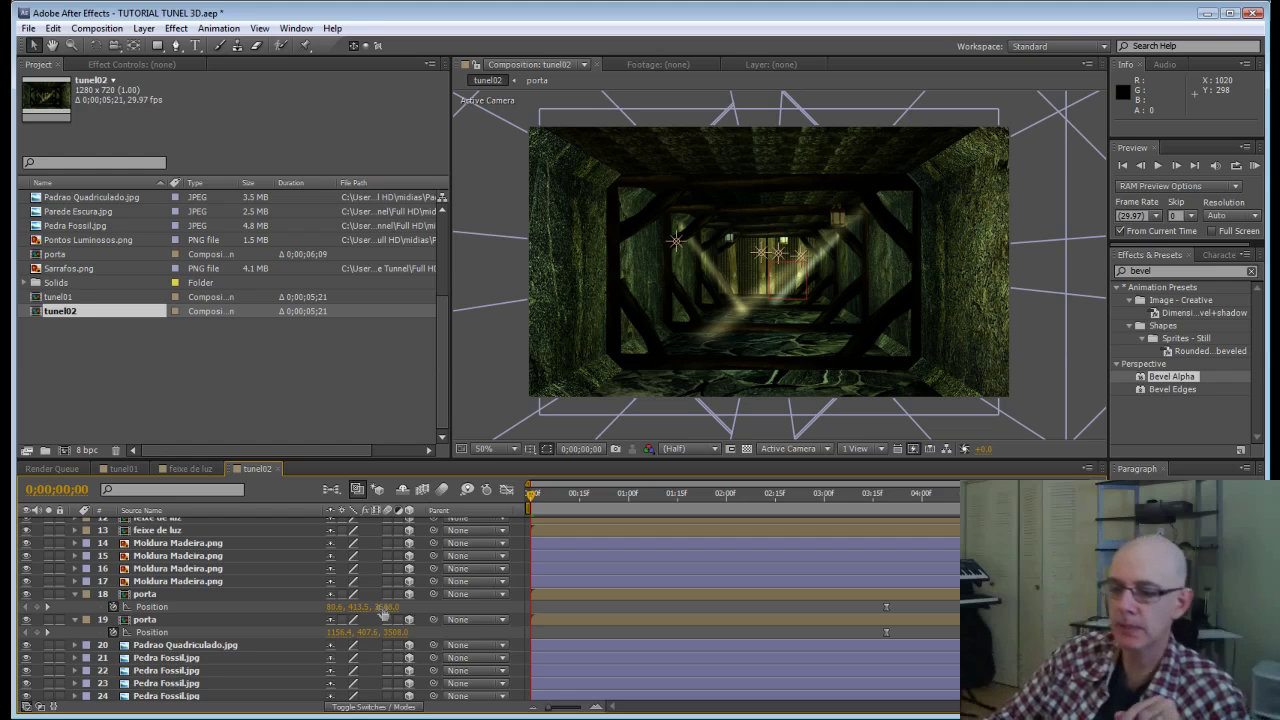
pyautogui.click(604, 598)
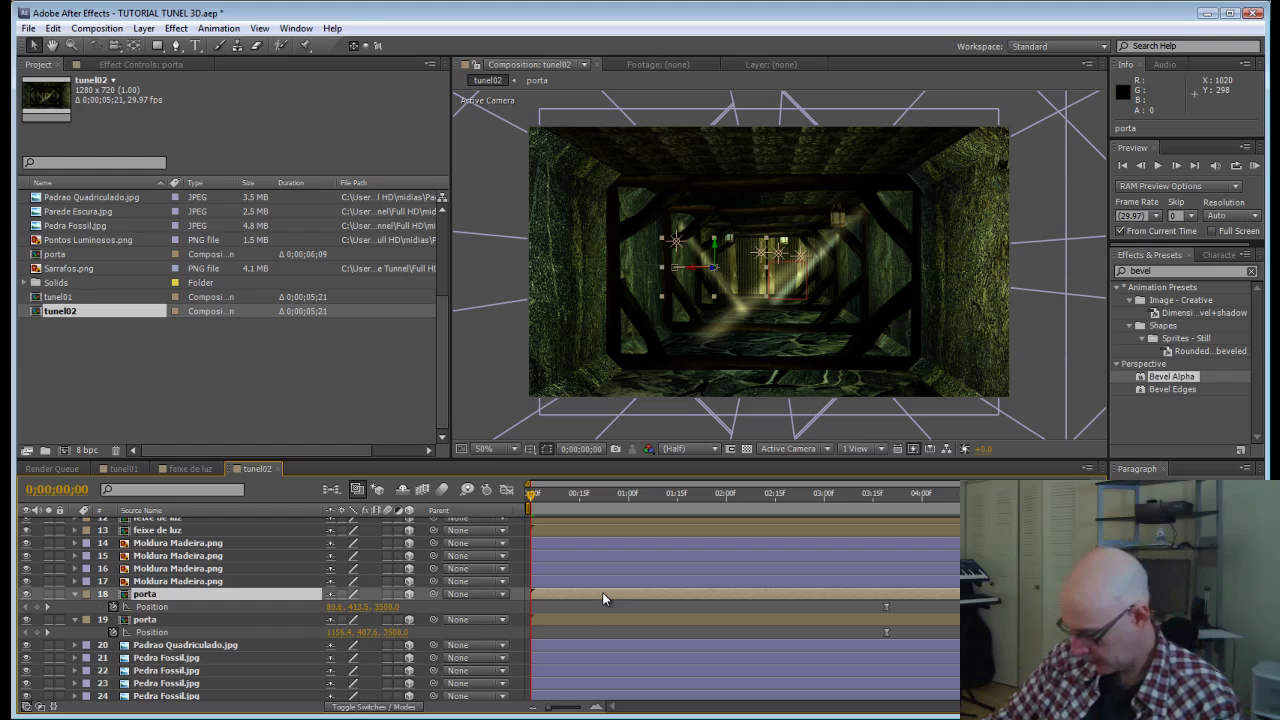
pyautogui.press('Delete')
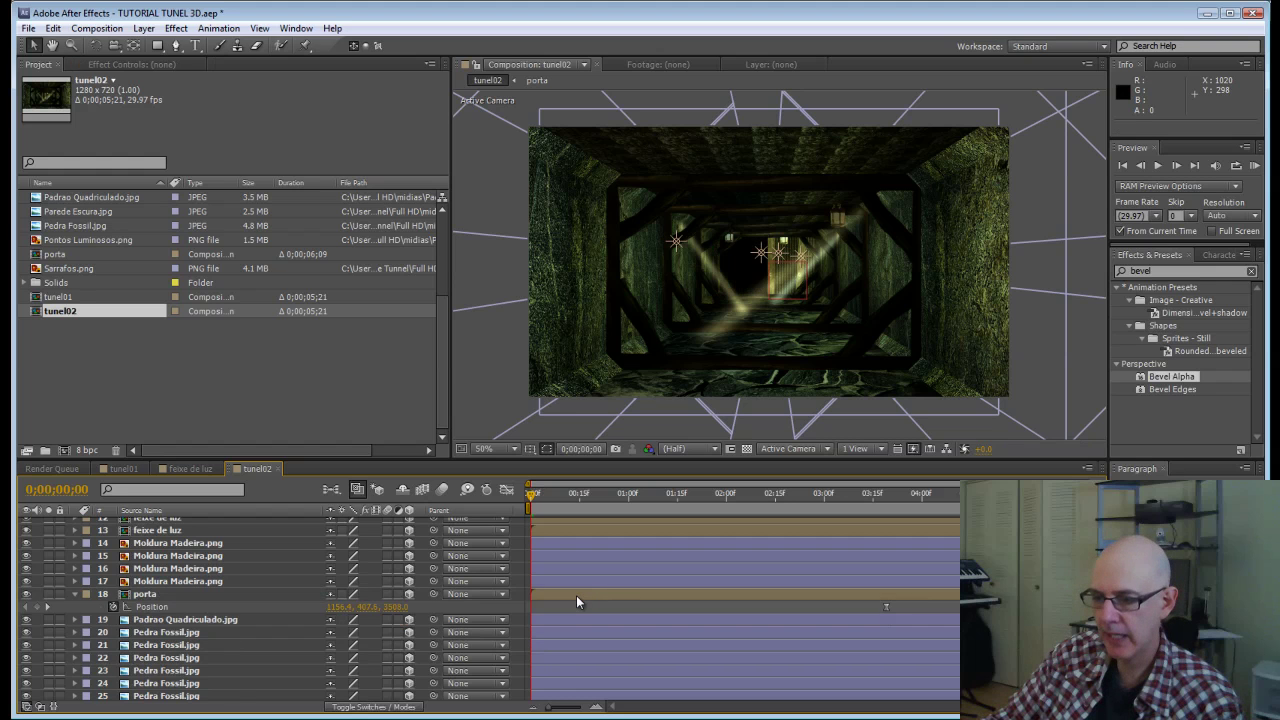
pyautogui.click(577, 596)
pyautogui.press('Delete')
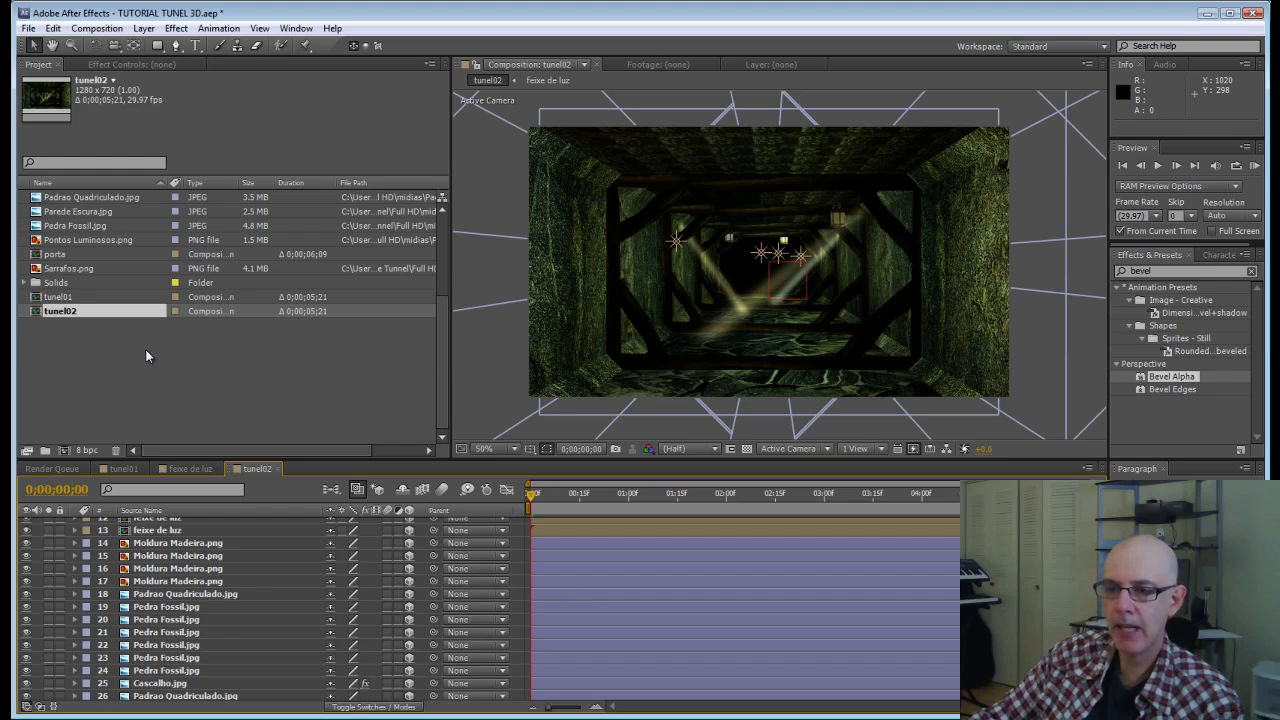
# Step: Add Pedra Fossil.jpg to tunel02 directly below the Moldura Madeira.png layers and make it a 3D layer
pyautogui.click(86, 228)
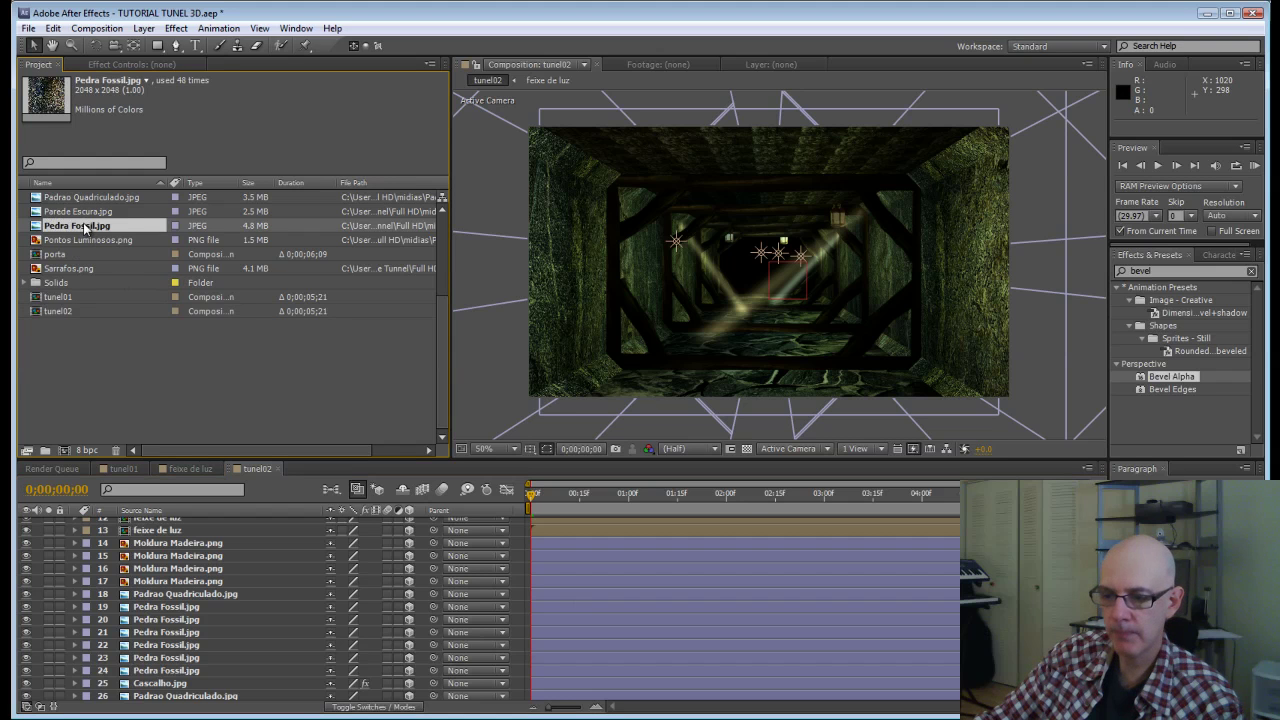
pyautogui.moveTo(86, 230); pyautogui.dragTo(170, 597)
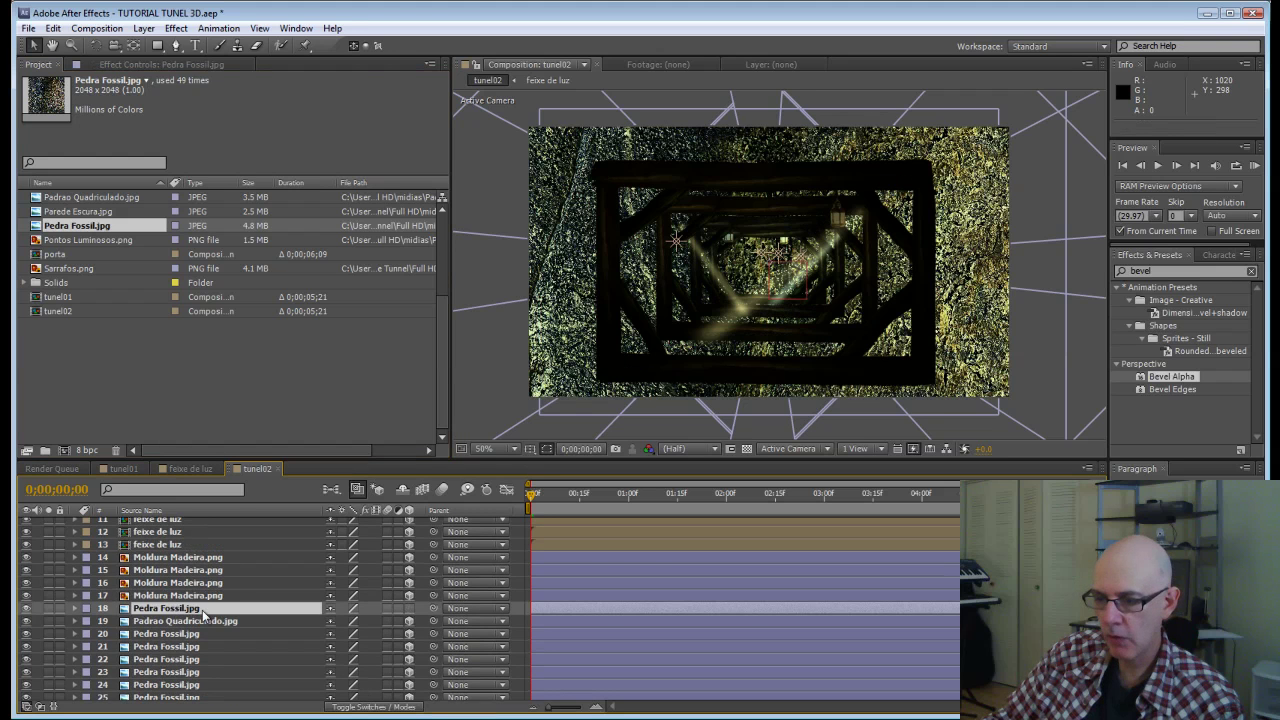
pyautogui.click(409, 609)
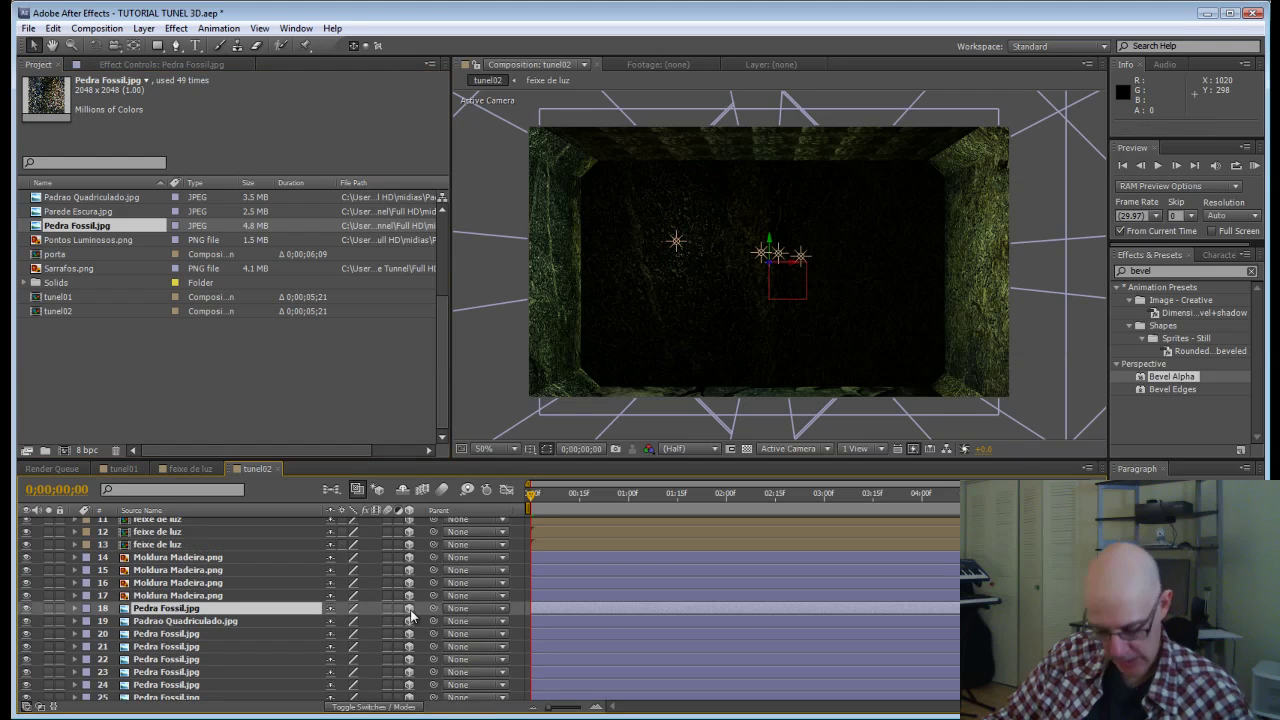
# Step: Scale the new Pedra Fossil.jpg layer to 50% and push it back to Z position 2014
pyautogui.press('s')
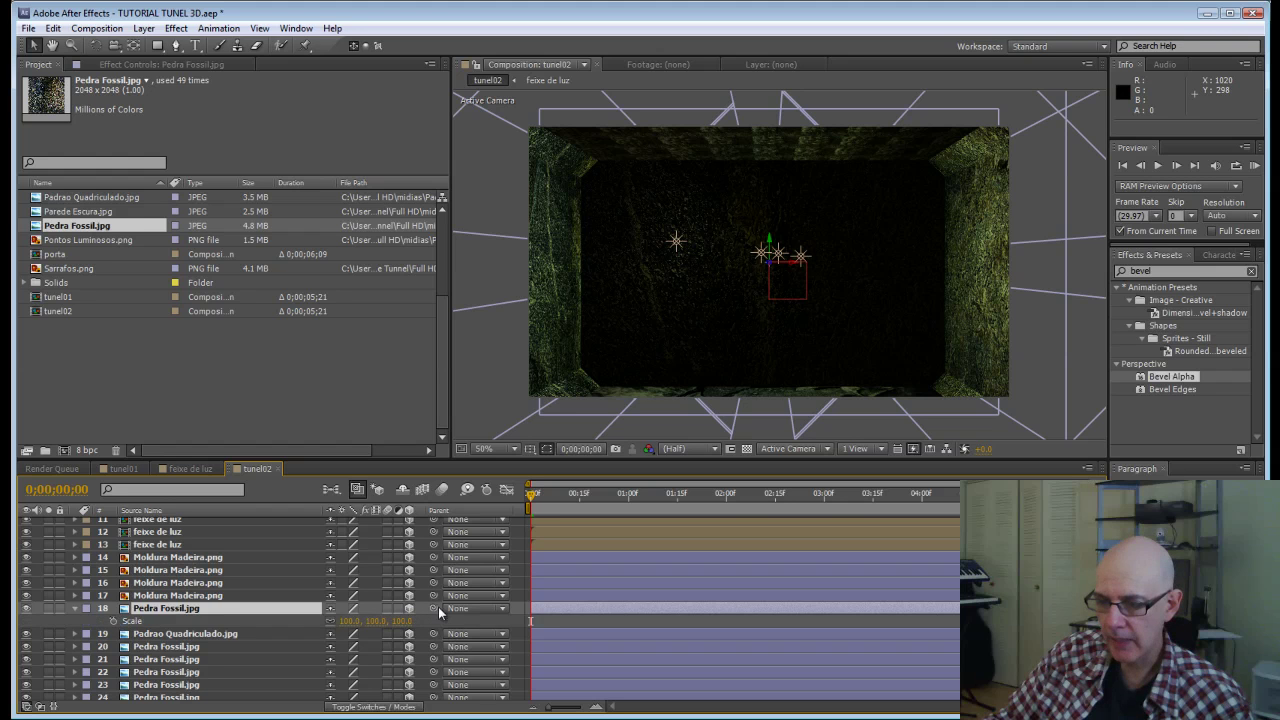
pyautogui.click(350, 621)
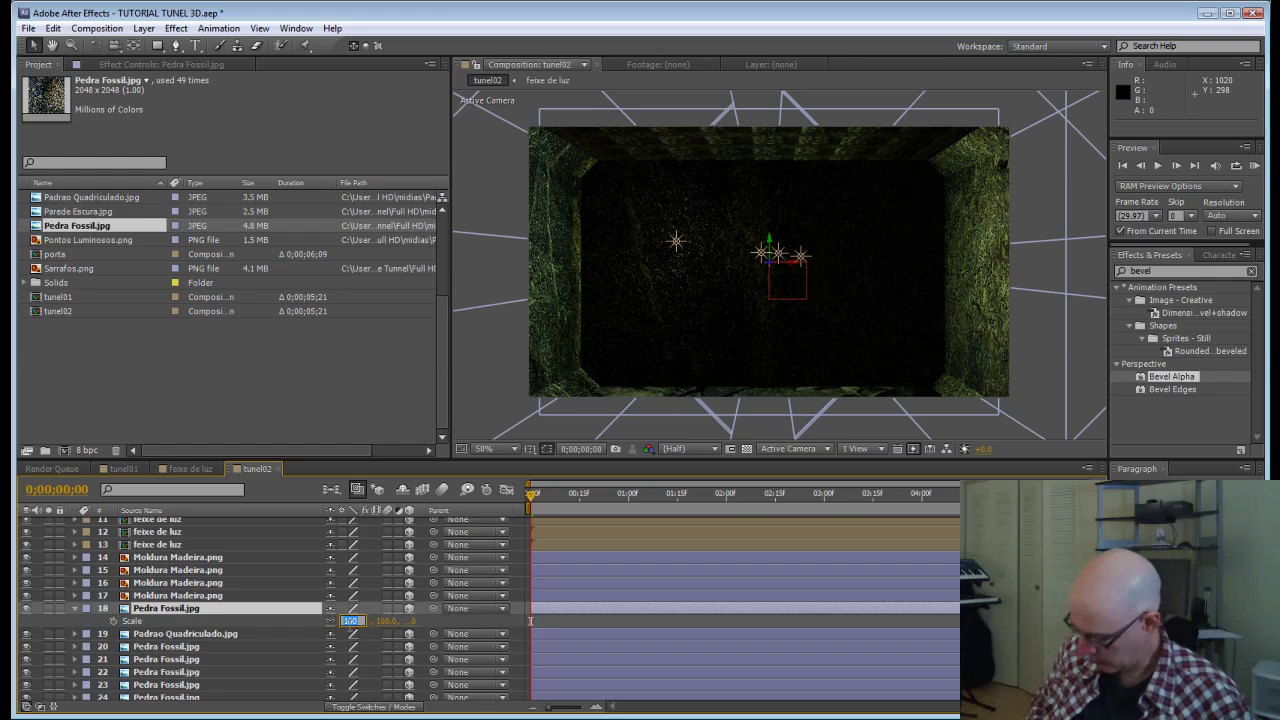
pyautogui.write('50')
pyautogui.press('Return')
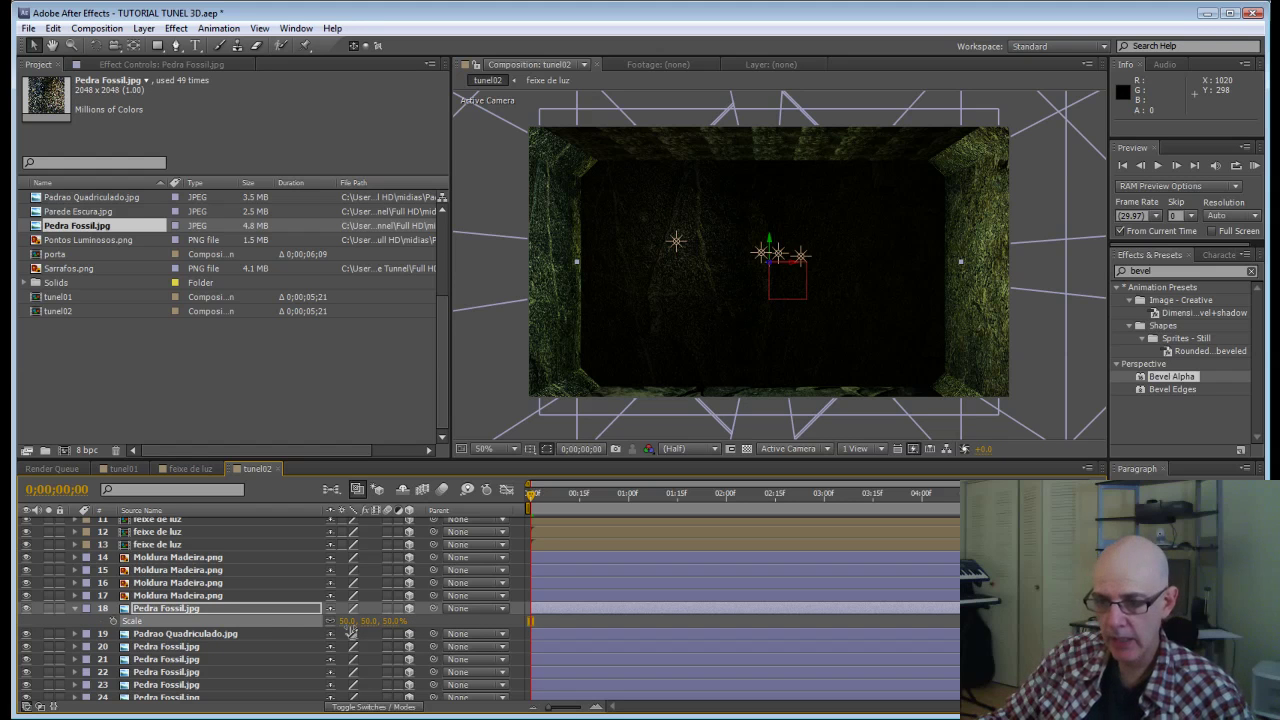
pyautogui.press('p')
pyautogui.moveTo(428, 616); pyautogui.dragTo(1279, 609)
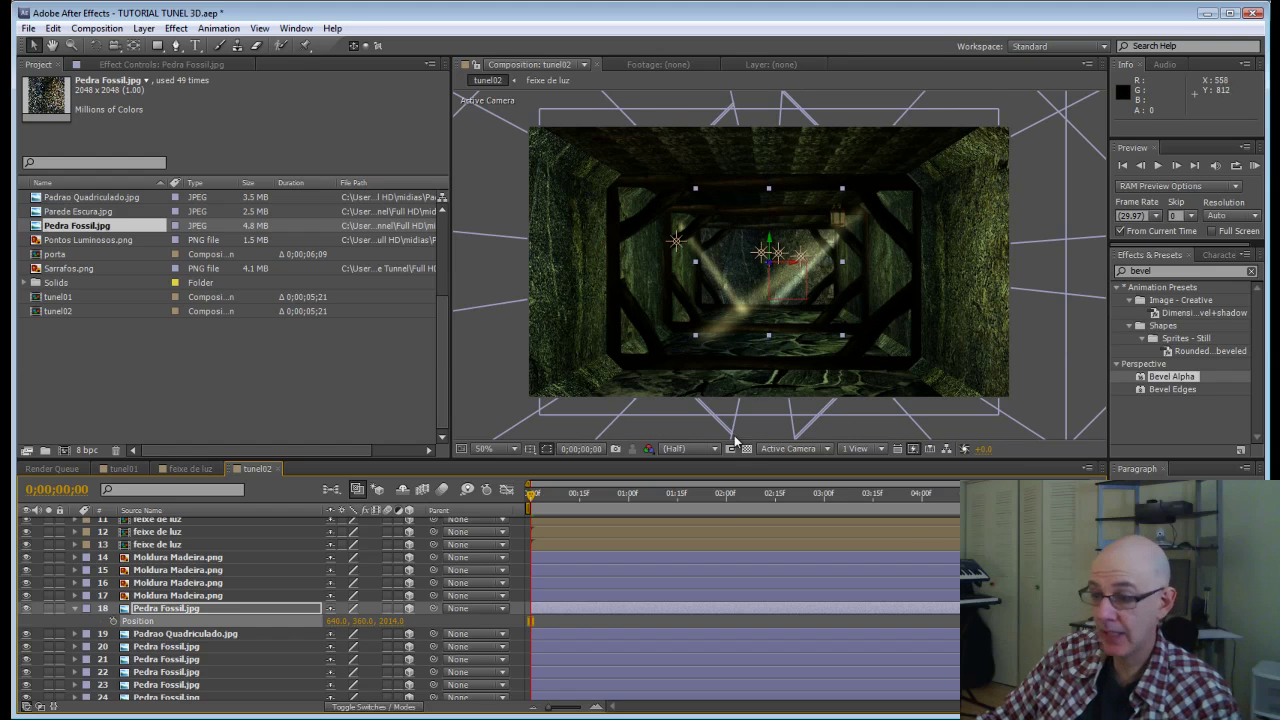
# Step: Using the Left view, move the Pedra Fossil.jpg layer to Z 3450 at the tunnel's far end, and return to Active Camera view
pyautogui.click(790, 449)
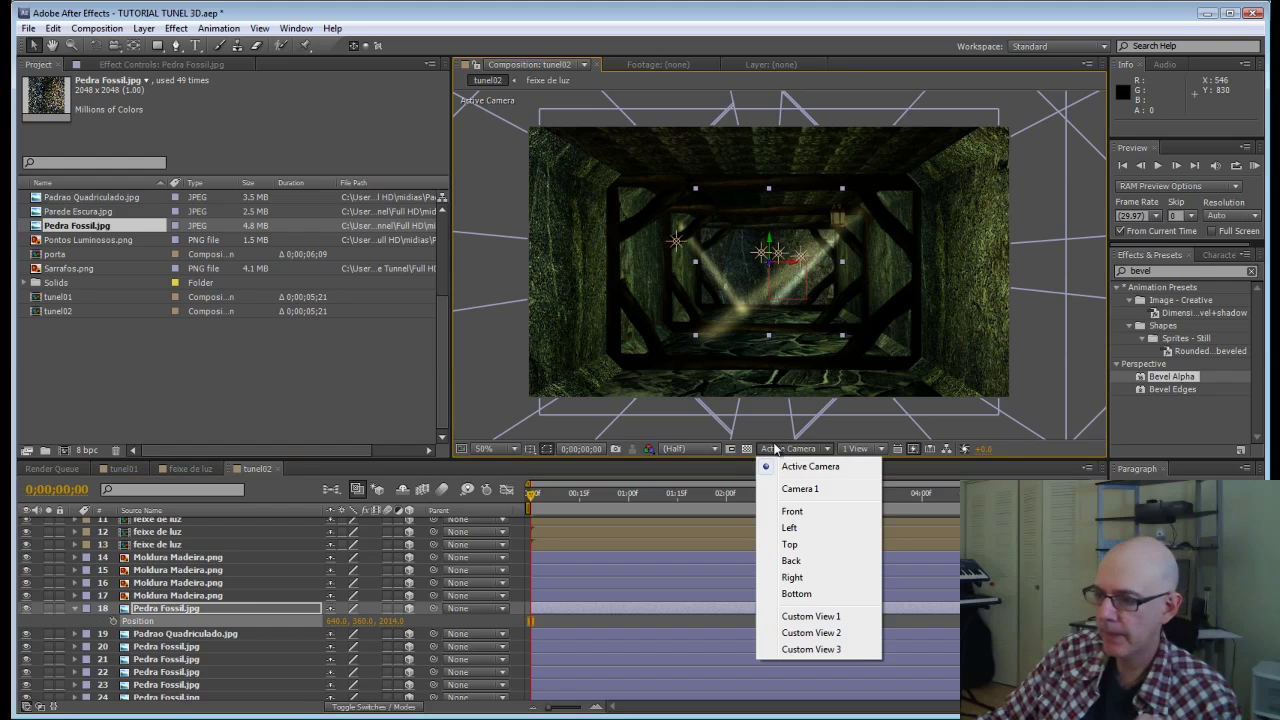
pyautogui.click(795, 528)
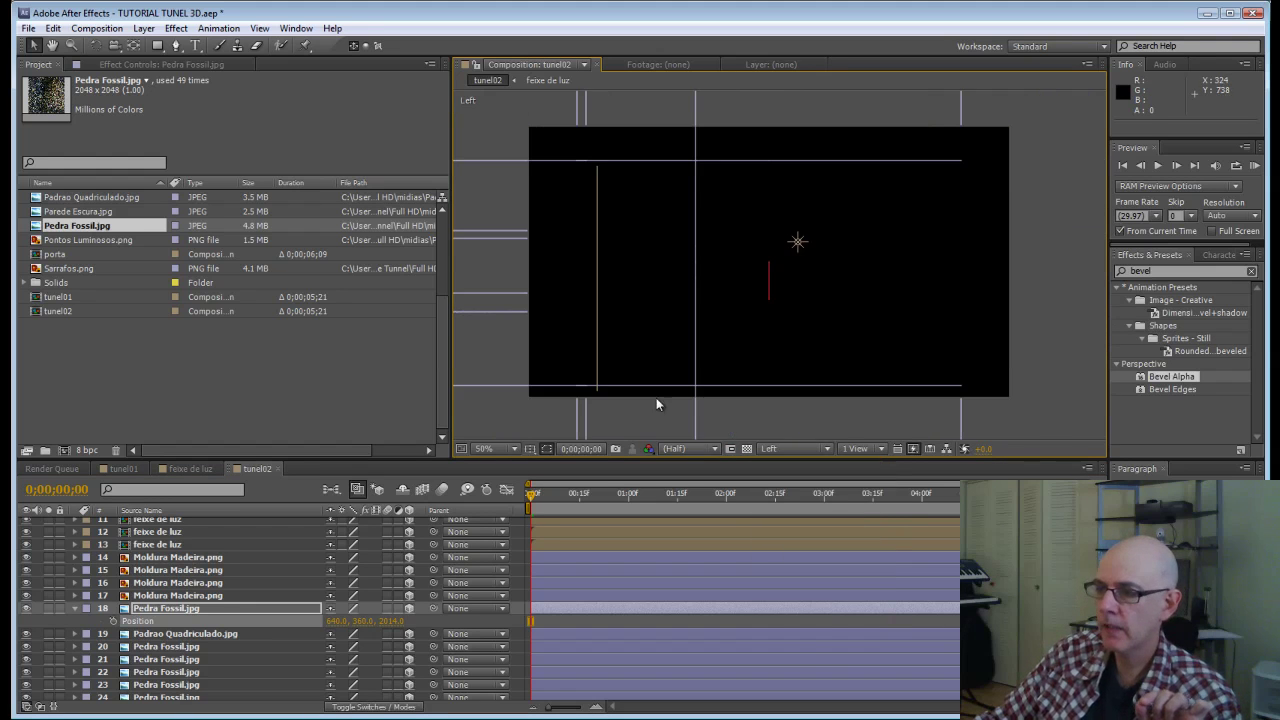
pyautogui.scroll(-4, 700, 330)
pyautogui.scroll(-1, 705, 326)
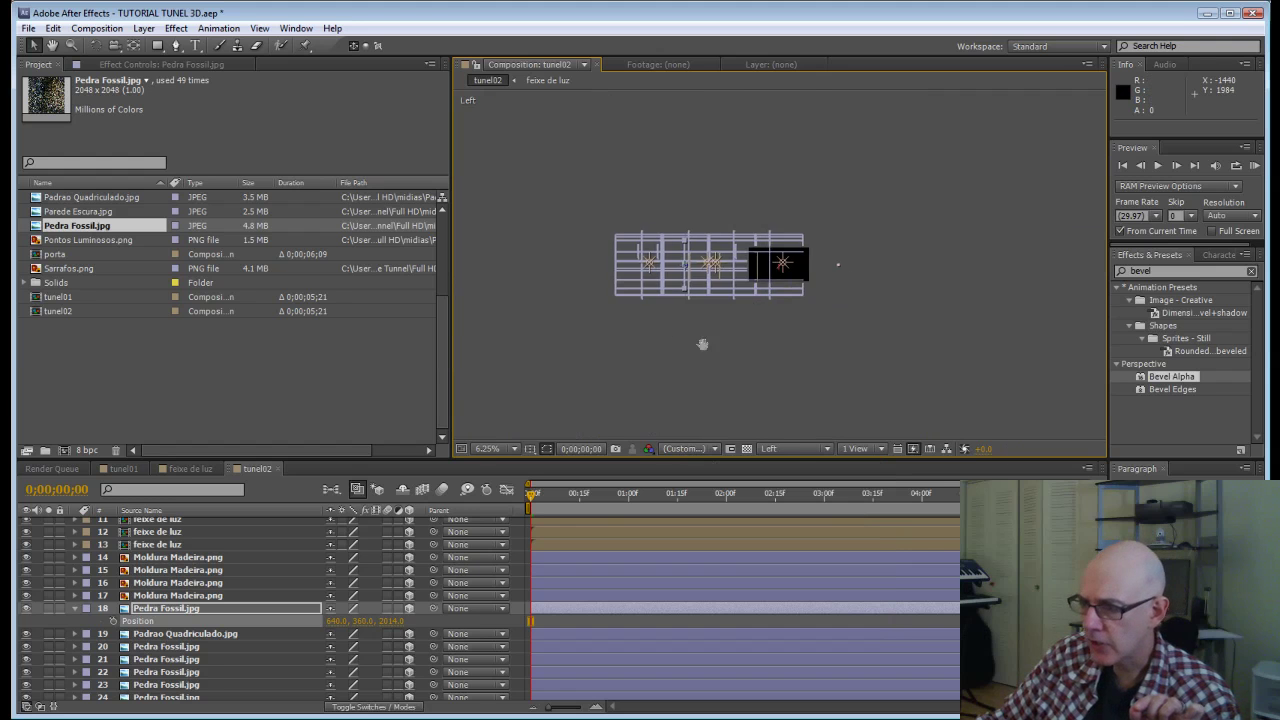
pyautogui.moveTo(681, 342); pyautogui.dragTo(797, 359)
pyautogui.scroll(1, 797, 359)
pyautogui.scroll(1, 797, 358)
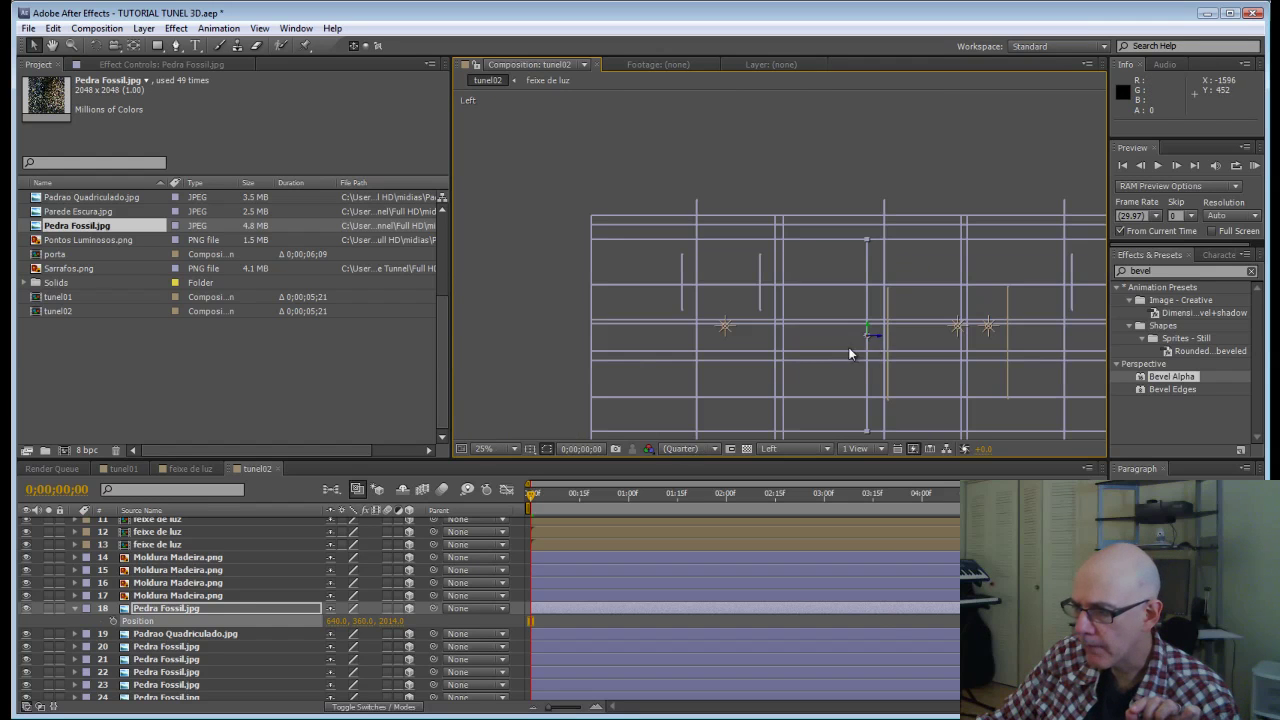
pyautogui.moveTo(879, 340); pyautogui.dragTo(612, 345)
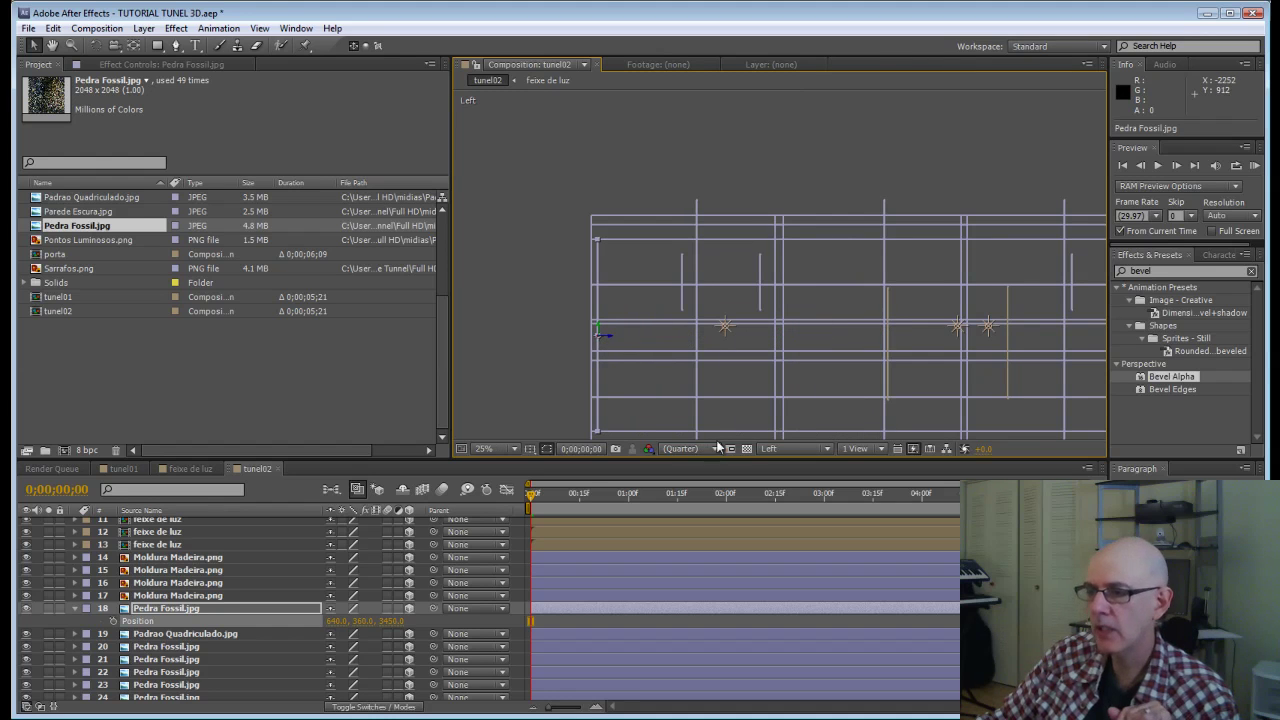
pyautogui.click(793, 448)
pyautogui.click(810, 466)
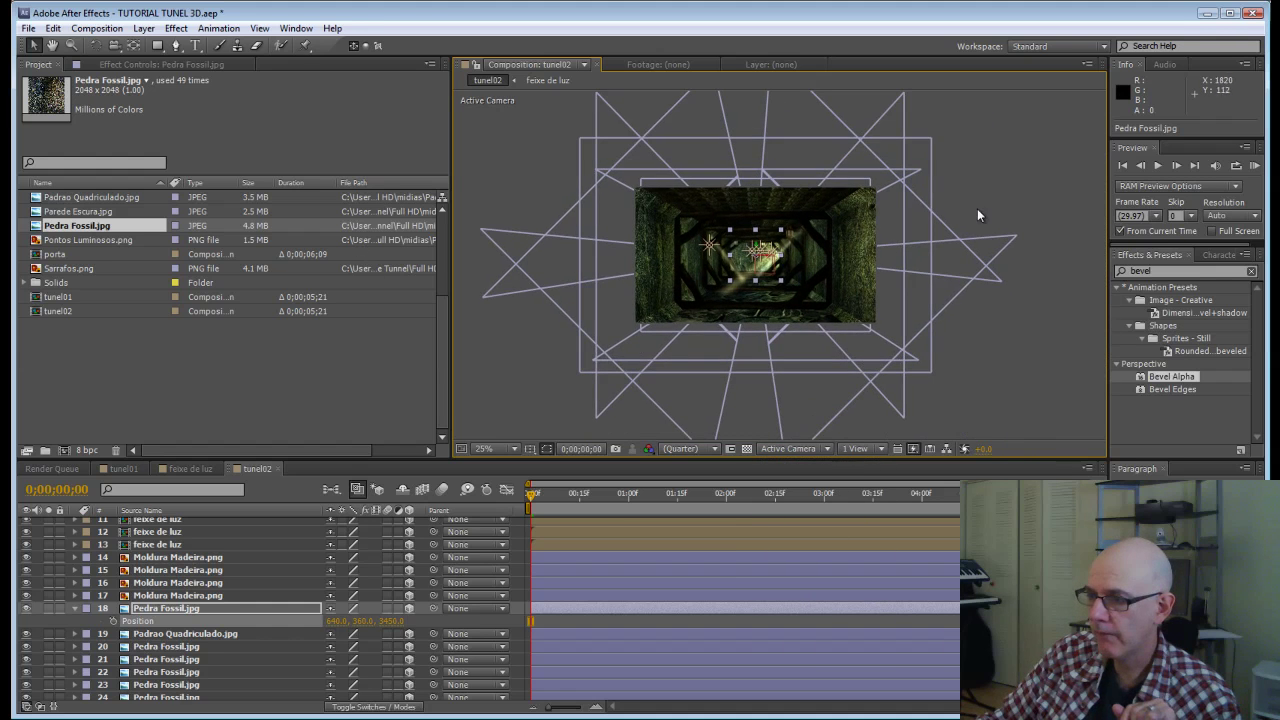
pyautogui.scroll(2, 977, 208)
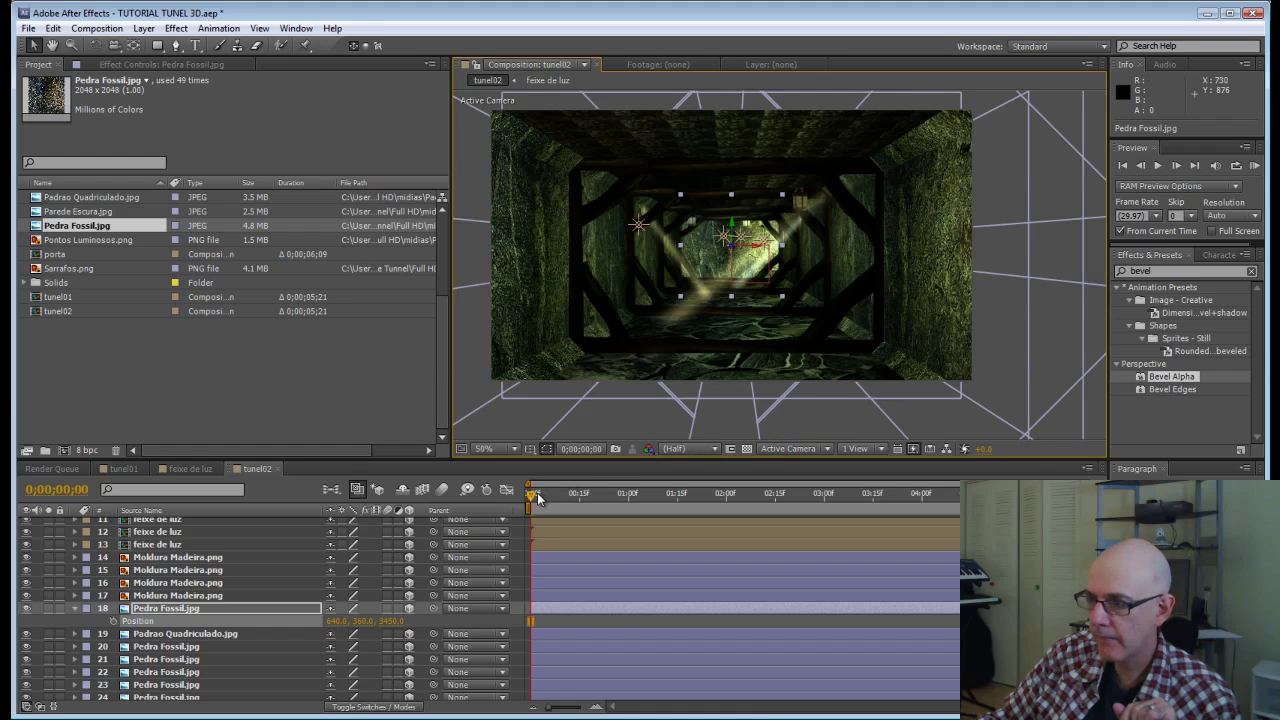
# Step: At 0;00;05;20, set Null 1's Z position to 3424 so the camera stops before the stone wall
pyautogui.moveTo(535, 497); pyautogui.dragTo(1068, 500)
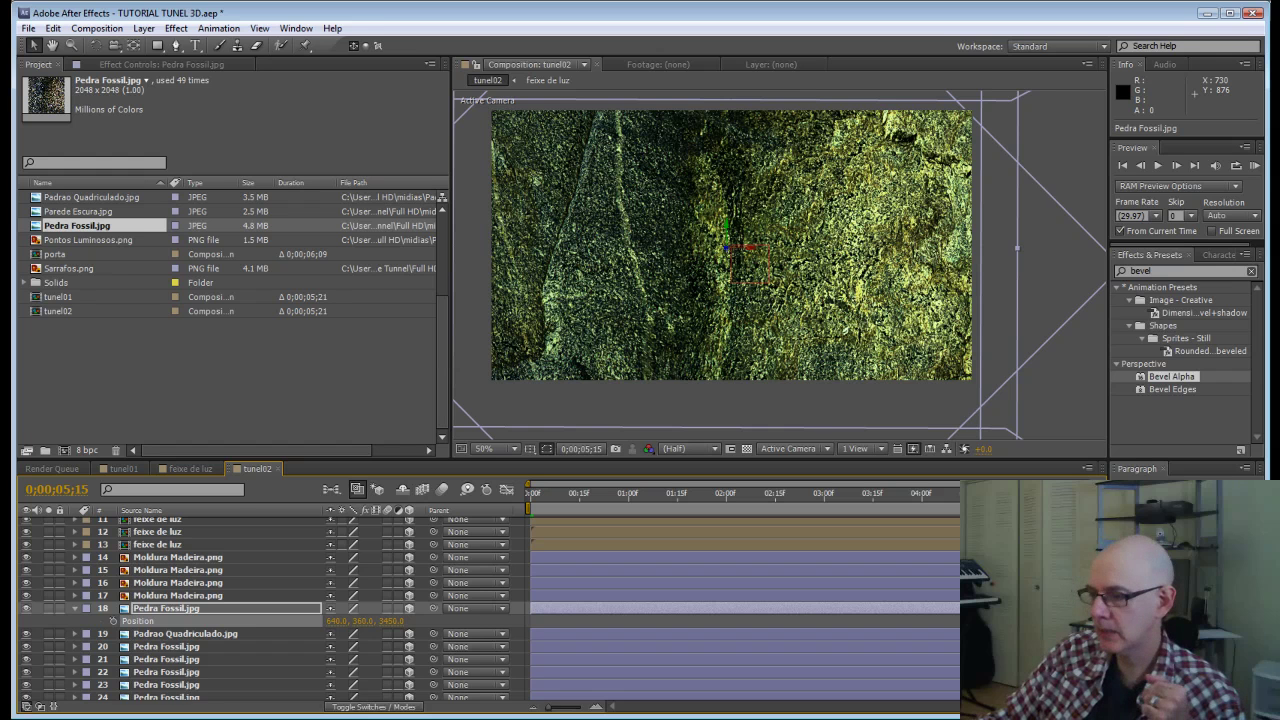
pyautogui.scroll(8, 270, 610)
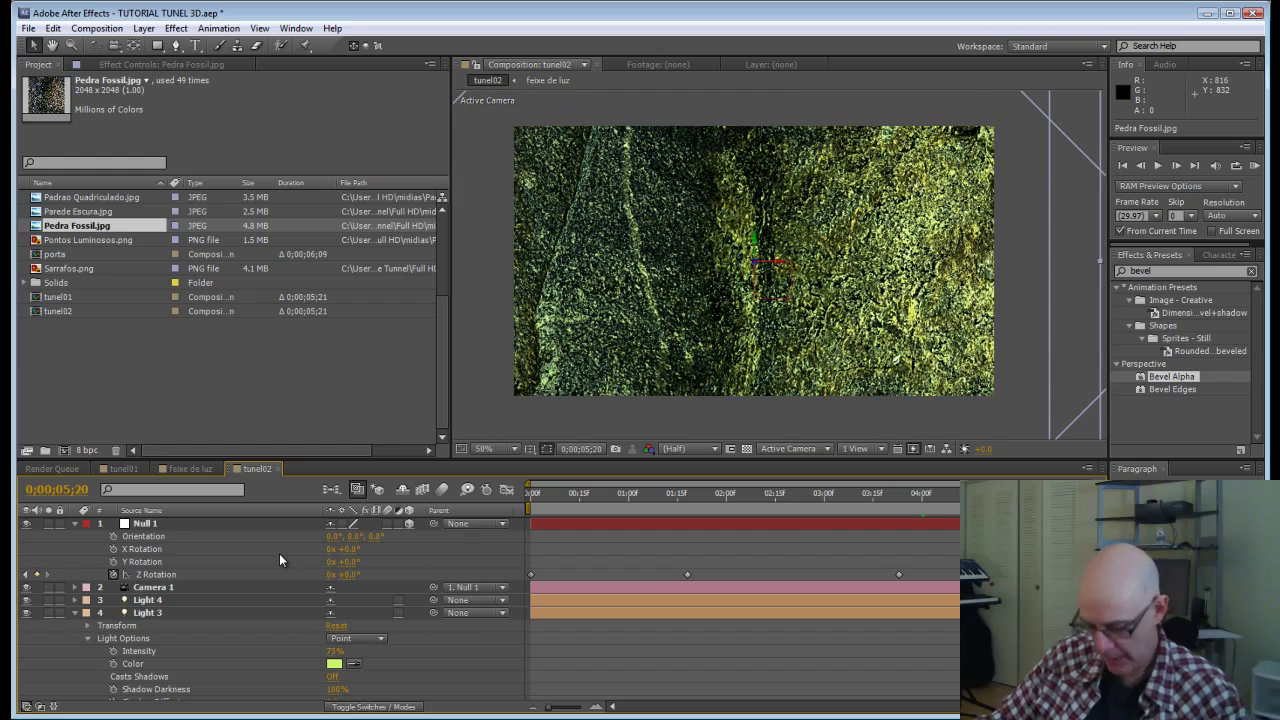
pyautogui.click(884, 499)
pyautogui.moveTo(884, 496); pyautogui.dragTo(1086, 496)
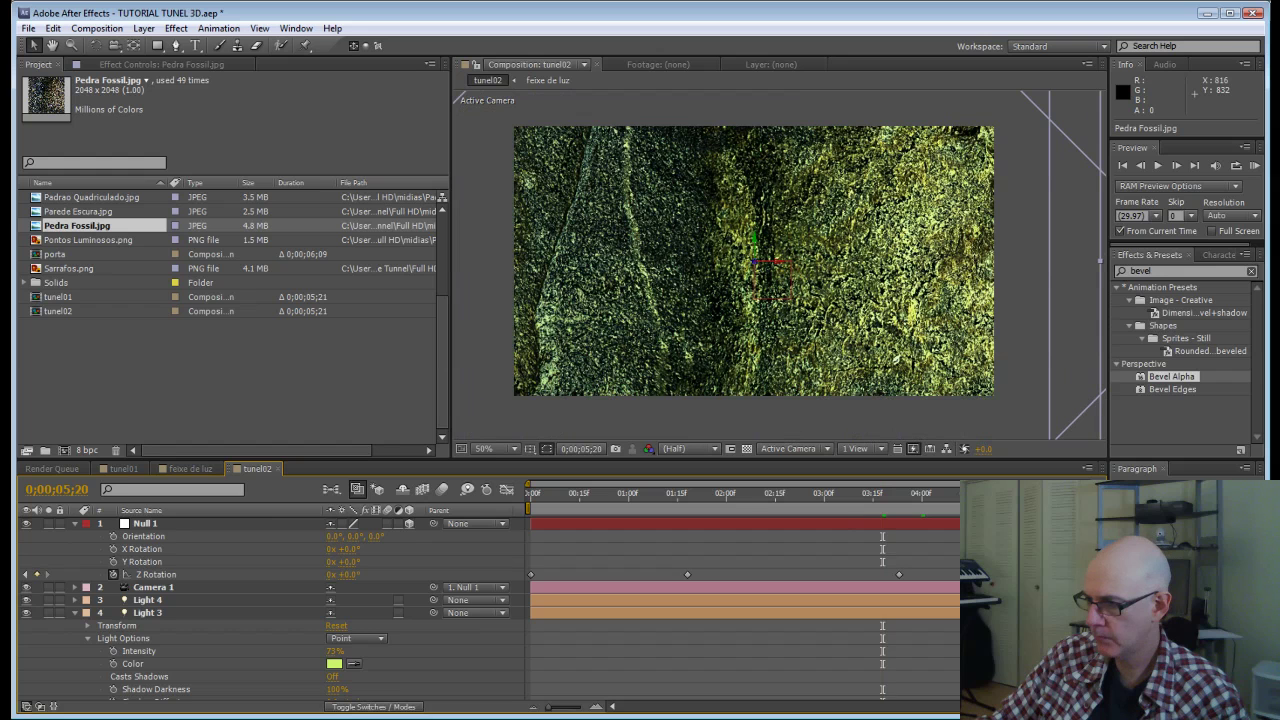
pyautogui.click(255, 523)
pyautogui.press('p')
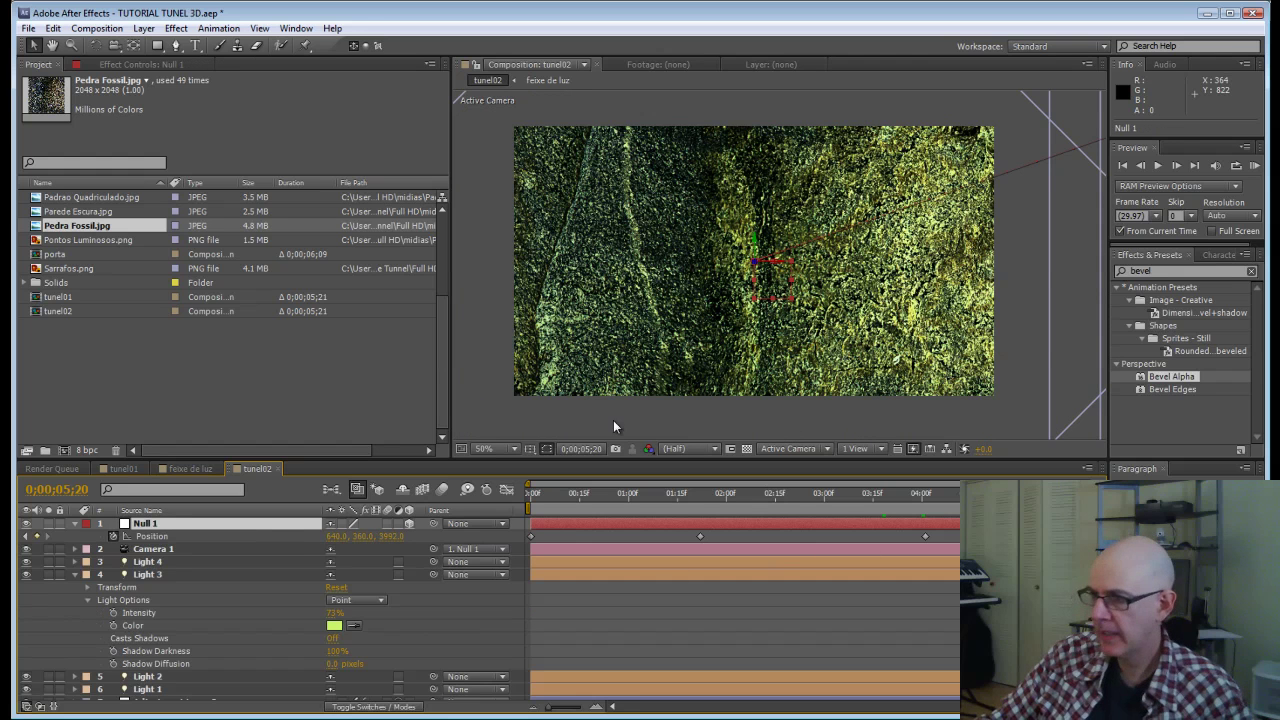
pyautogui.moveTo(390, 537); pyautogui.dragTo(12, 590)
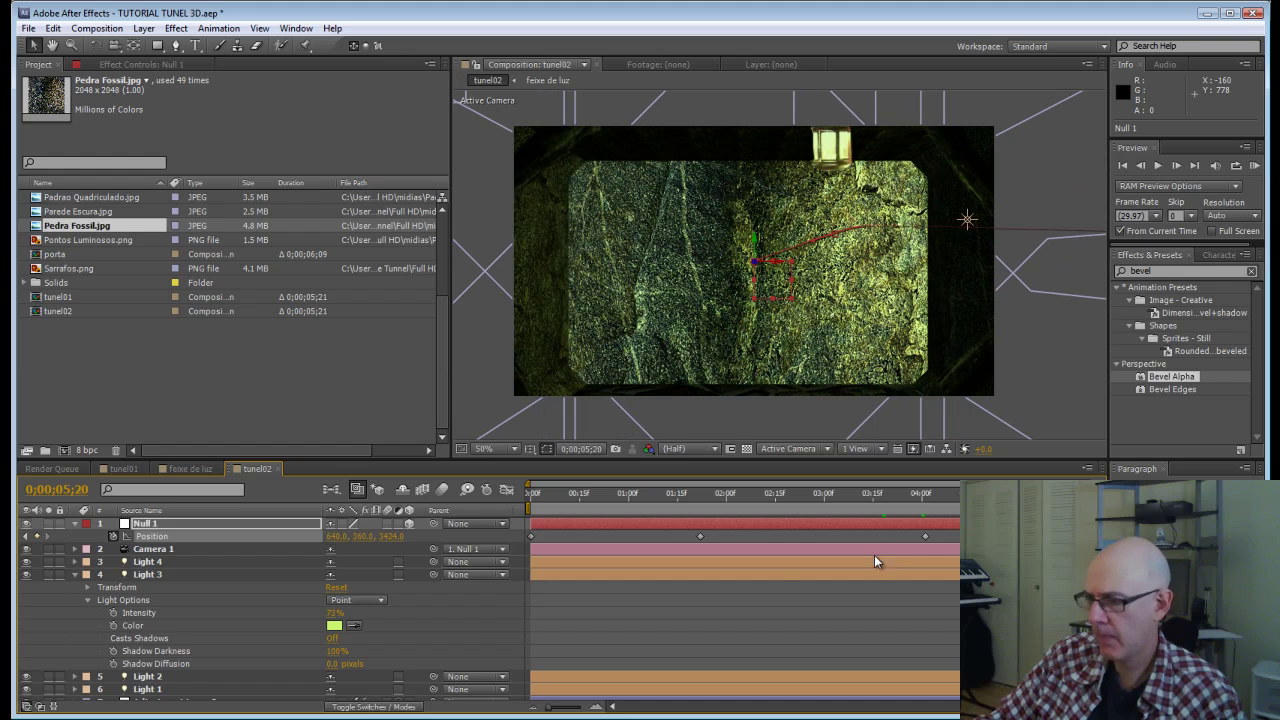
# Step: Move Null 1's third Position keyframe to 0;00;03;16 and preview the end of the camera move
pyautogui.moveTo(926, 540); pyautogui.dragTo(908, 540)
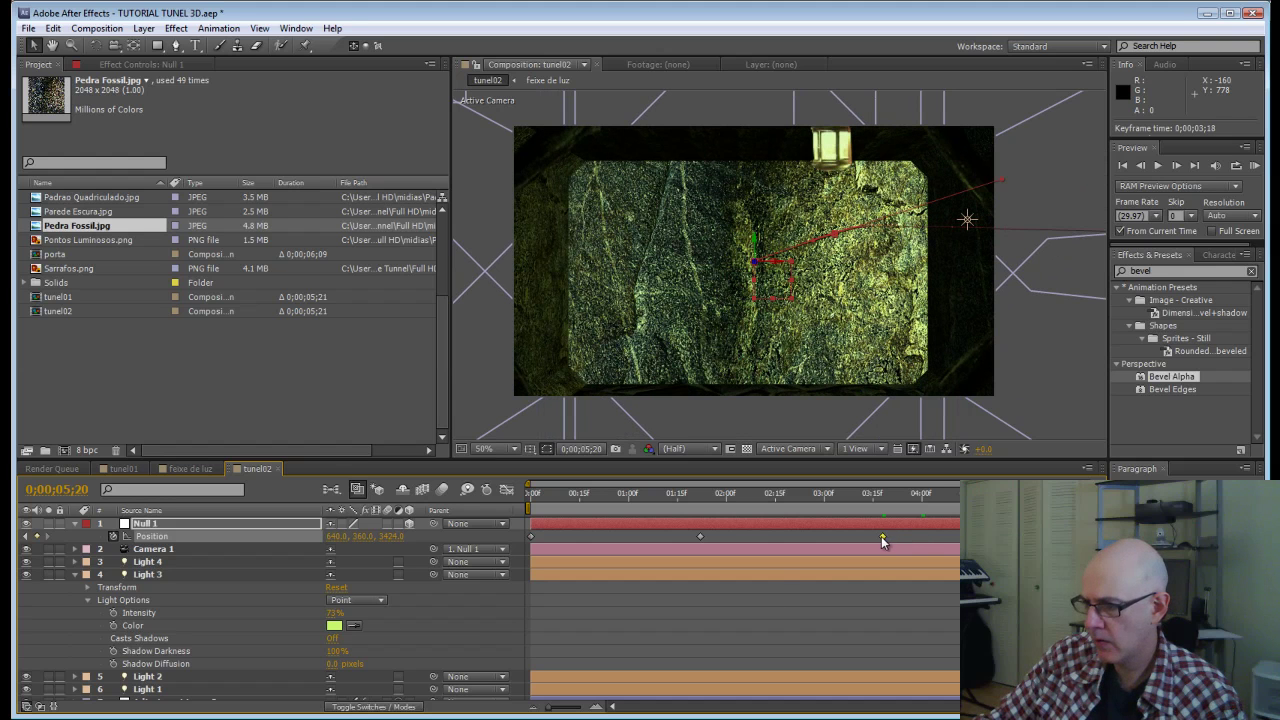
pyautogui.moveTo(788, 499); pyautogui.dragTo(885, 517)
pyautogui.press('space')
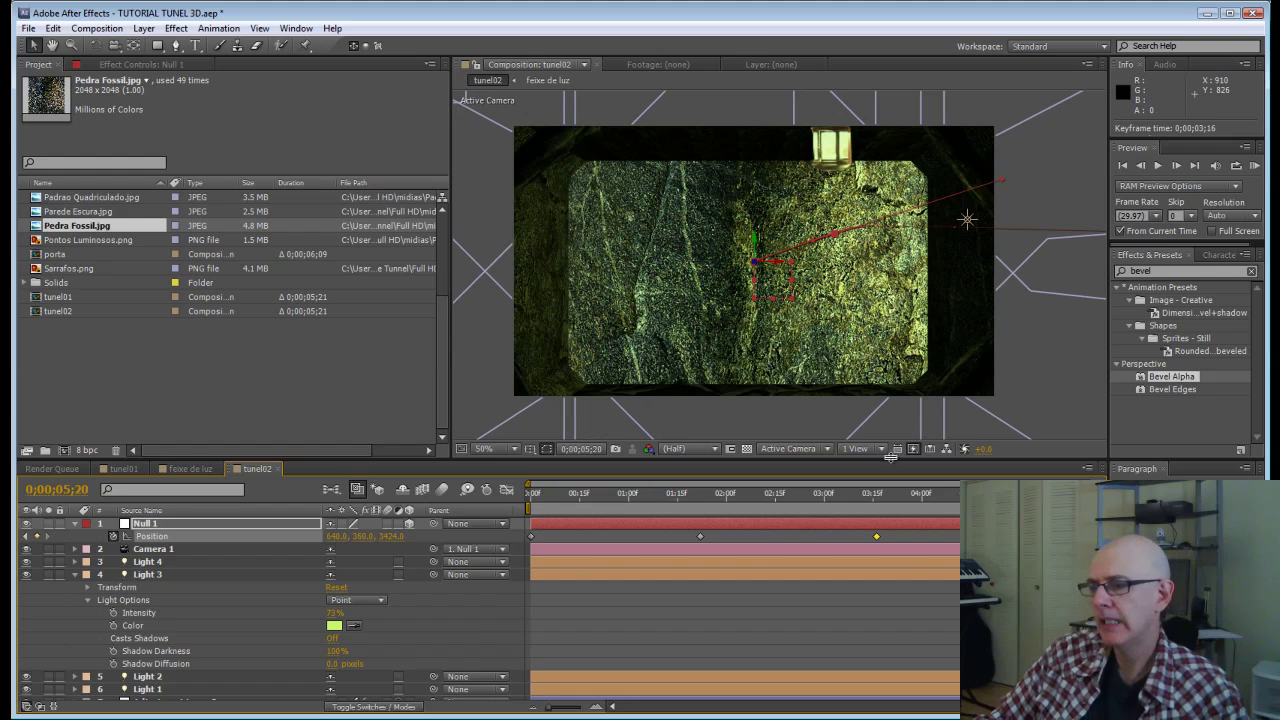
pyautogui.moveTo(1083, 498); pyautogui.dragTo(953, 510)
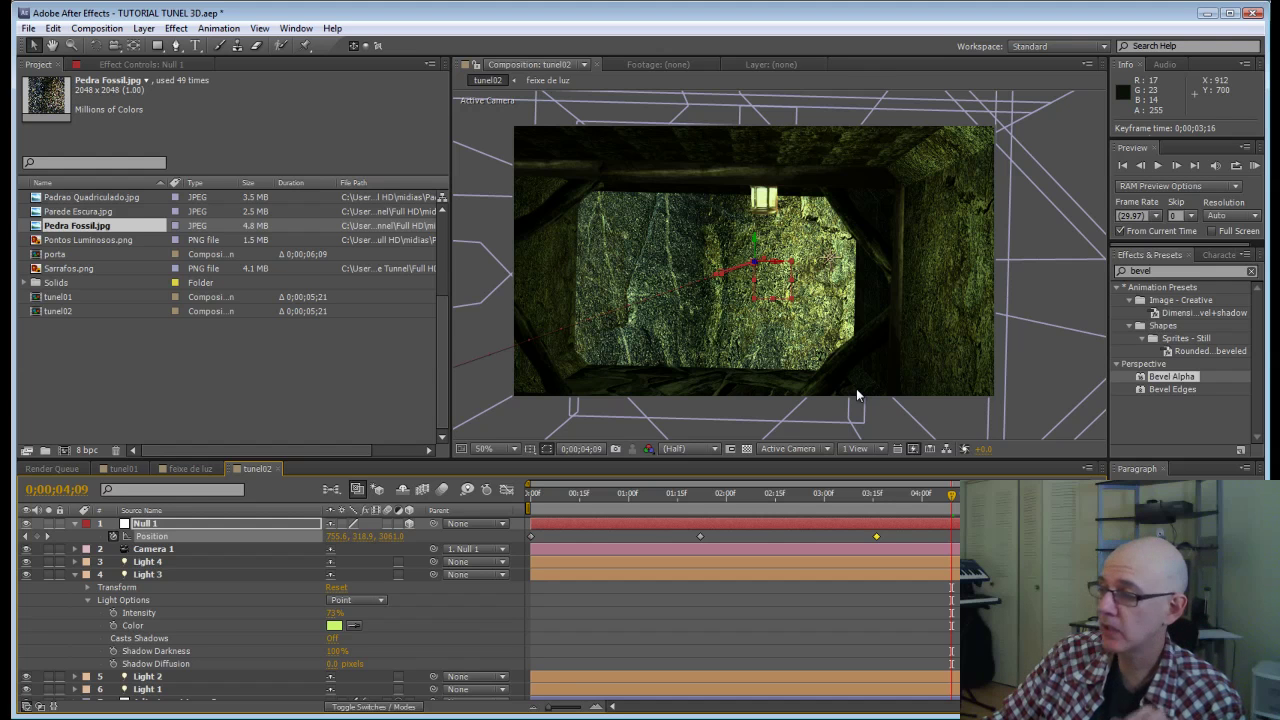
# Step: Apply Levels to the Pedra Fossil.jpg end wall, set Input Black to about 76, and preview the darker stone
pyautogui.click(645, 272)
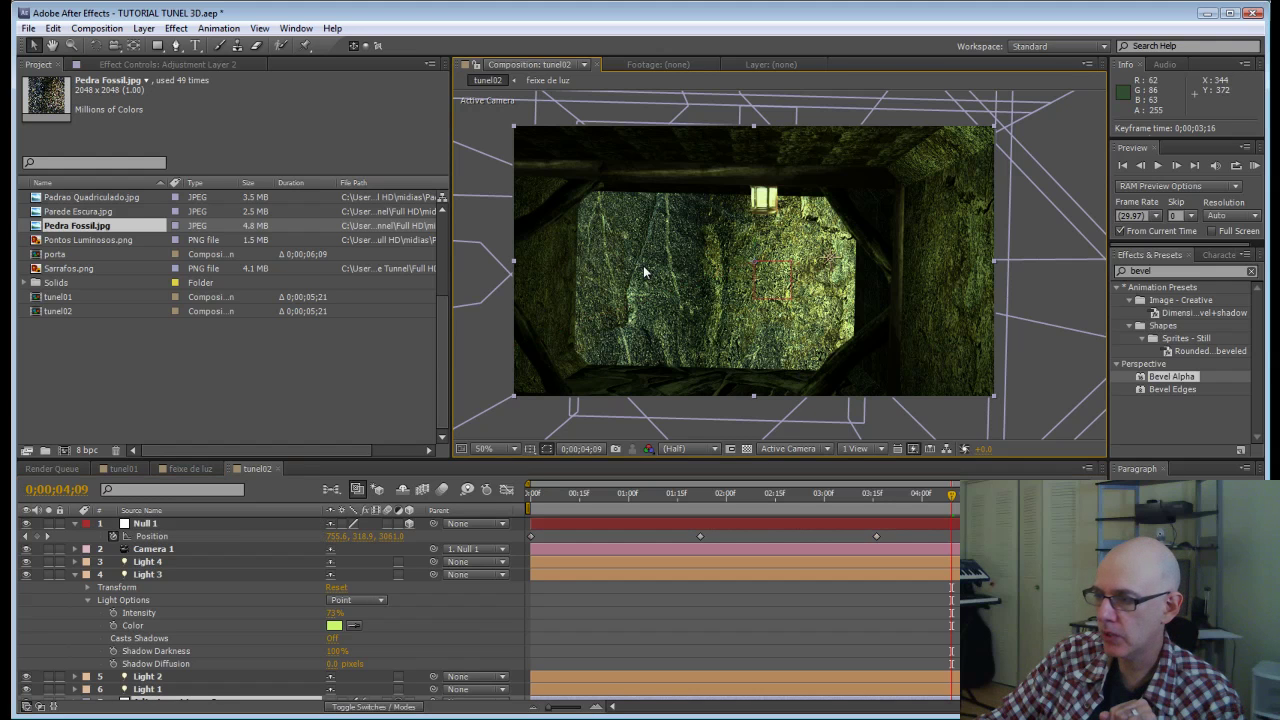
pyautogui.moveTo(1101, 542); pyautogui.dragTo(1101, 568)
pyautogui.scroll(-5, 951, 560)
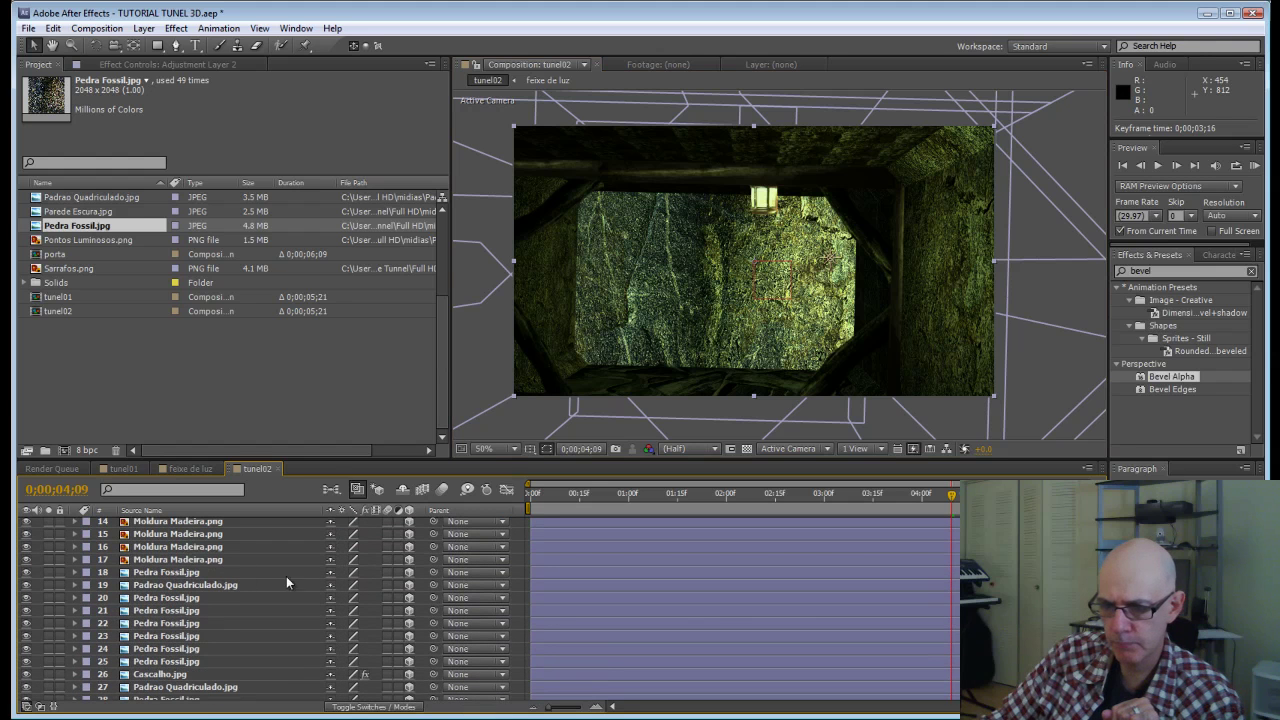
pyautogui.click(213, 575)
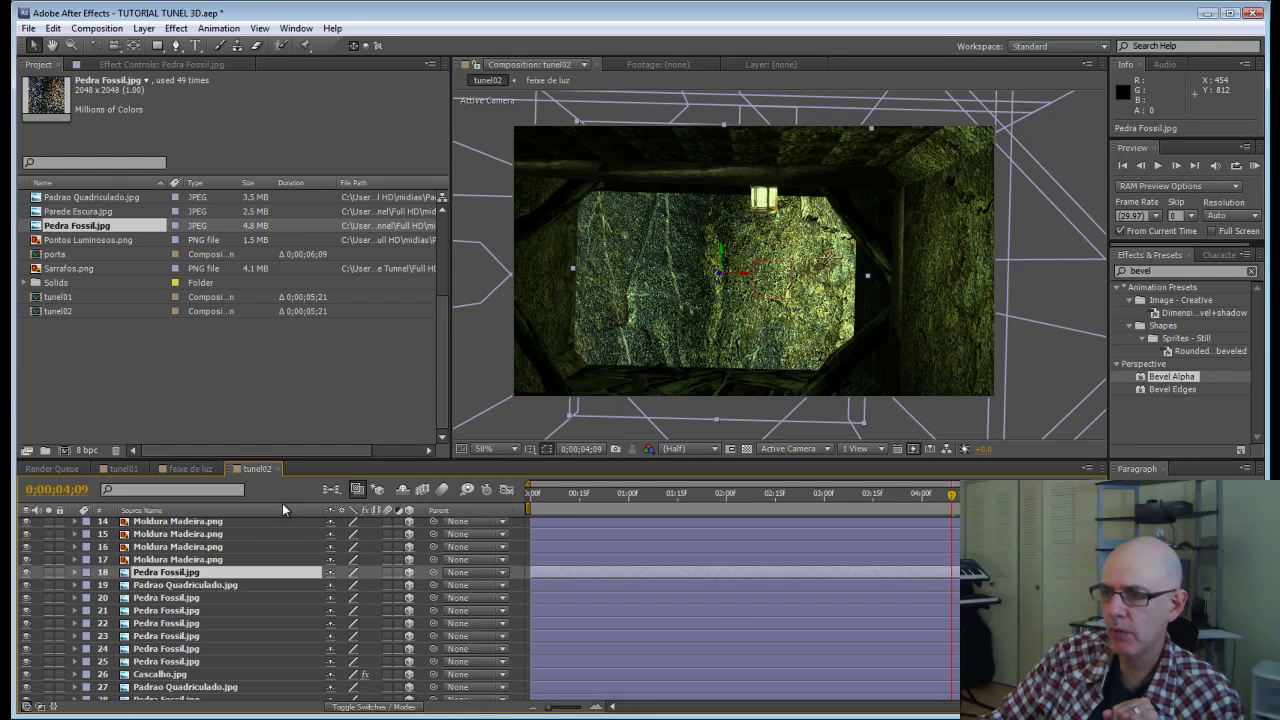
pyautogui.click(175, 28)
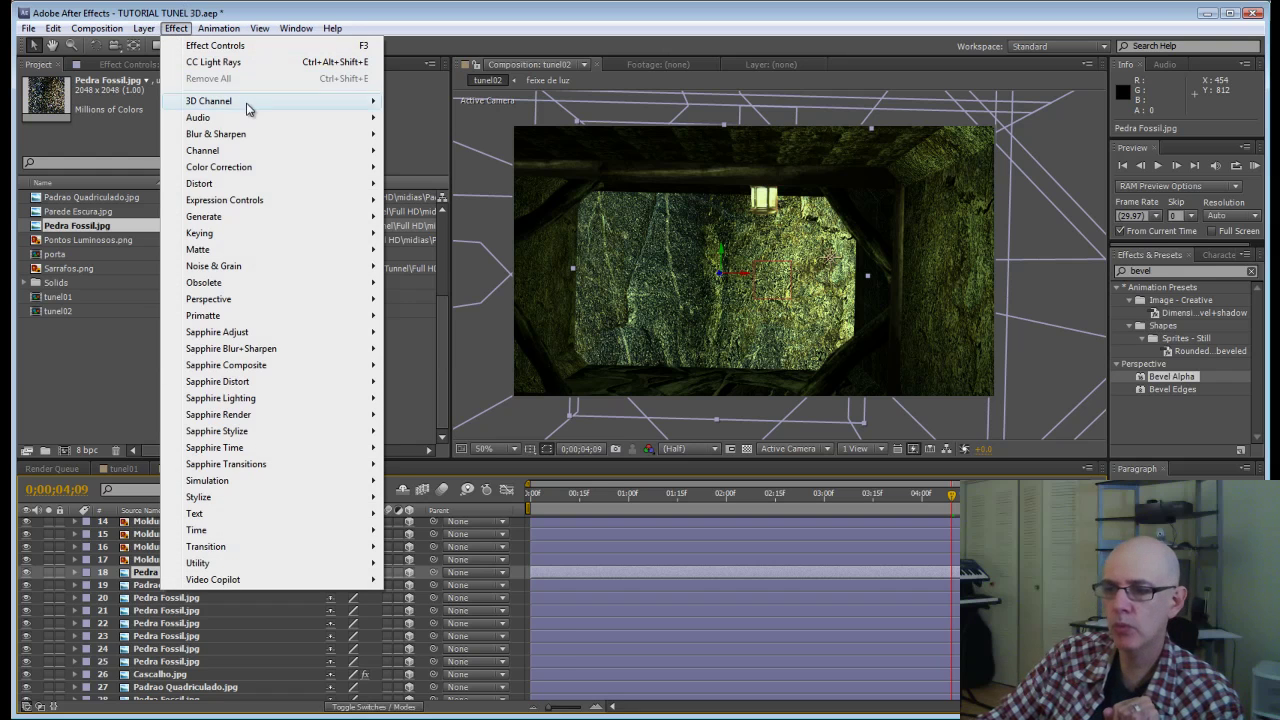
pyautogui.moveTo(251, 170)
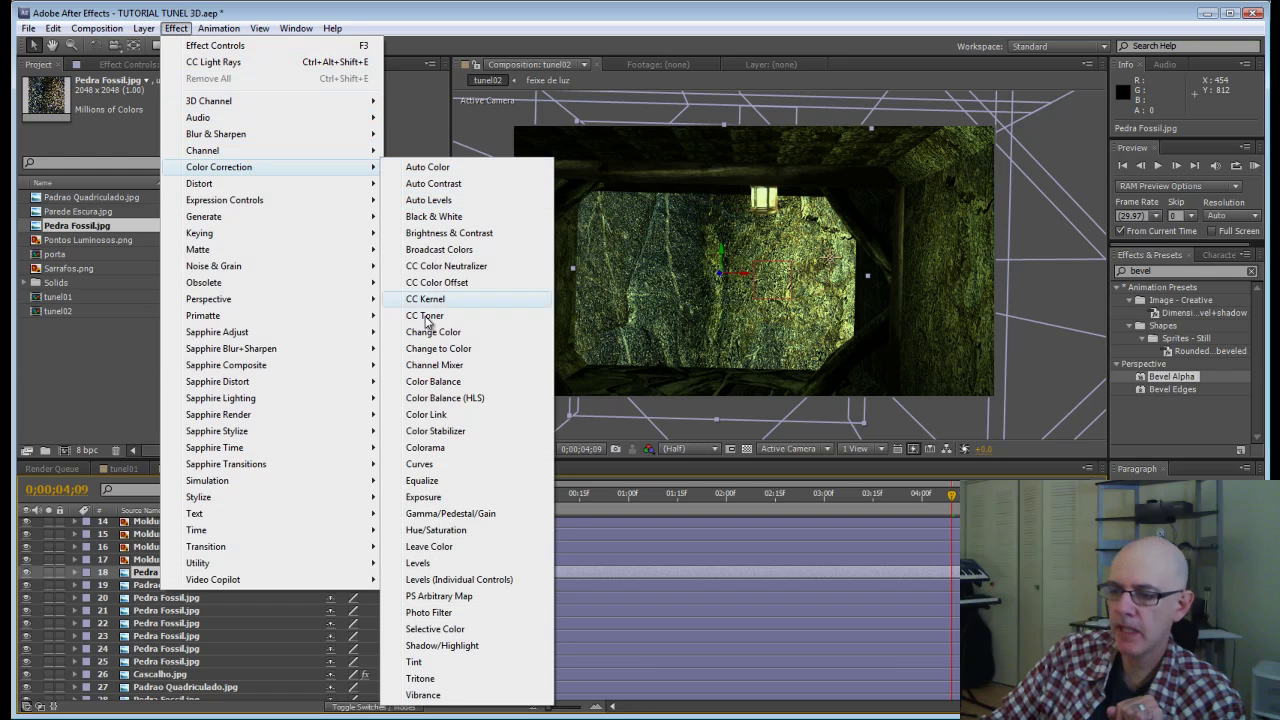
pyautogui.click(427, 566)
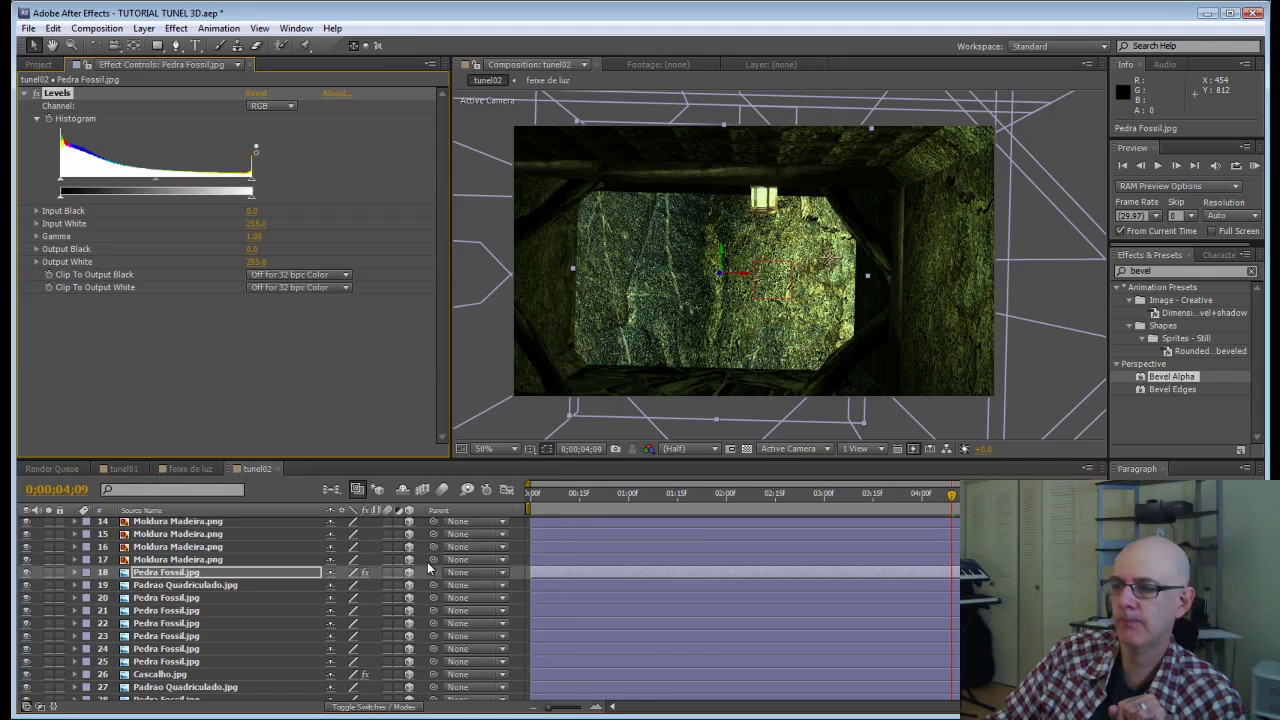
pyautogui.moveTo(61, 186); pyautogui.dragTo(119, 181)
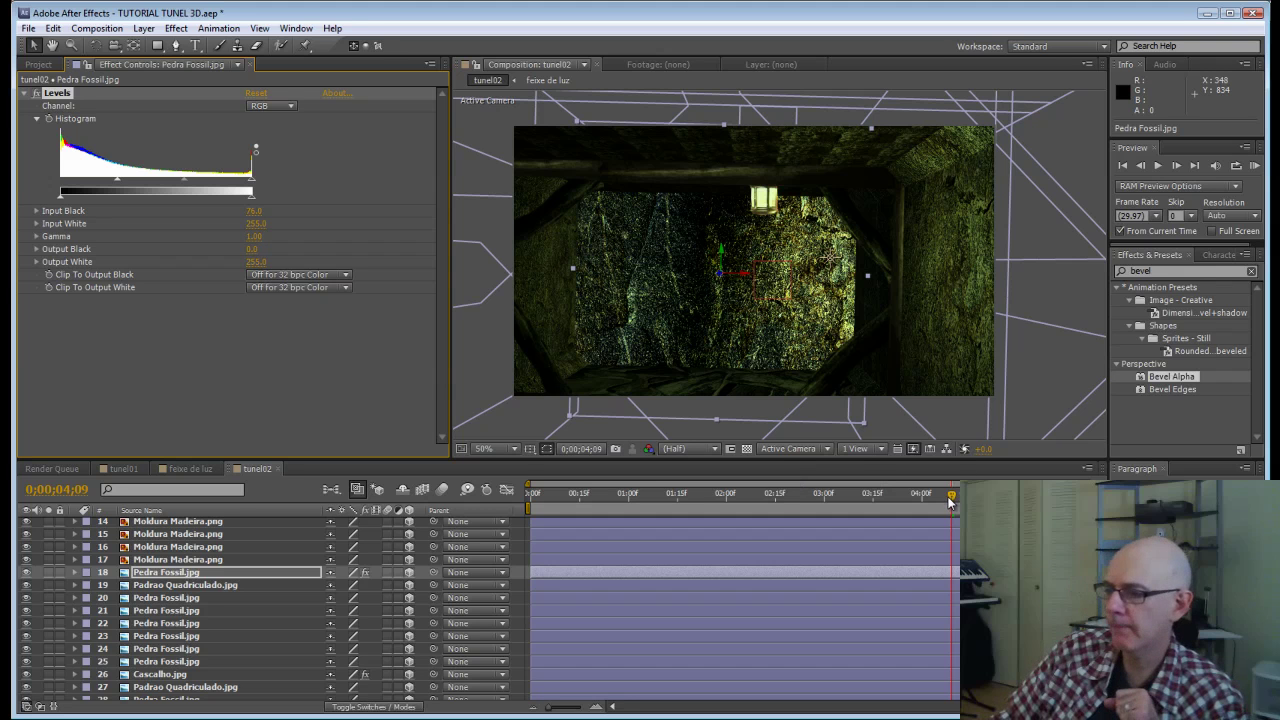
pyautogui.moveTo(1099, 612); pyautogui.dragTo(1099, 538)
pyautogui.moveTo(951, 500); pyautogui.dragTo(869, 503)
pyautogui.press('space')
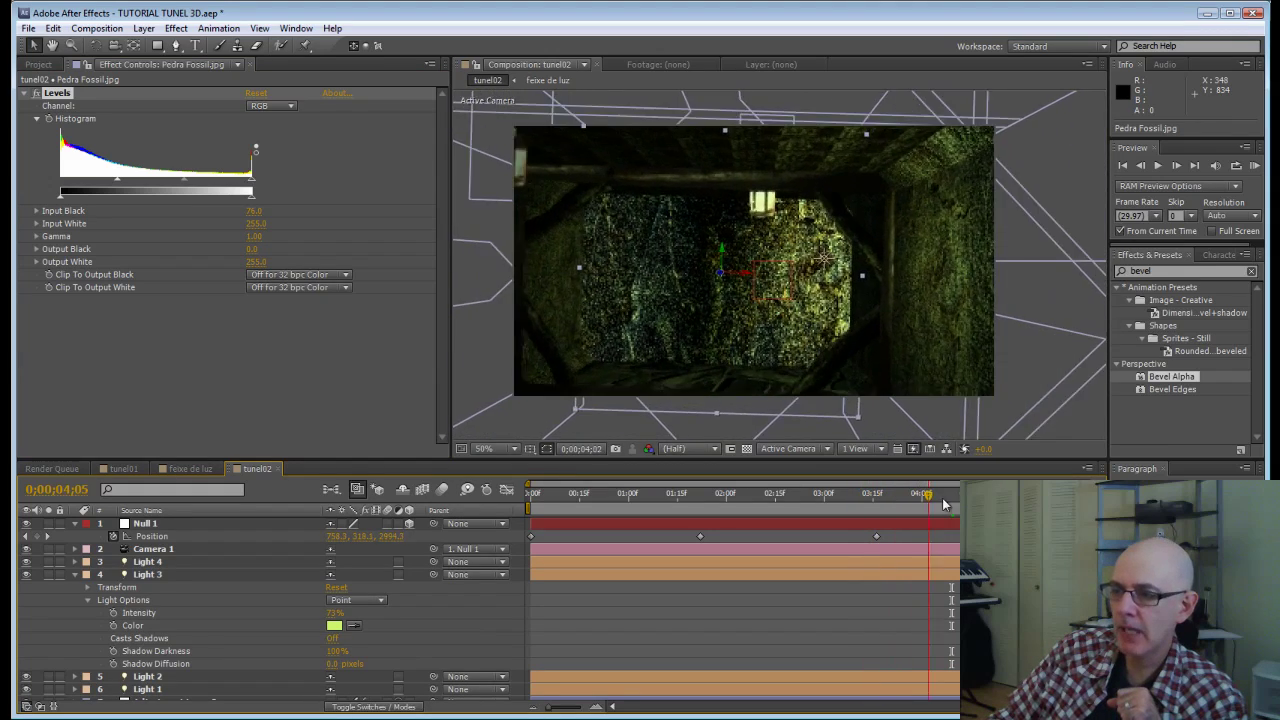